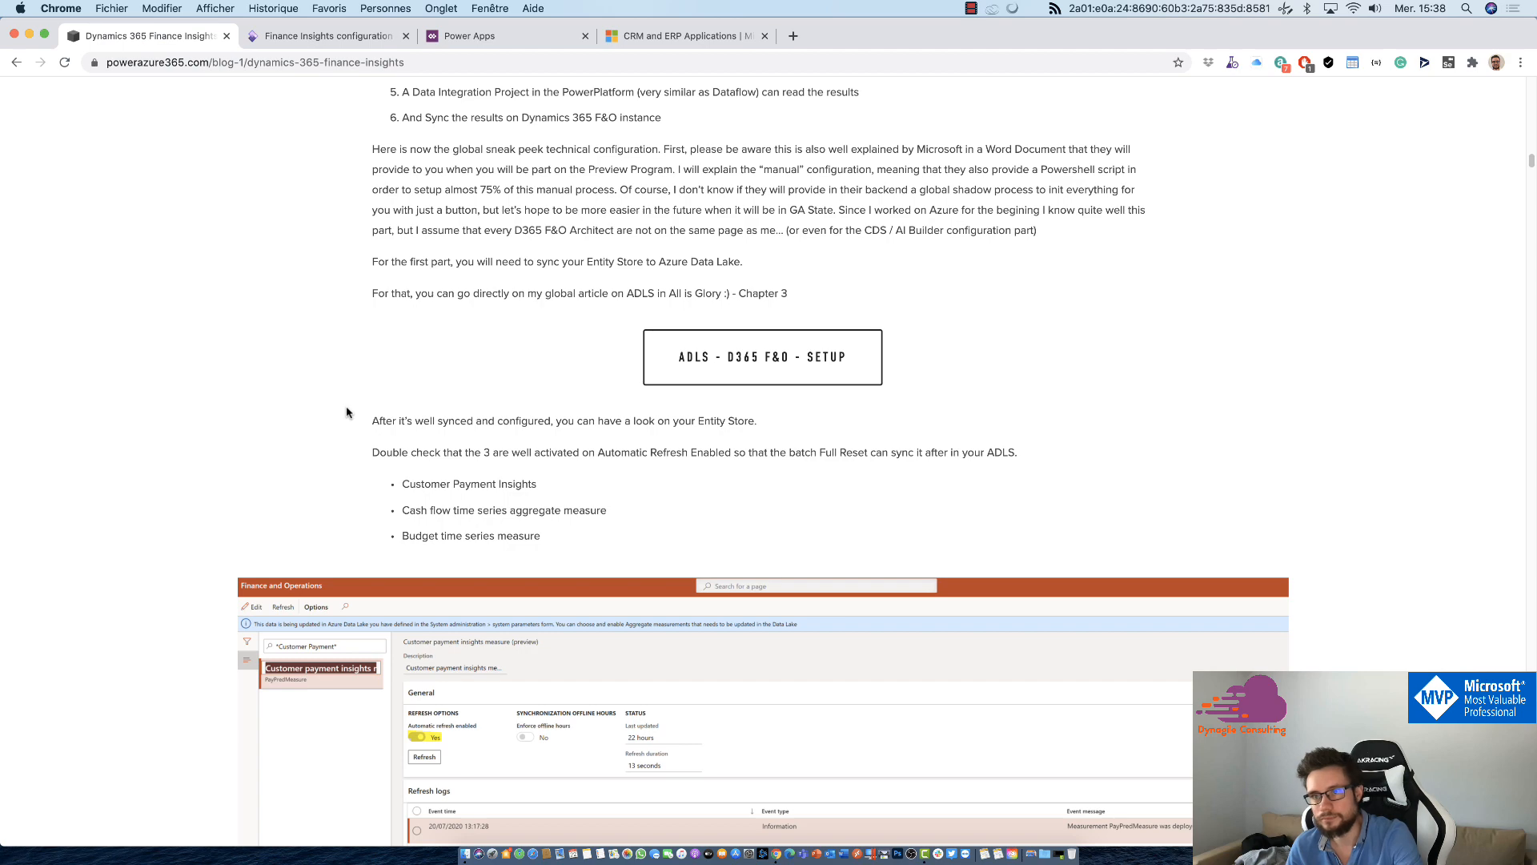
Step: Review the article's setup sections on Entity Store synchronisation, the Azure Data Lake container, the CDS environment and its email settings
{"action": "scroll", "coordinate": [581, 306], "scroll_direction": "up", "scroll_amount": 3}
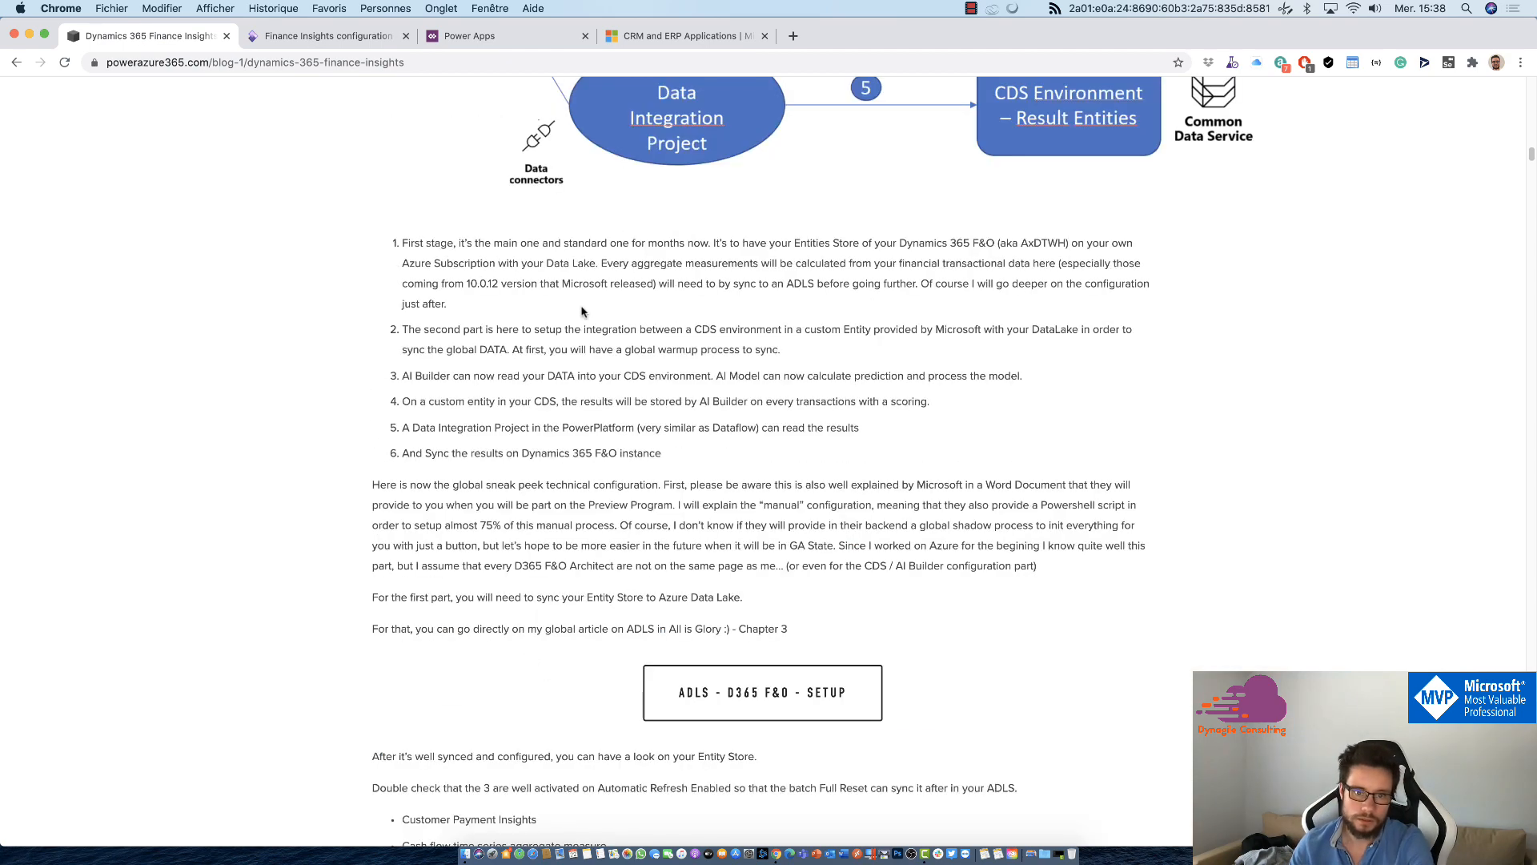
{"action": "scroll", "coordinate": [581, 309], "scroll_direction": "down", "scroll_amount": 7}
{"action": "scroll", "coordinate": [453, 521], "scroll_direction": "up", "scroll_amount": 2}
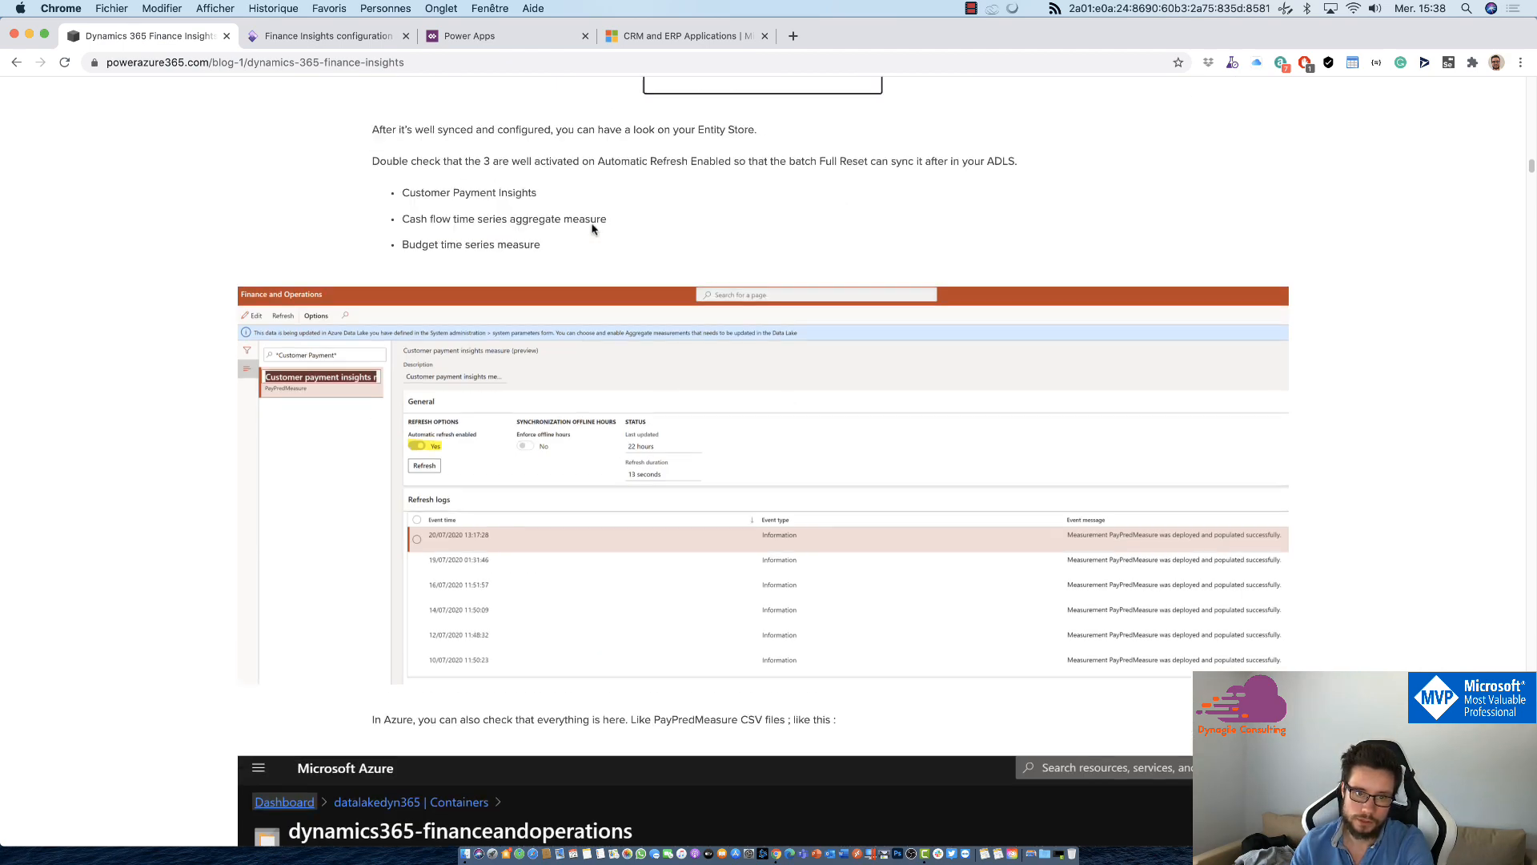
{"action": "scroll", "coordinate": [481, 353], "scroll_direction": "down", "scroll_amount": 4}
{"action": "scroll", "coordinate": [433, 354], "scroll_direction": "down", "scroll_amount": 7}
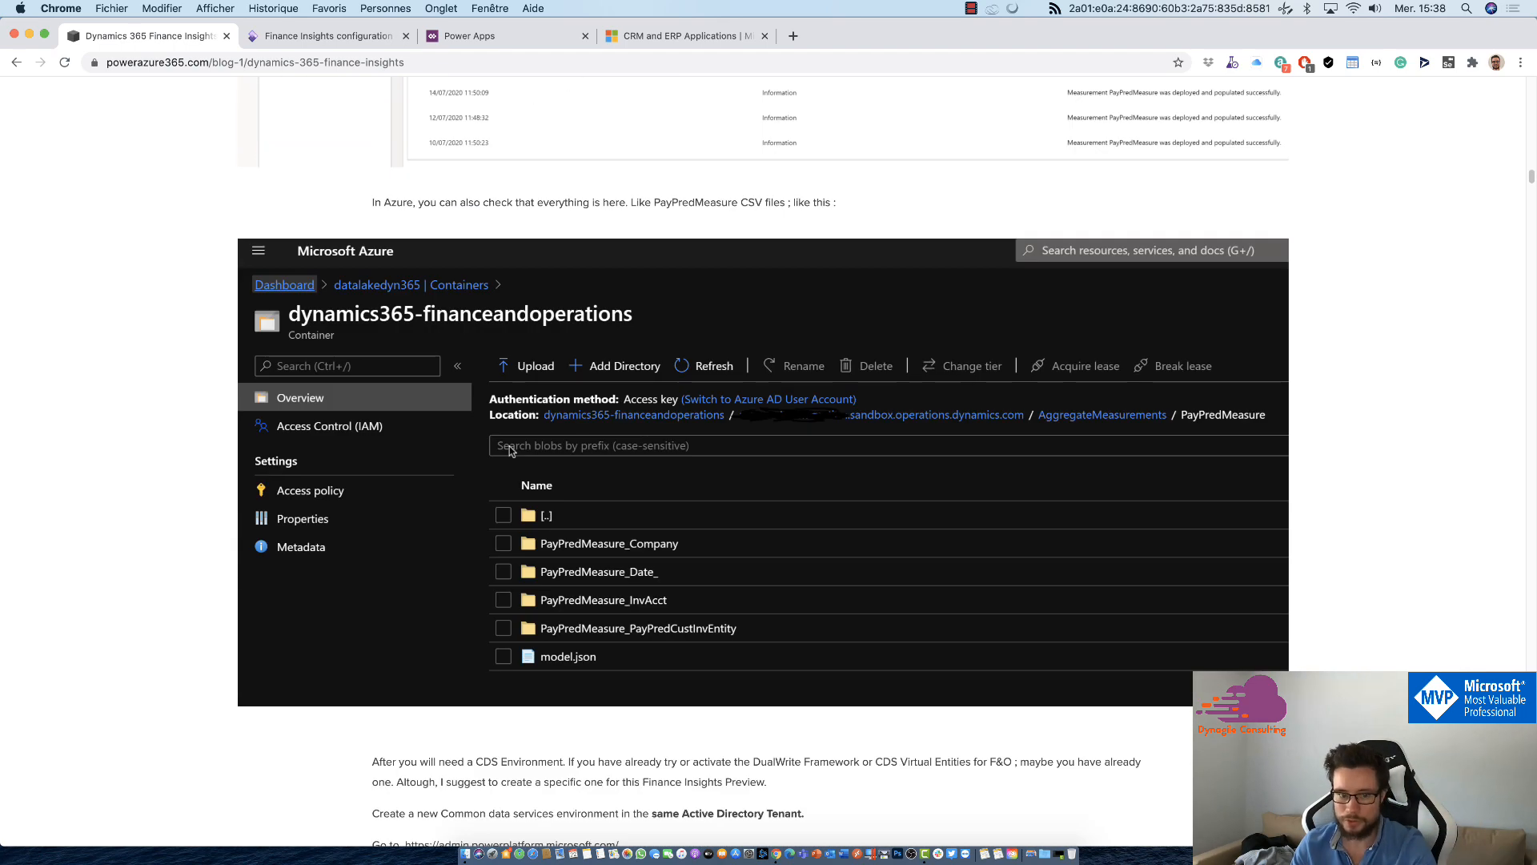
{"action": "scroll", "coordinate": [592, 573], "scroll_direction": "down", "scroll_amount": 2}
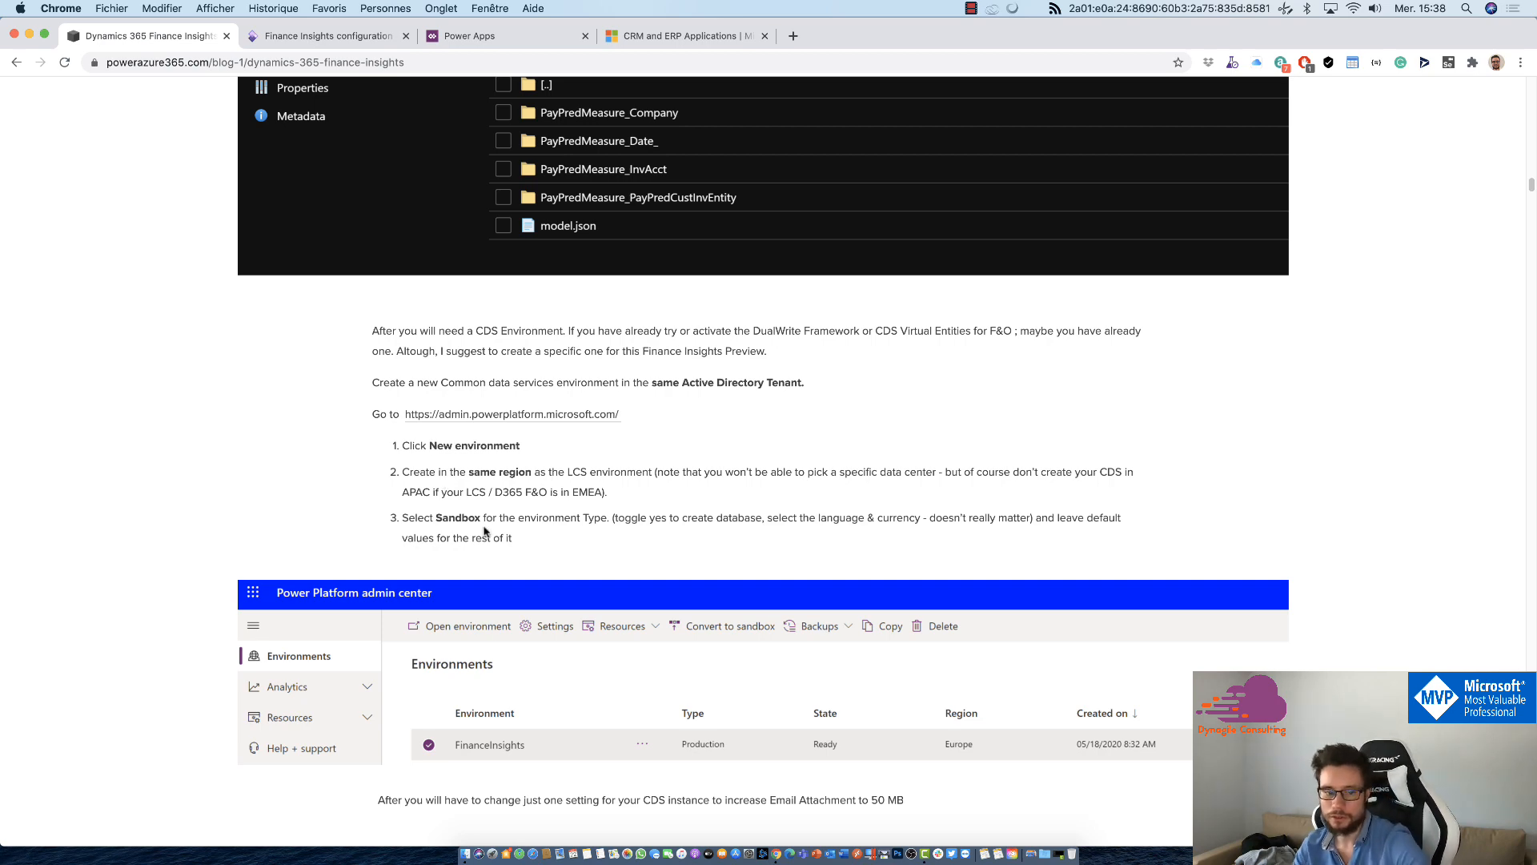
{"action": "scroll", "coordinate": [531, 590], "scroll_direction": "down", "scroll_amount": 5}
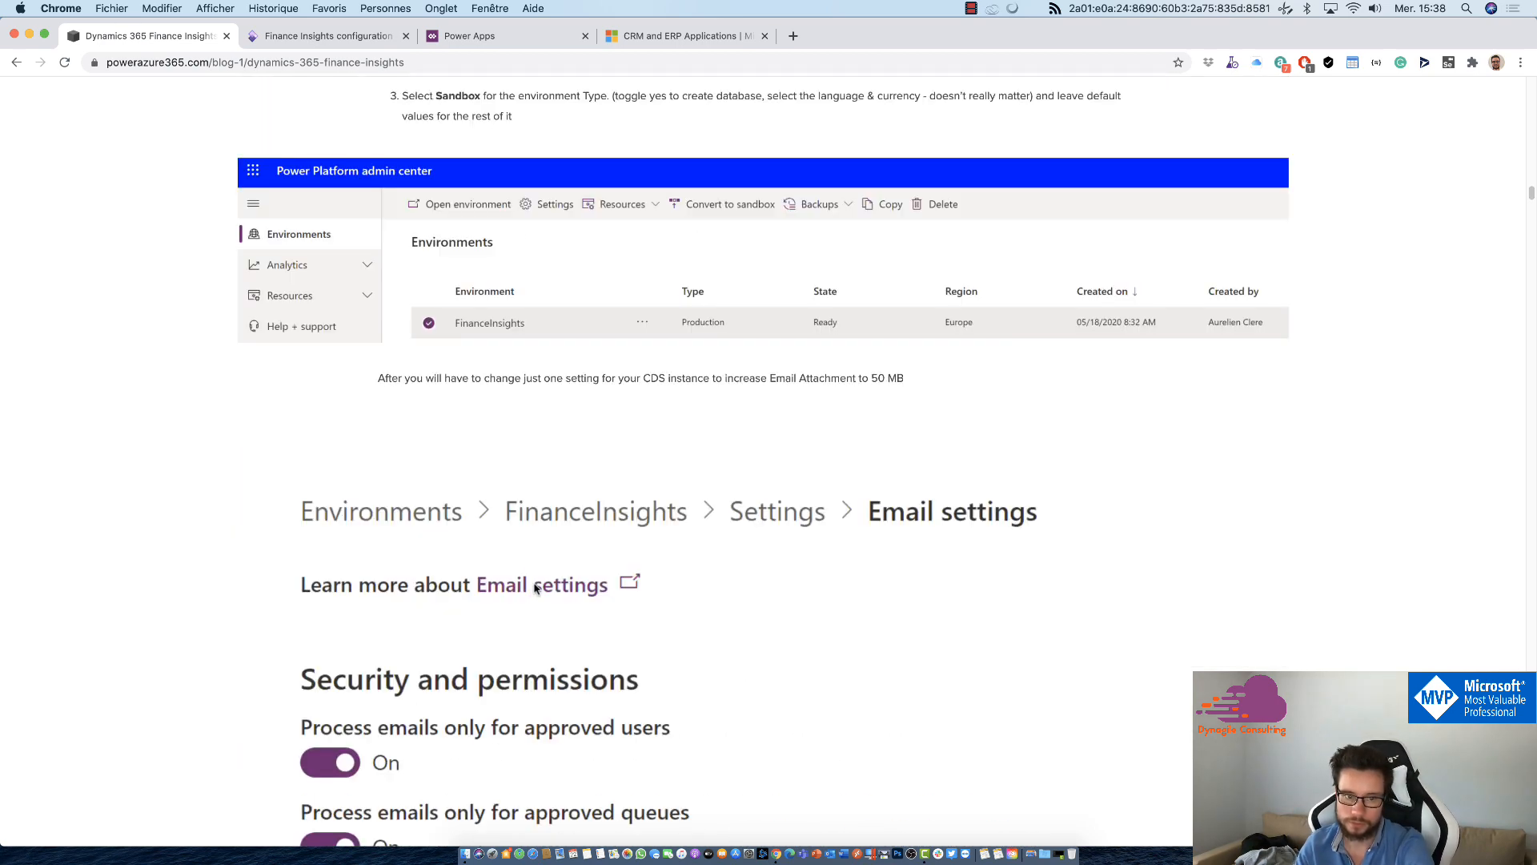
{"action": "scroll", "coordinate": [547, 505], "scroll_direction": "up", "scroll_amount": 2}
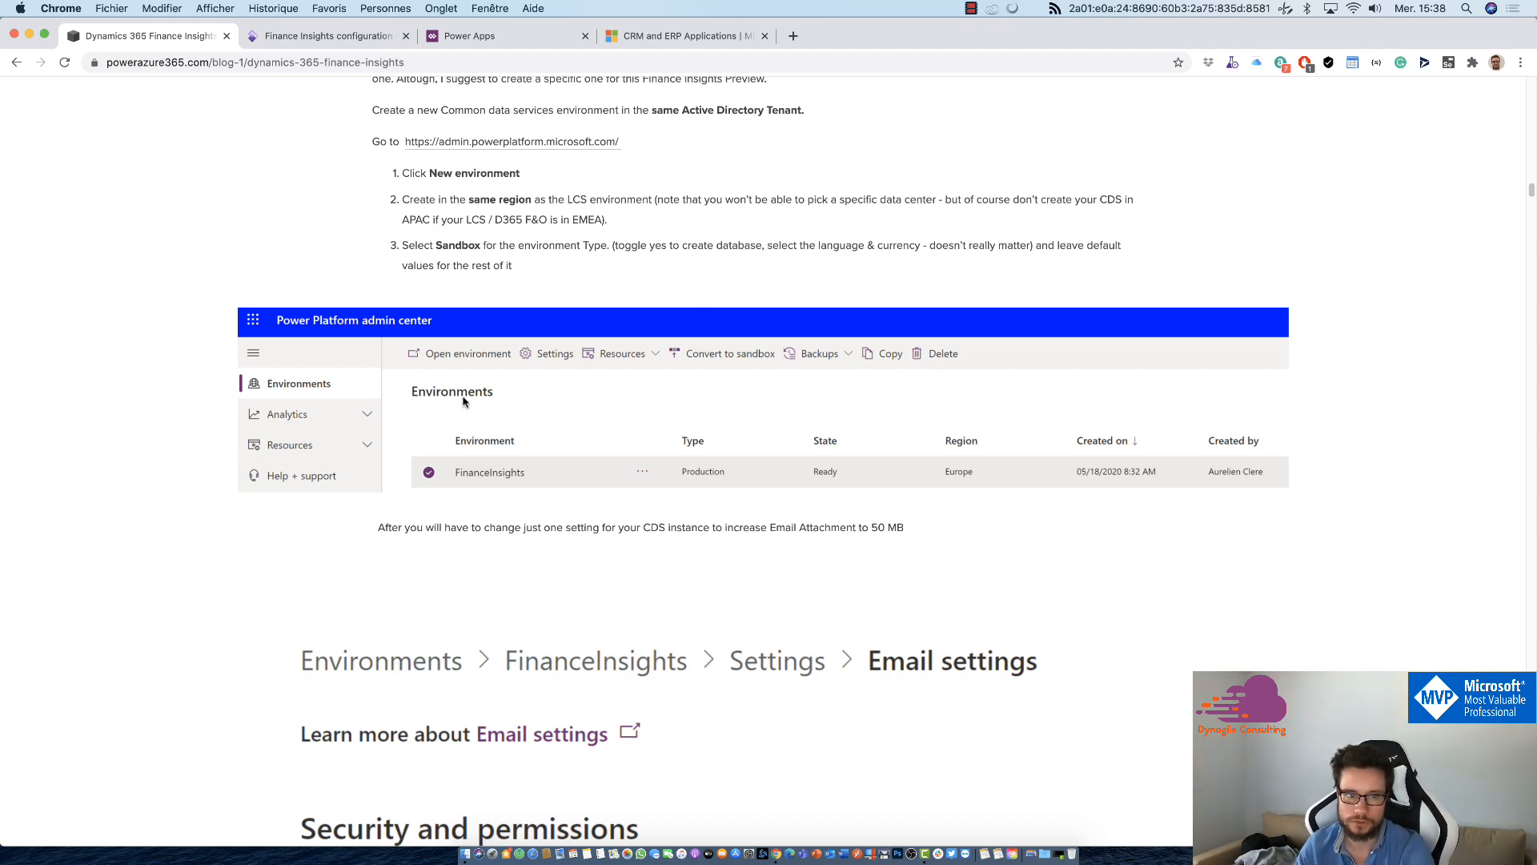
{"action": "scroll", "coordinate": [463, 402], "scroll_direction": "down", "scroll_amount": 15}
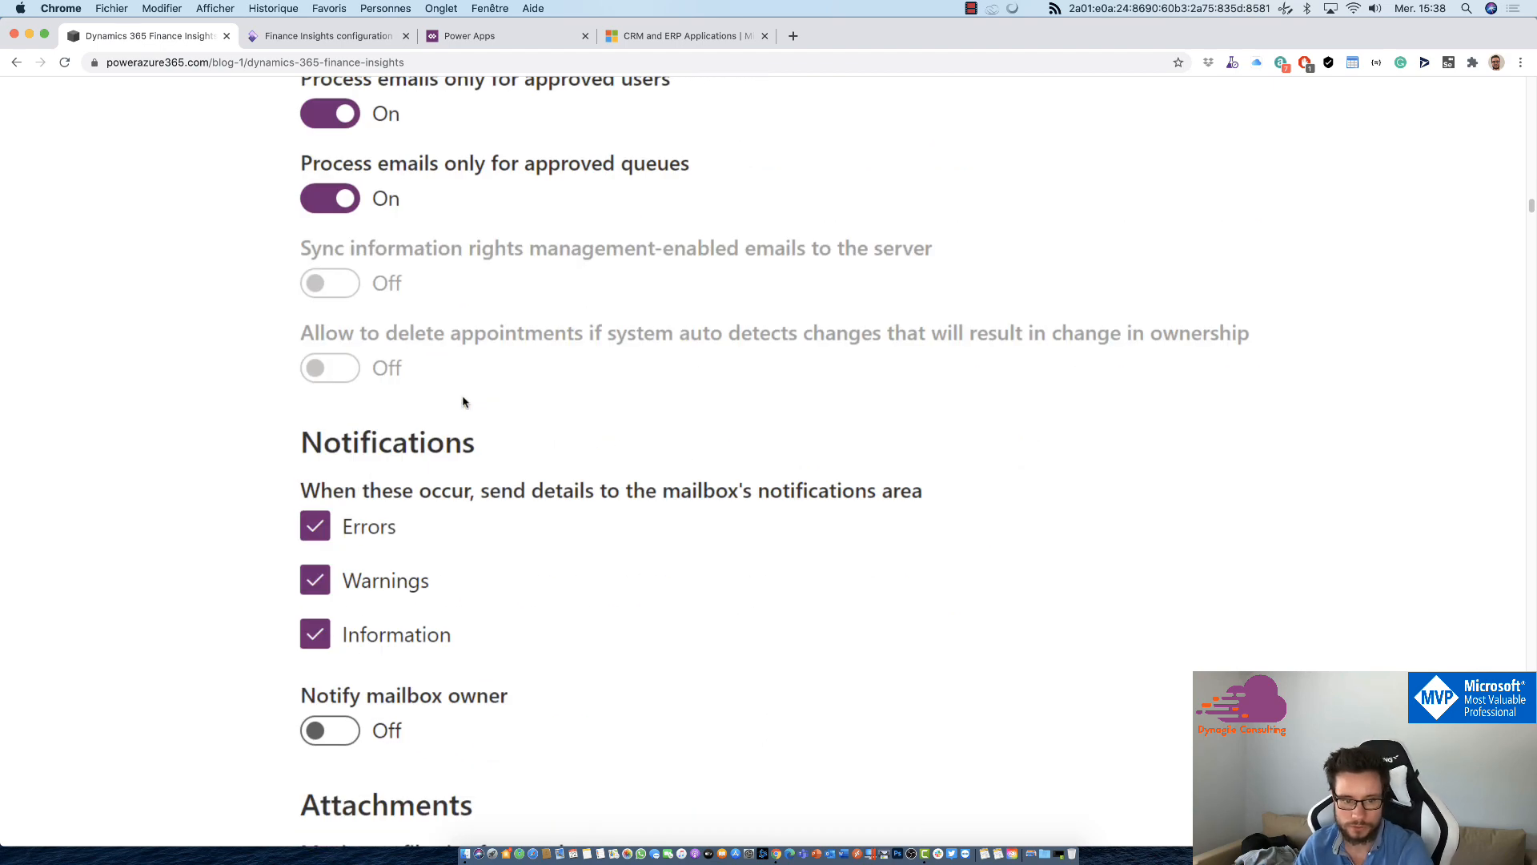
Step: Review the article's sections on Azure API permissions, key vault access policies, and the Export to Data Lake and Get insights add-ins
{"action": "scroll", "coordinate": [463, 402], "scroll_direction": "down", "scroll_amount": 10}
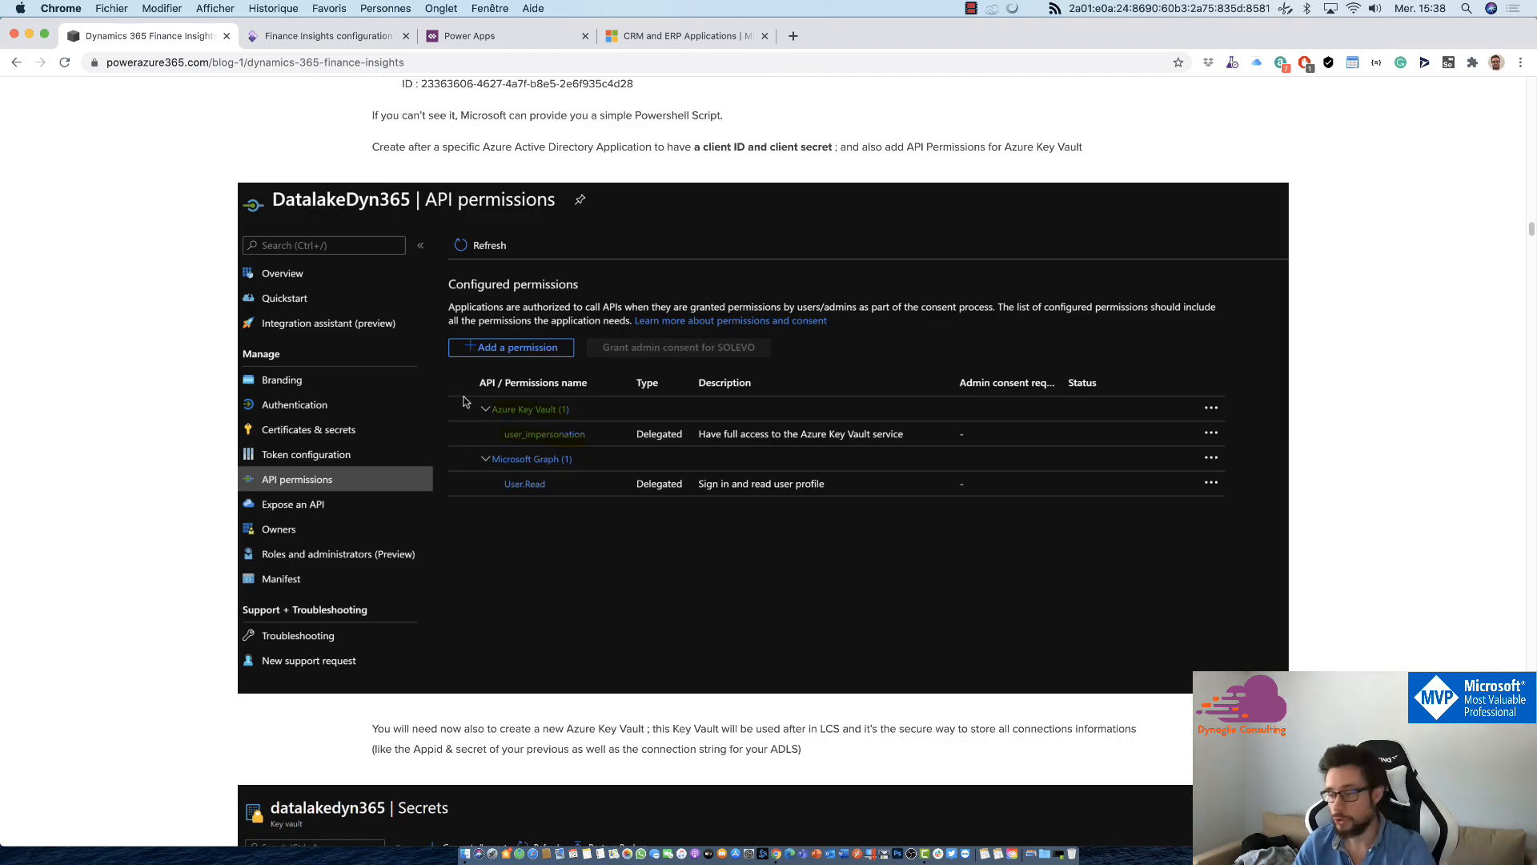
{"action": "scroll", "coordinate": [462, 402], "scroll_direction": "down", "scroll_amount": 12}
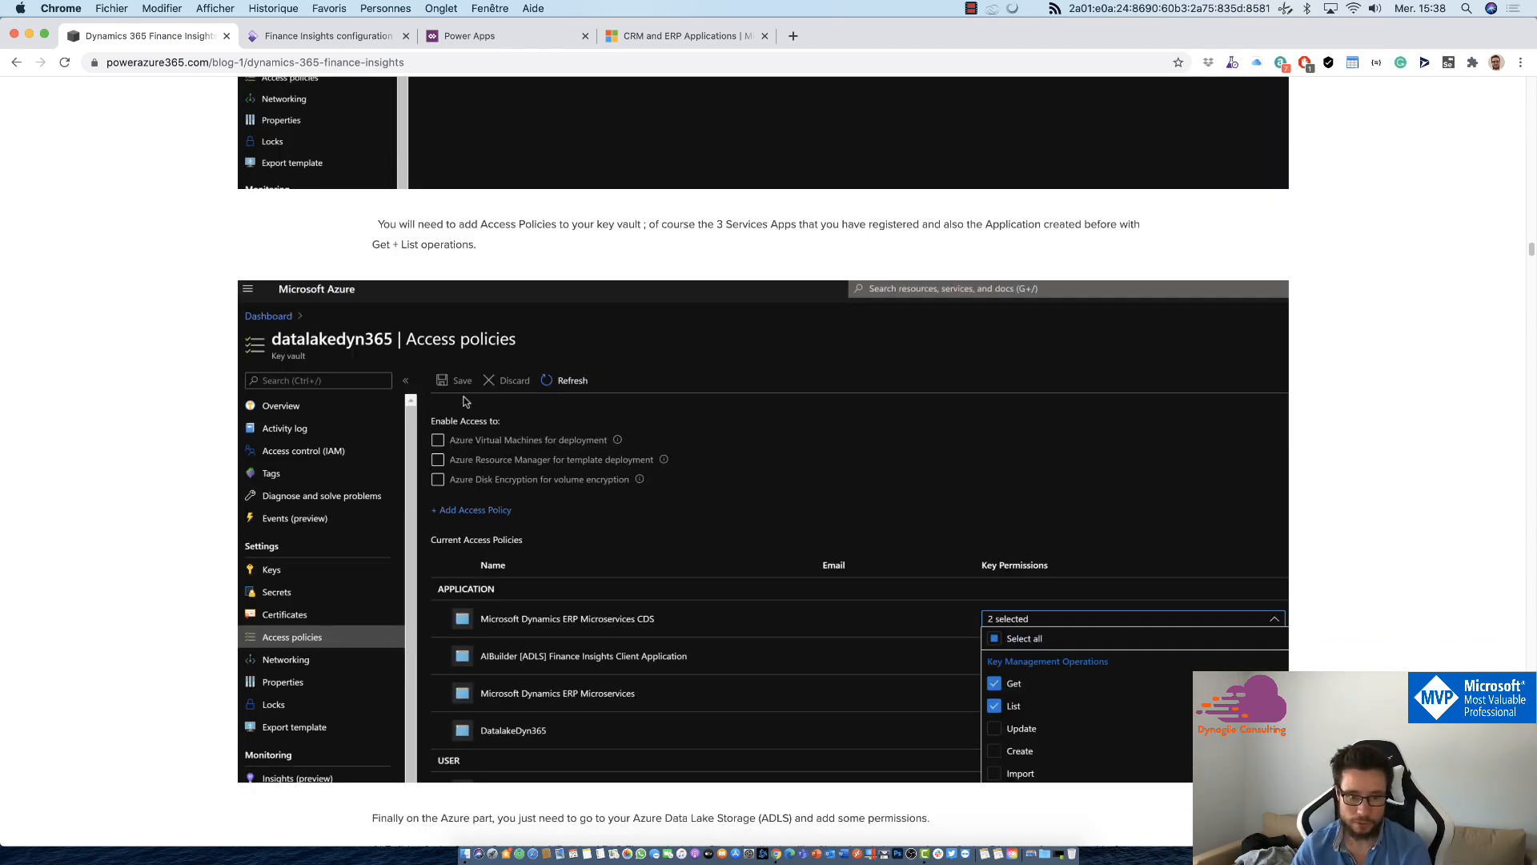
{"action": "scroll", "coordinate": [464, 401], "scroll_direction": "down", "scroll_amount": 7}
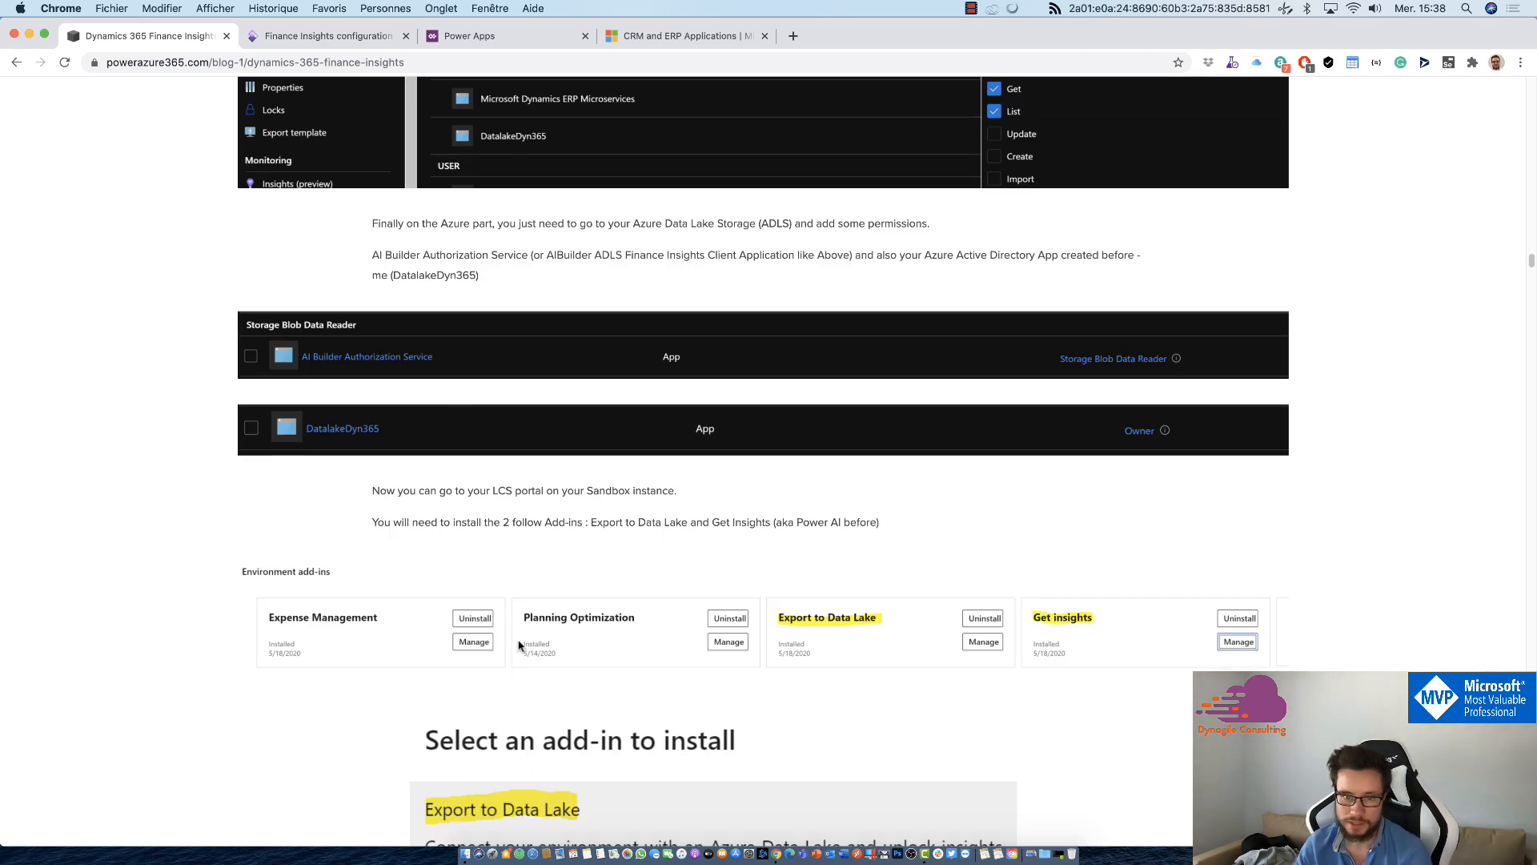
{"action": "scroll", "coordinate": [518, 645], "scroll_direction": "down", "scroll_amount": 9}
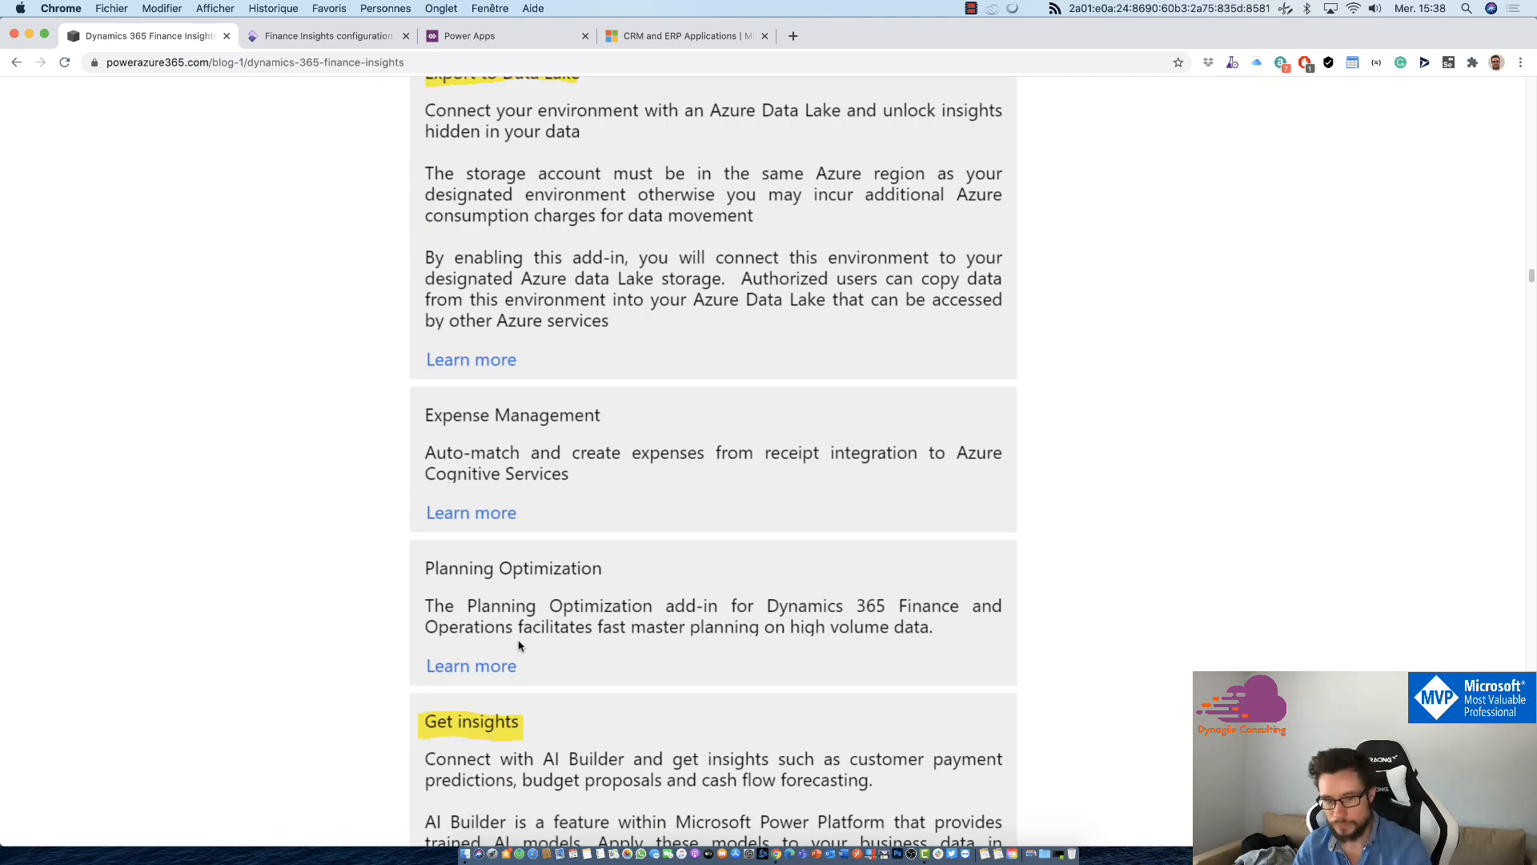
{"action": "scroll", "coordinate": [519, 645], "scroll_direction": "down", "scroll_amount": 2}
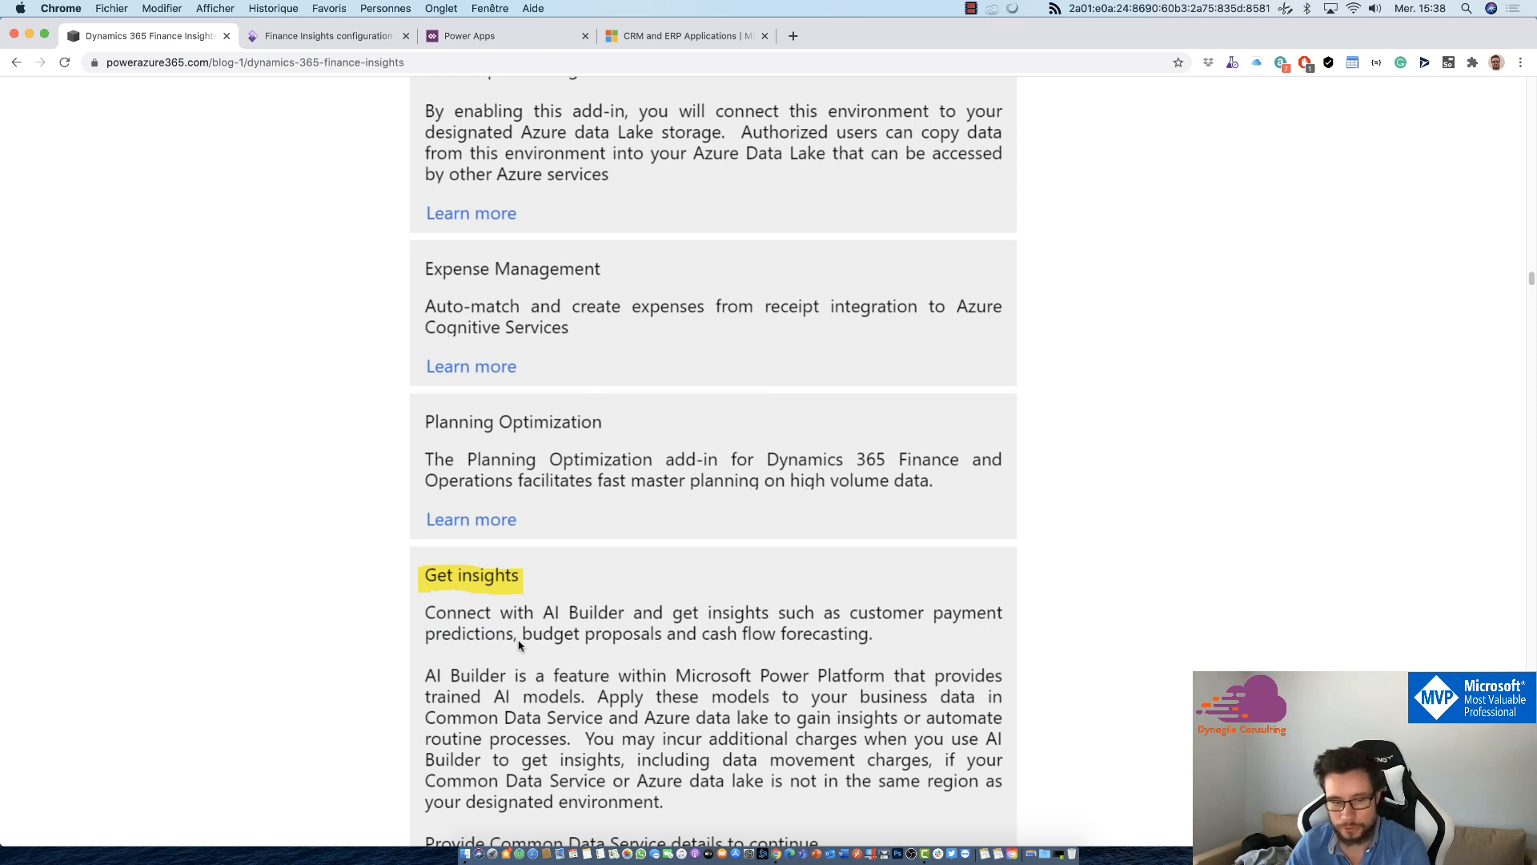
{"action": "scroll", "coordinate": [519, 646], "scroll_direction": "down", "scroll_amount": 1}
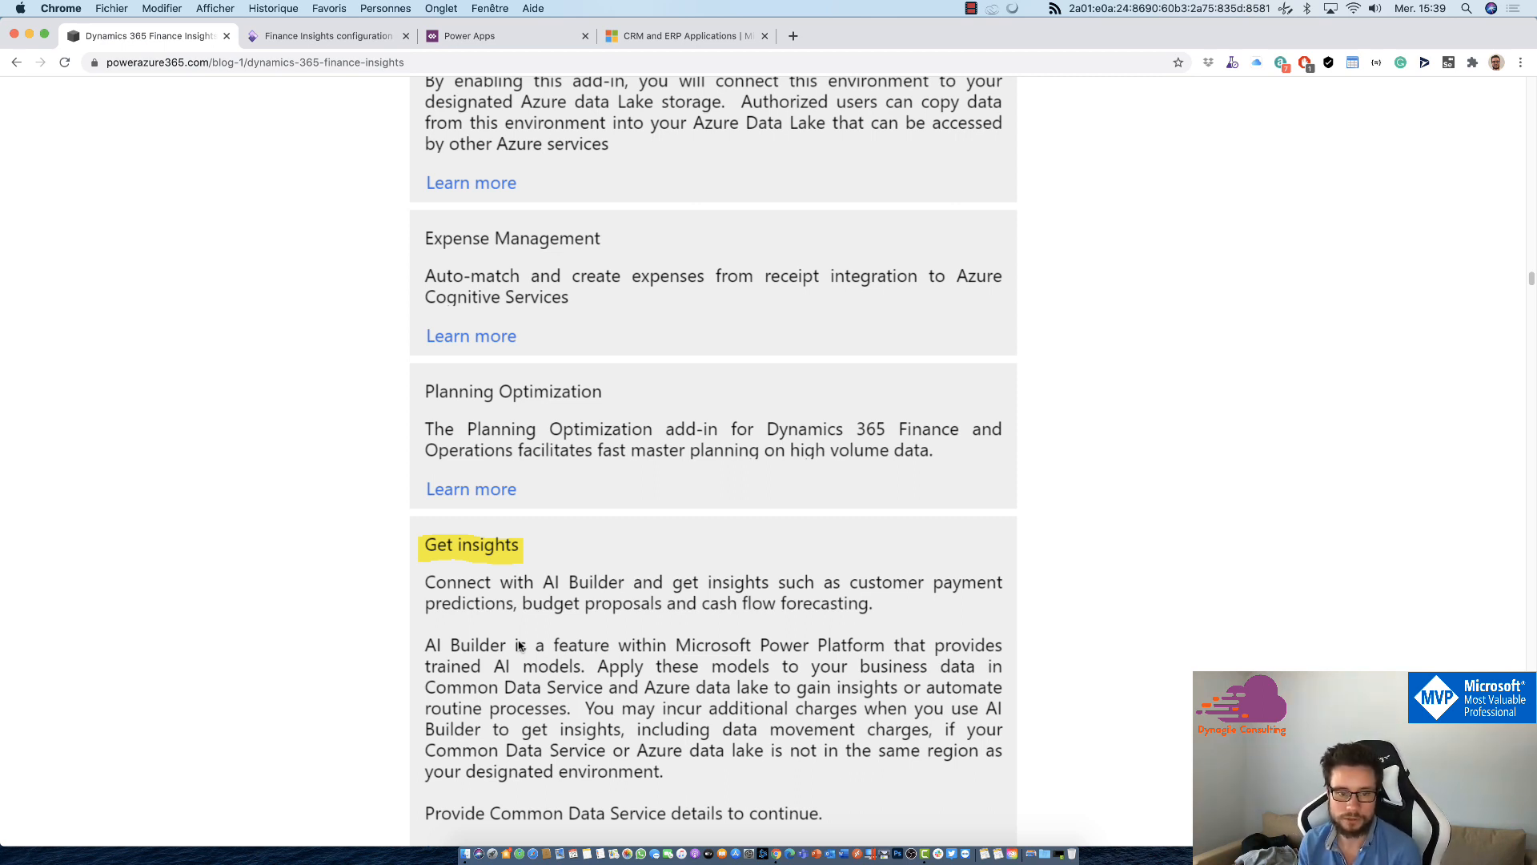
{"action": "scroll", "coordinate": [519, 645], "scroll_direction": "down", "scroll_amount": 20}
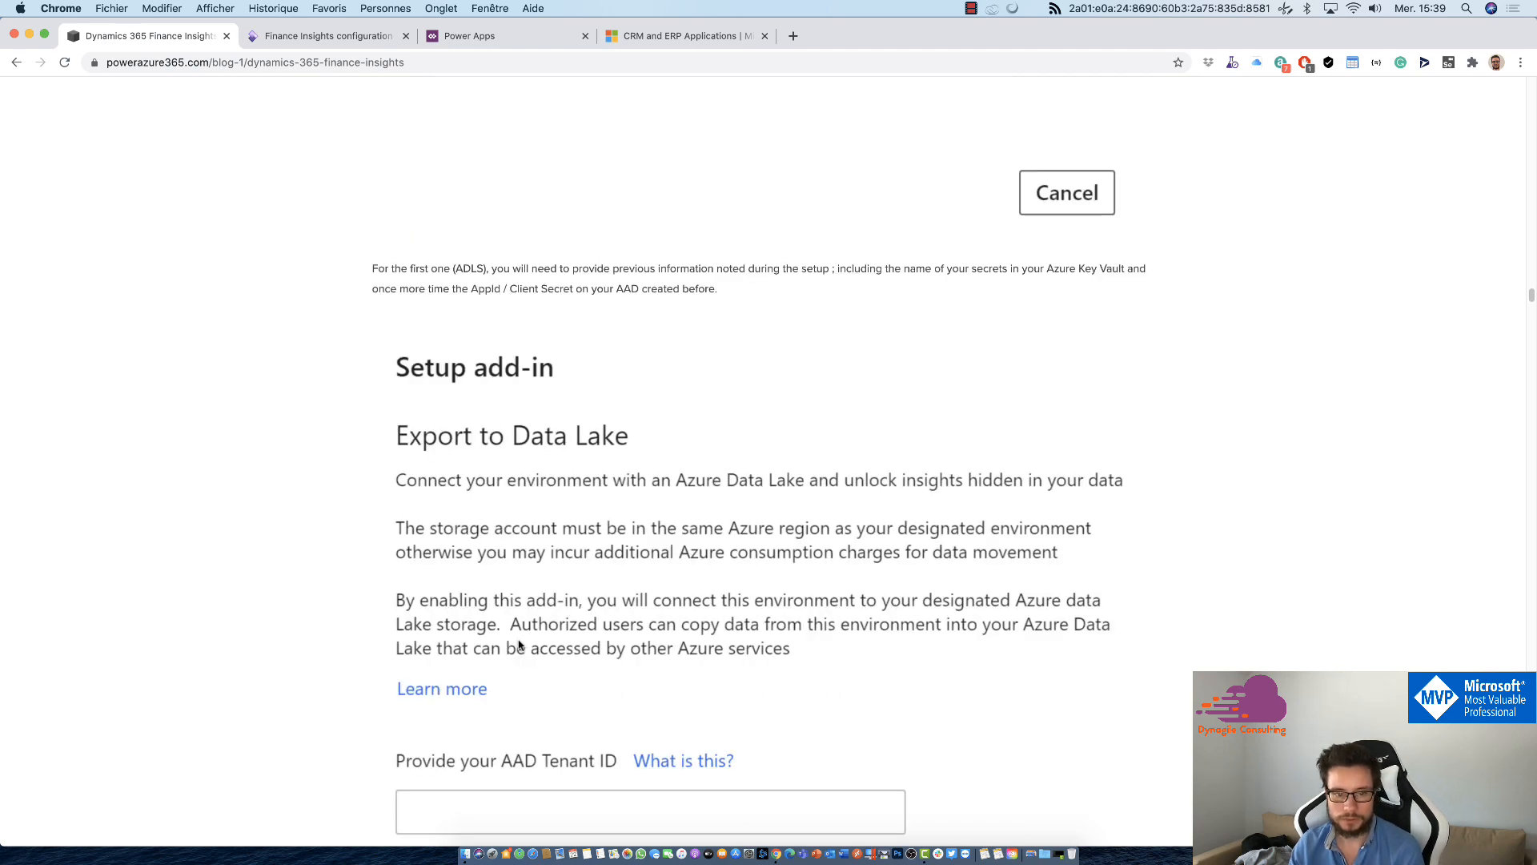
{"action": "scroll", "coordinate": [512, 592], "scroll_direction": "down", "scroll_amount": 6}
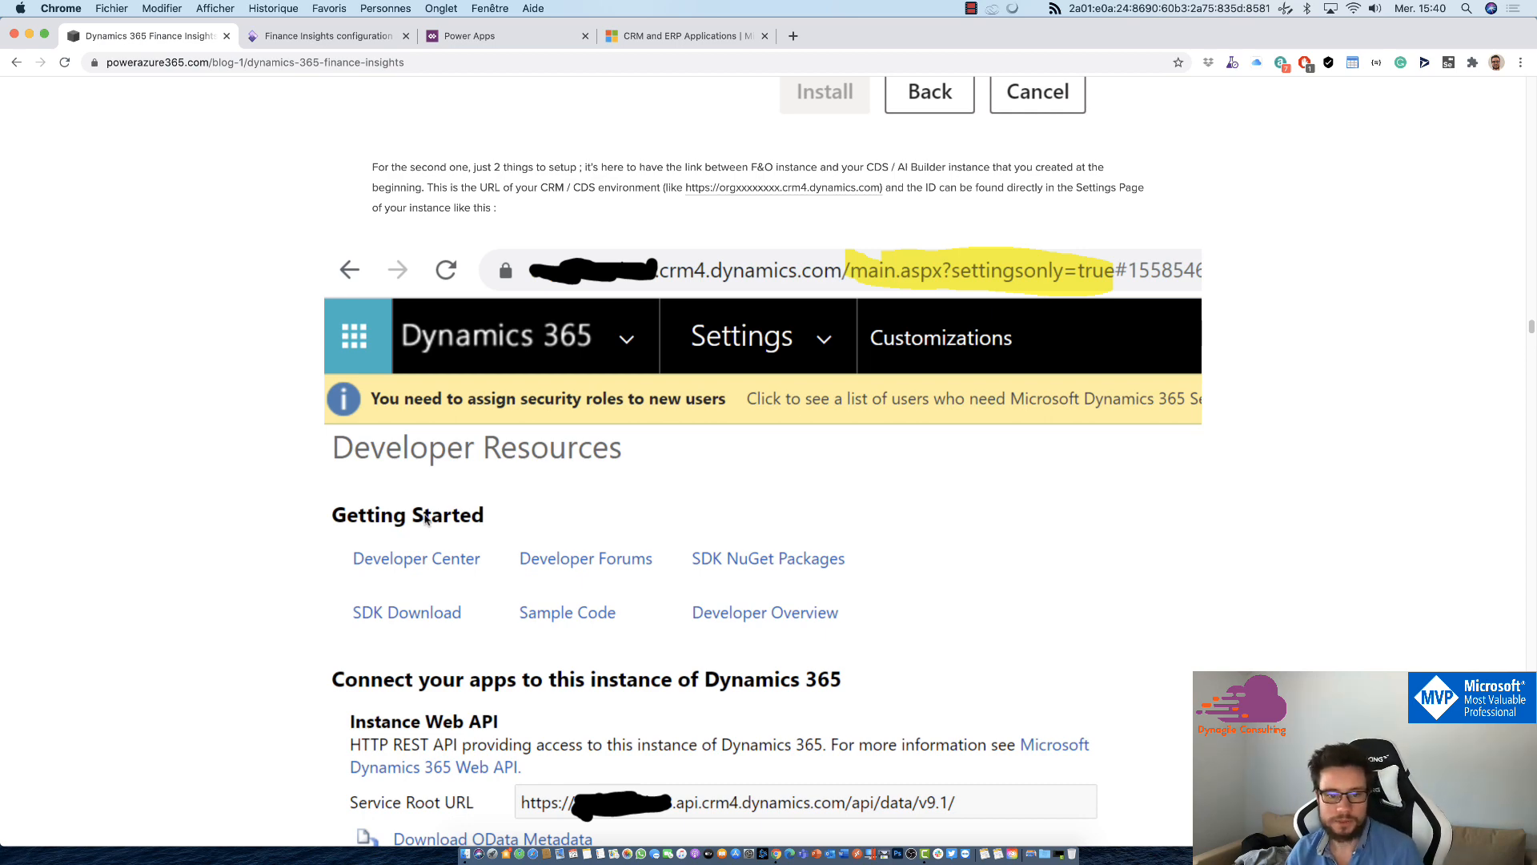
{"action": "scroll", "coordinate": [230, 566], "scroll_direction": "down", "scroll_amount": 6}
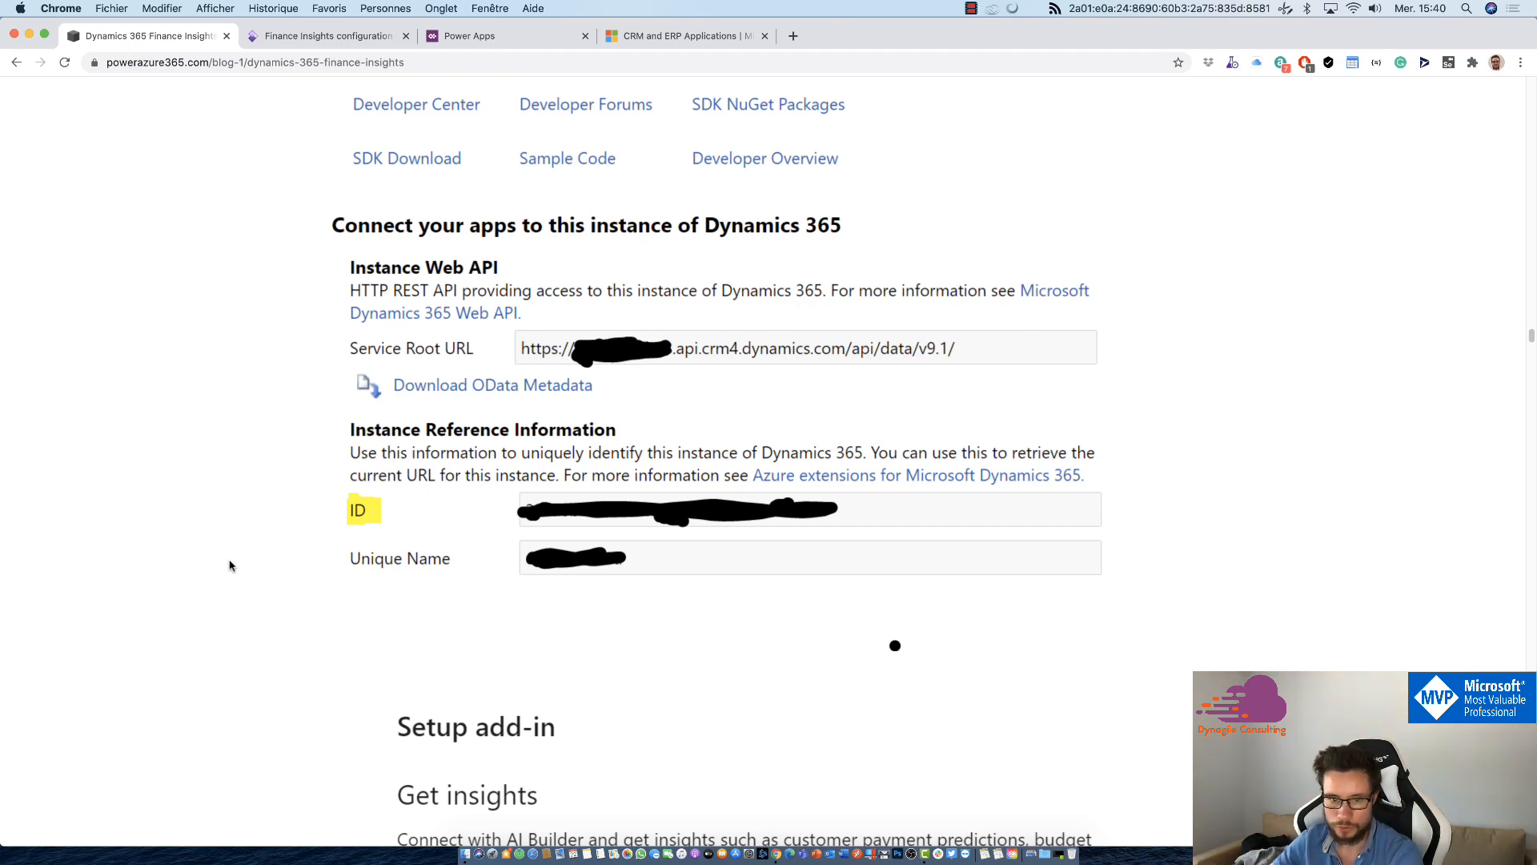
{"action": "scroll", "coordinate": [230, 566], "scroll_direction": "down", "scroll_amount": 20}
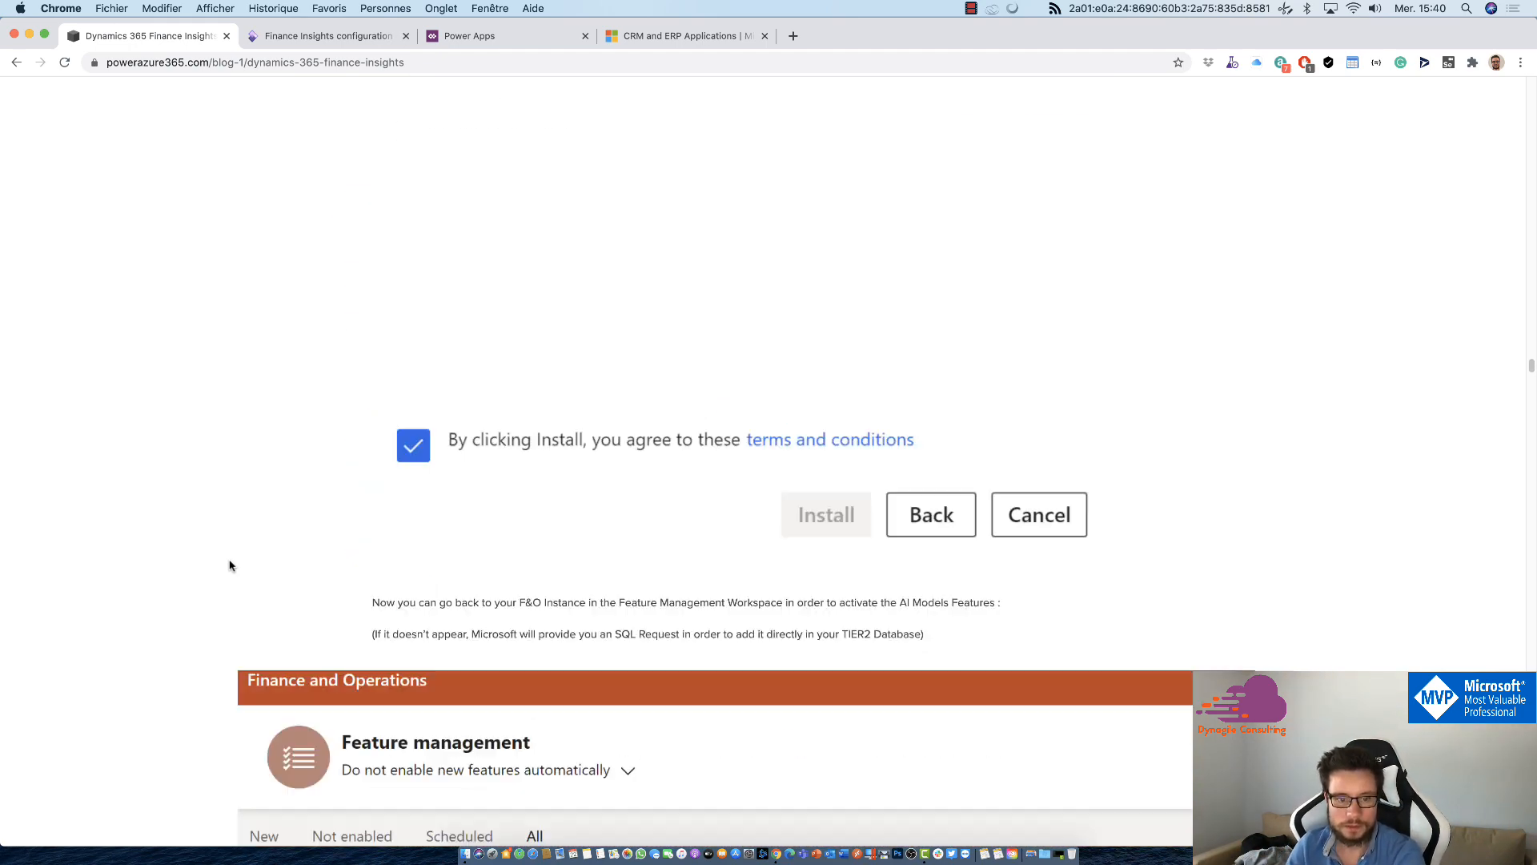
Step: Read the article's sections on activating the AI features, checking the CDS solutions, the first warmup and the Finance Insights configuration
{"action": "scroll", "coordinate": [230, 566], "scroll_direction": "down", "scroll_amount": 5}
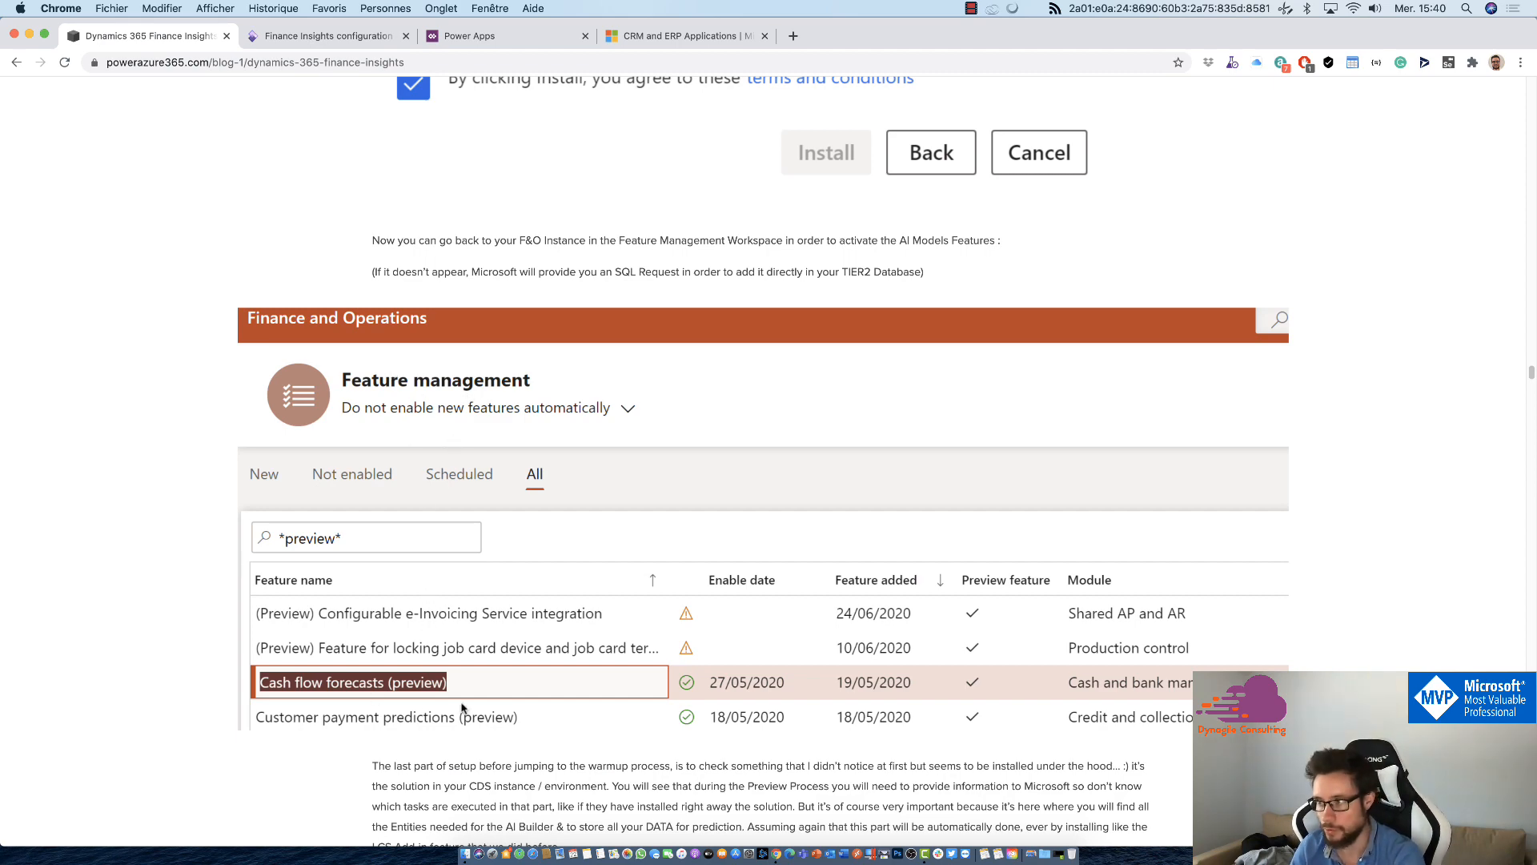
{"action": "scroll", "coordinate": [461, 708], "scroll_direction": "down", "scroll_amount": 5}
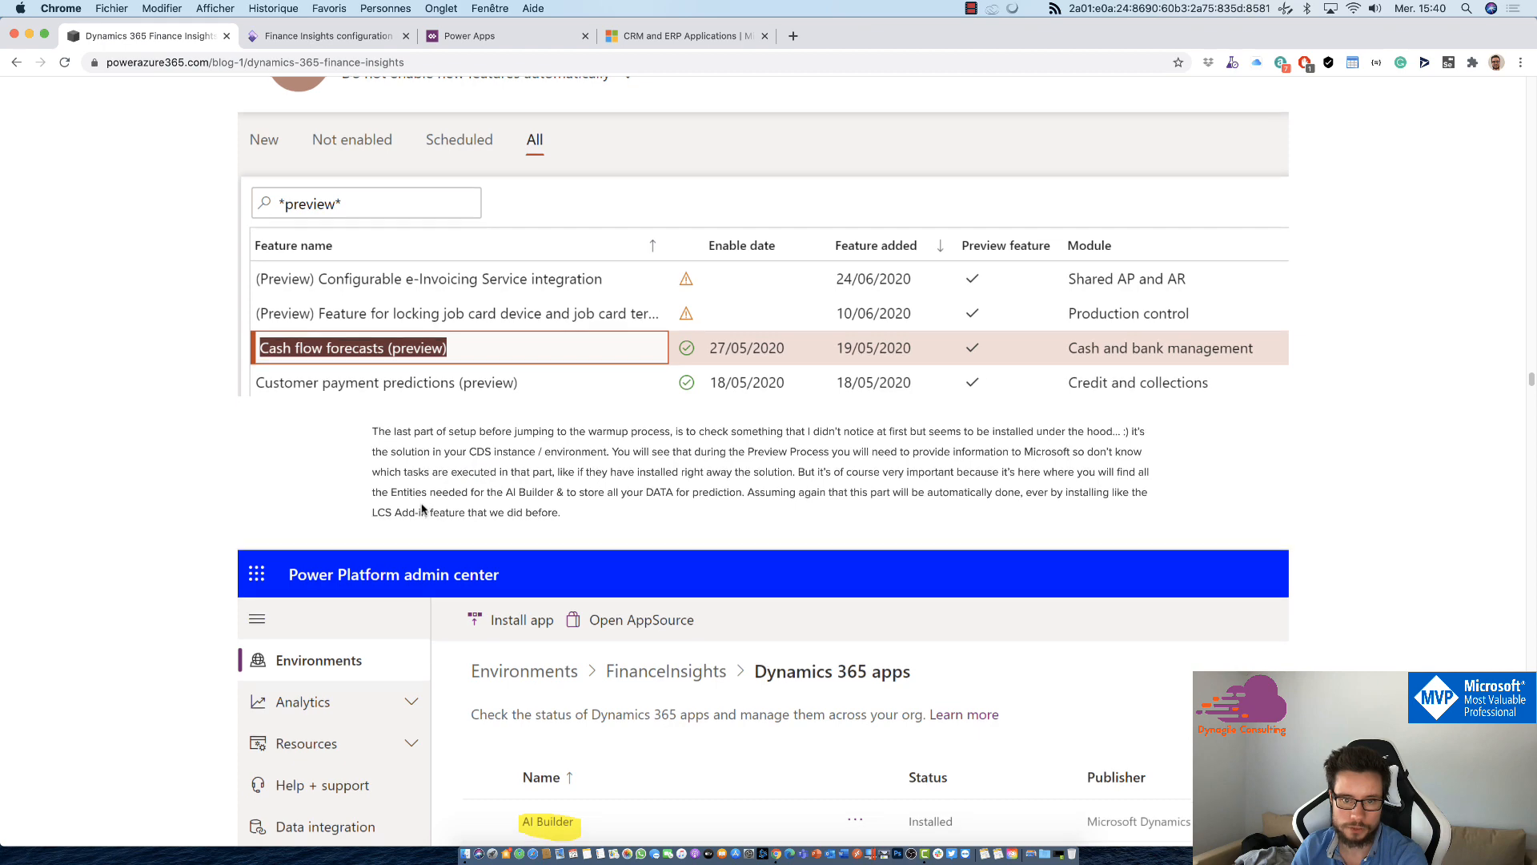
{"action": "scroll", "coordinate": [425, 510], "scroll_direction": "down", "scroll_amount": 5}
{"action": "scroll", "coordinate": [387, 487], "scroll_direction": "down", "scroll_amount": 10}
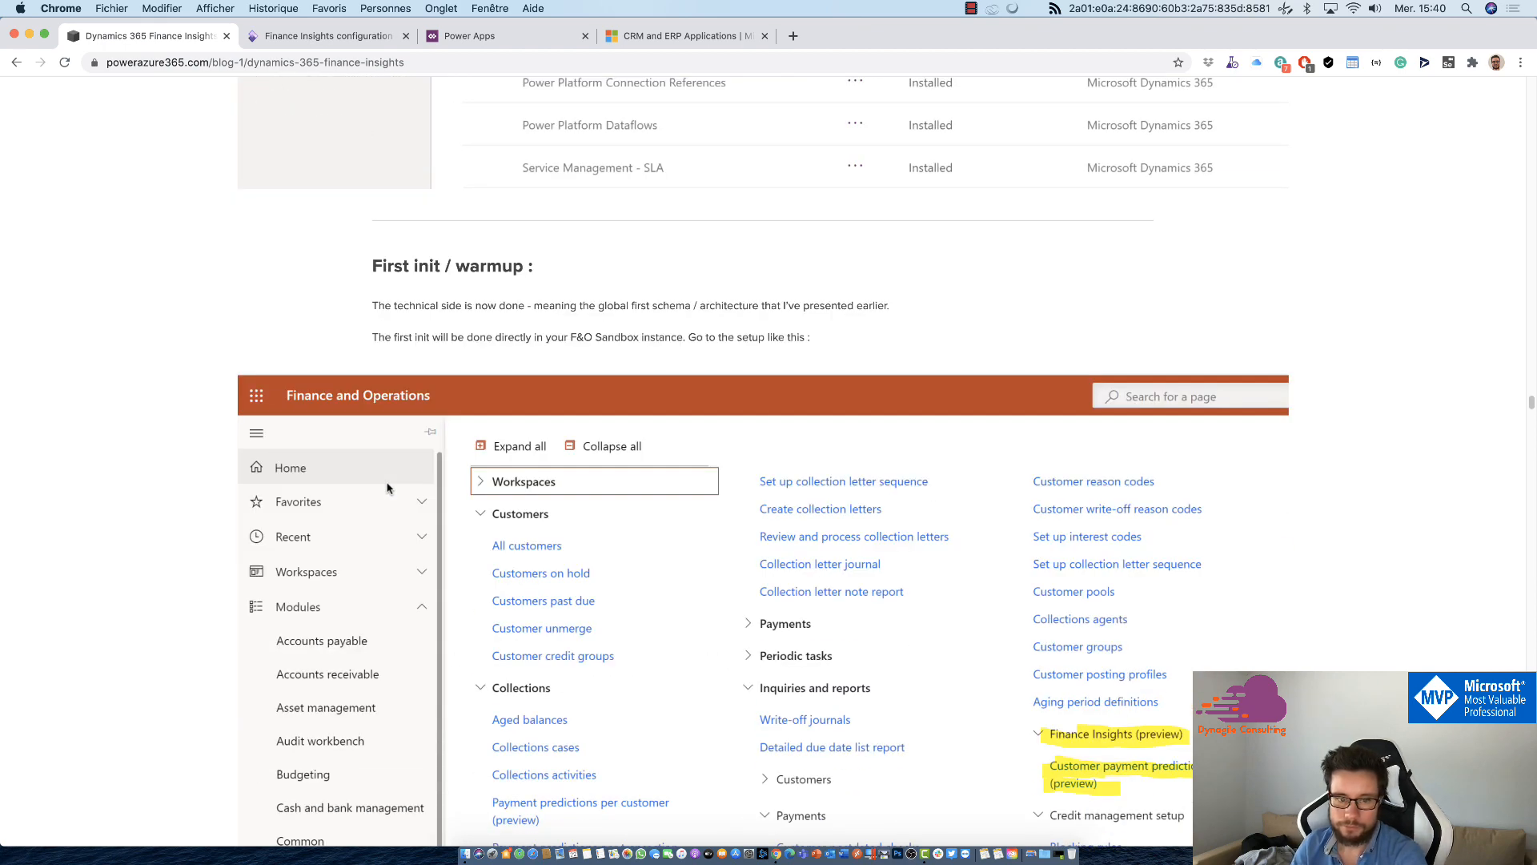
{"action": "scroll", "coordinate": [387, 487], "scroll_direction": "down", "scroll_amount": 4}
{"action": "scroll", "coordinate": [384, 496], "scroll_direction": "up", "scroll_amount": 2}
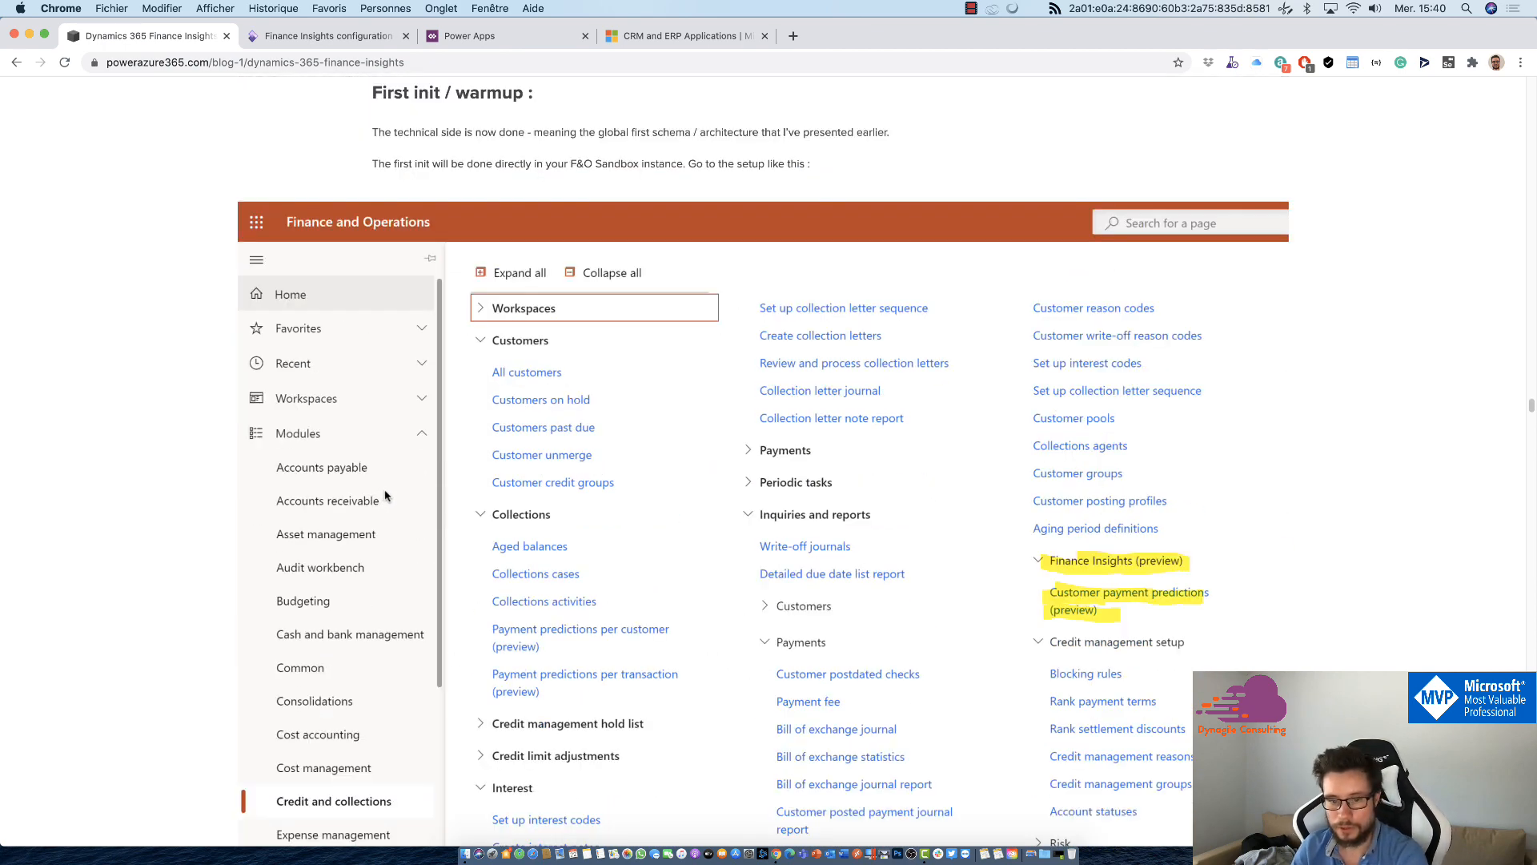
{"action": "scroll", "coordinate": [384, 496], "scroll_direction": "down", "scroll_amount": 2}
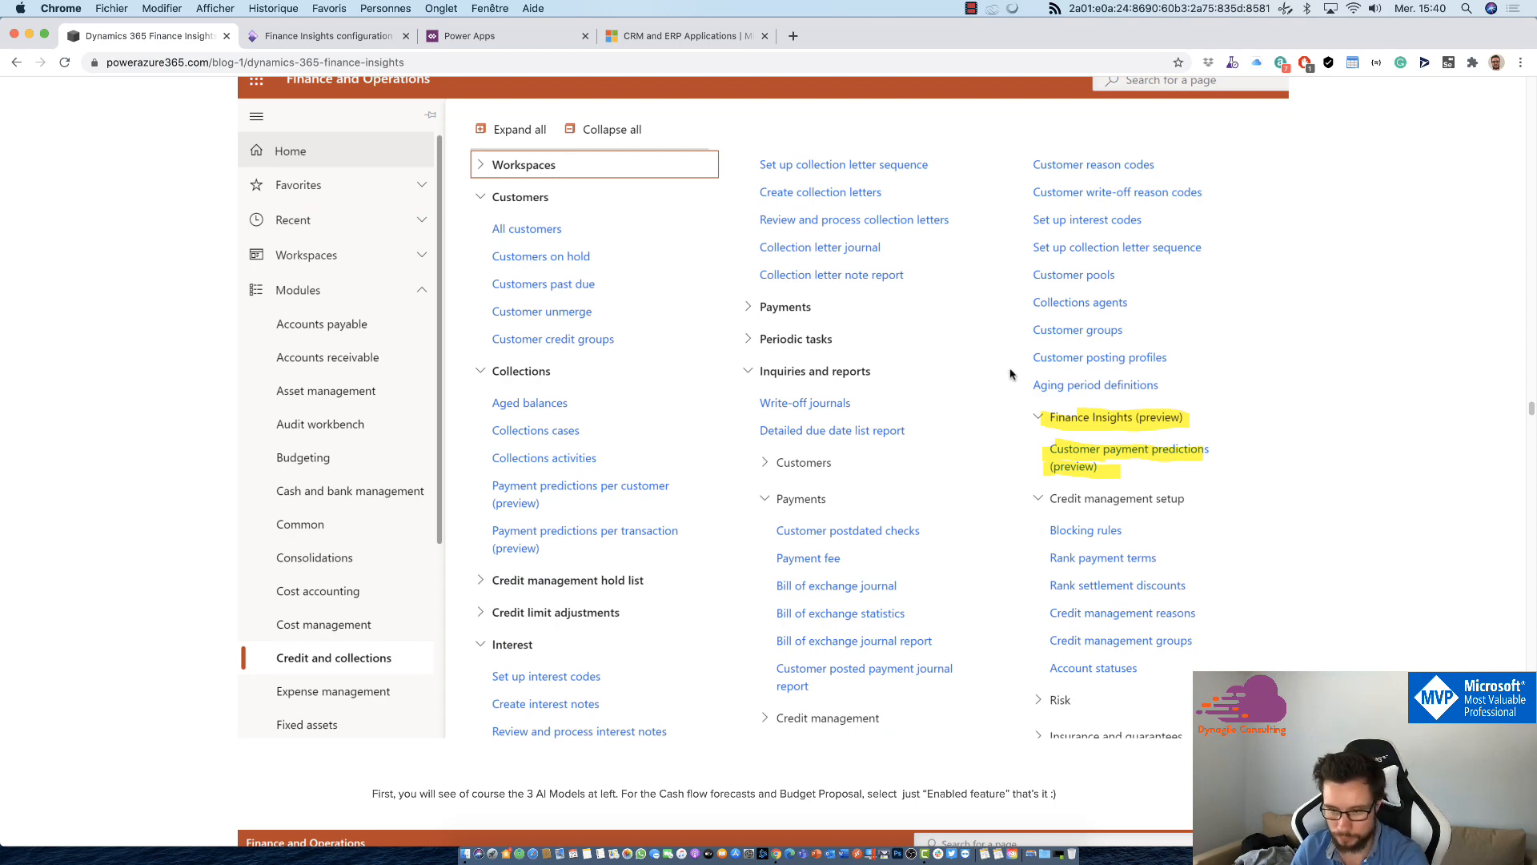
{"action": "scroll", "coordinate": [997, 390], "scroll_direction": "down", "scroll_amount": 8}
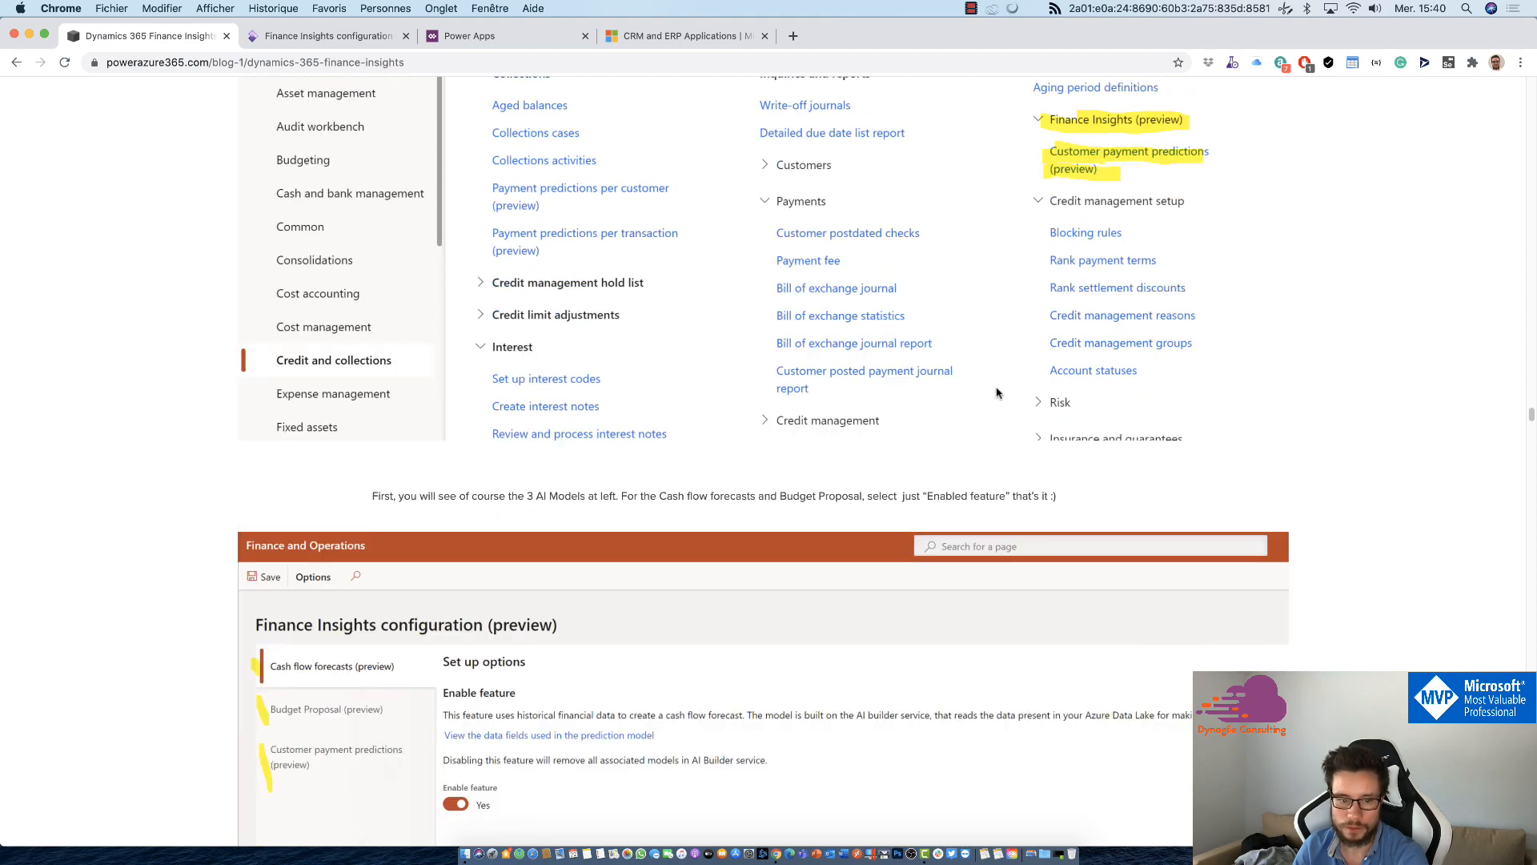
{"action": "scroll", "coordinate": [997, 390], "scroll_direction": "down", "scroll_amount": 4}
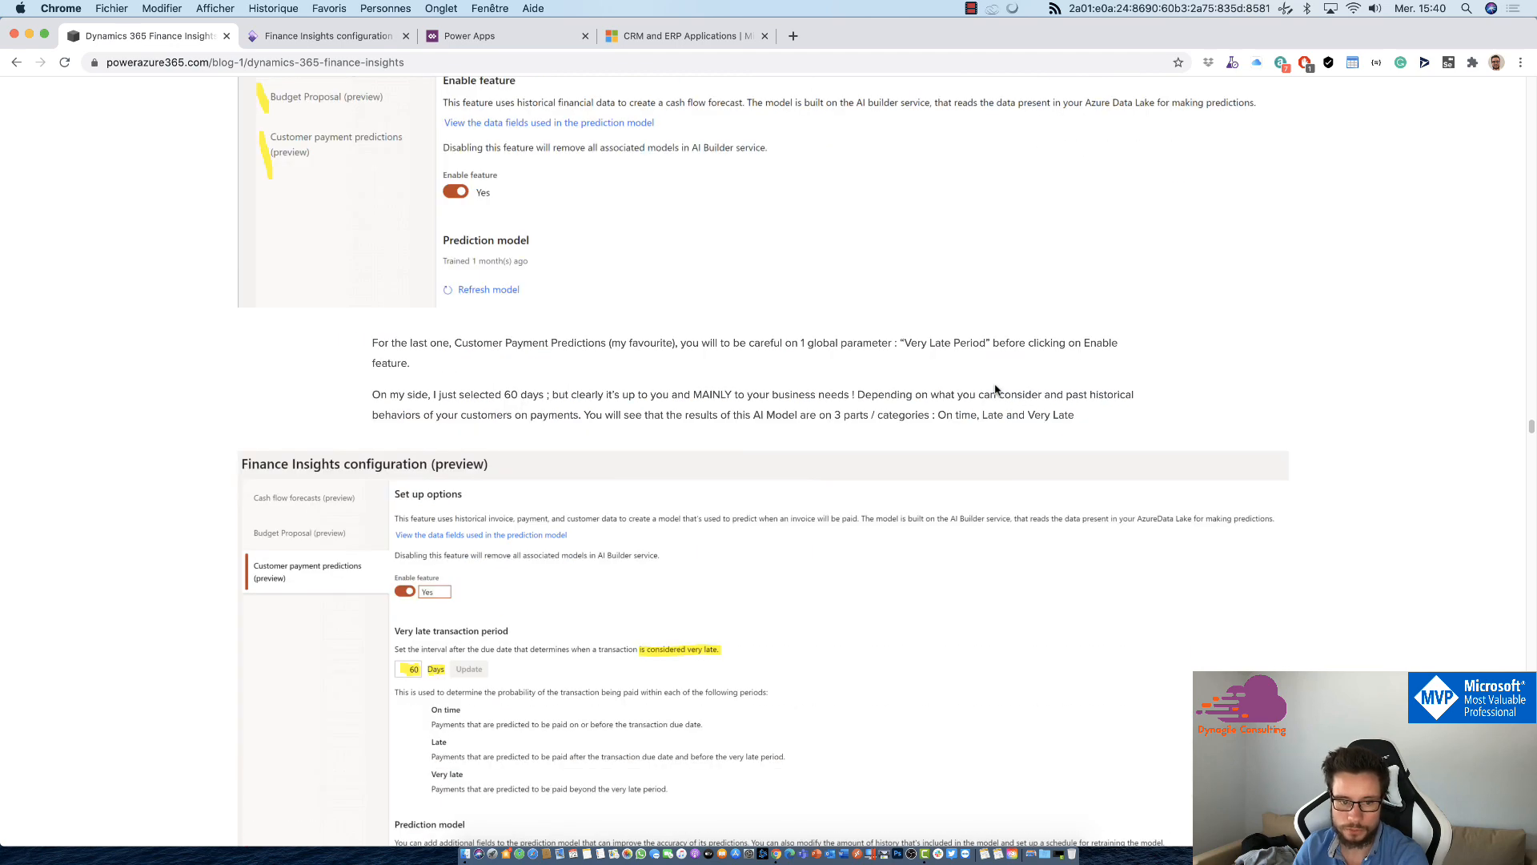
{"action": "scroll", "coordinate": [996, 389], "scroll_direction": "up", "scroll_amount": 8}
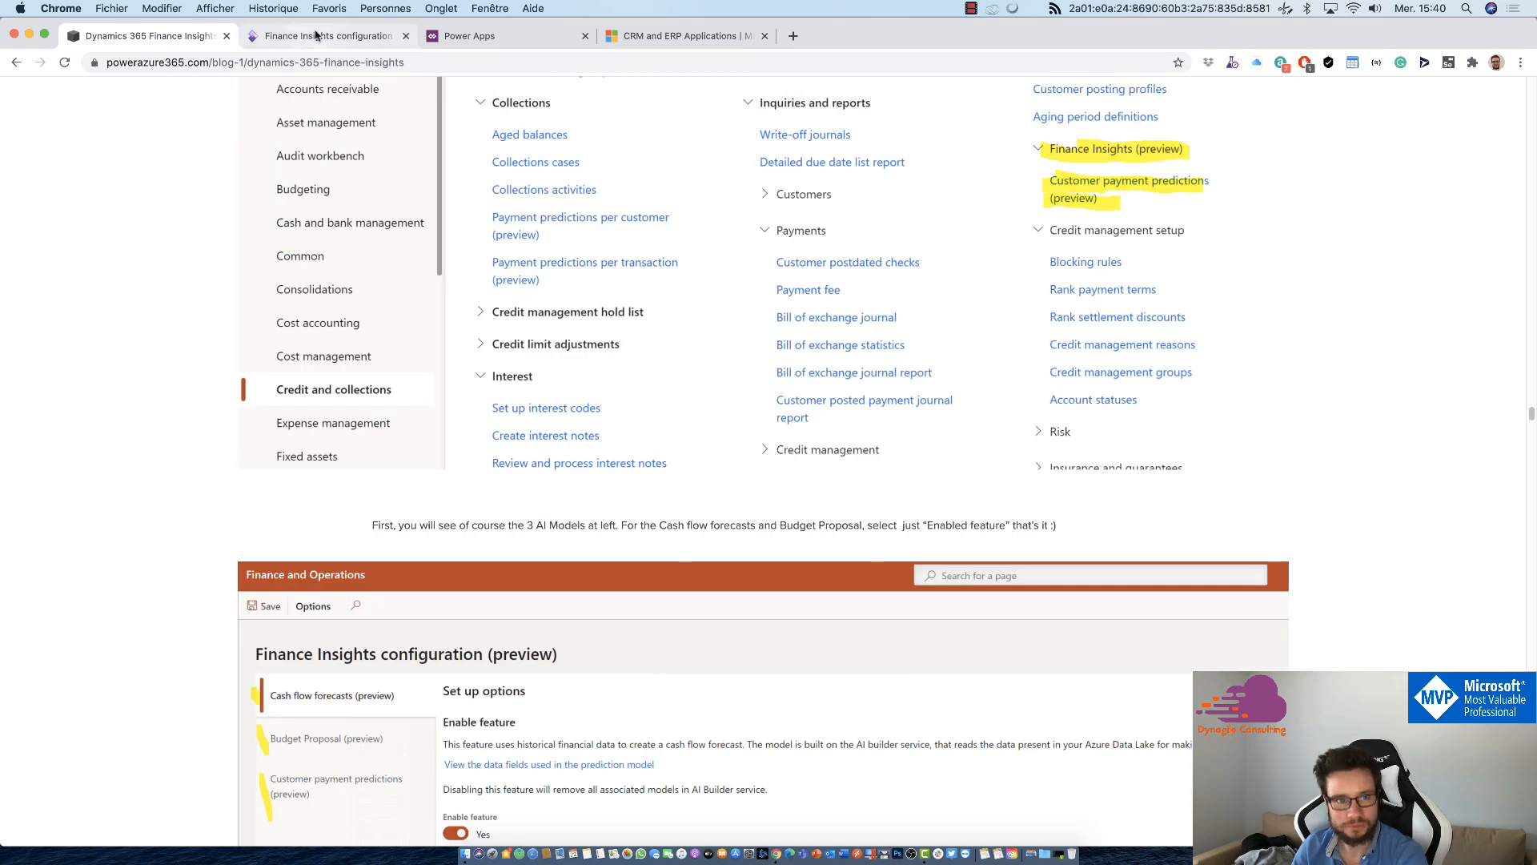
Step: Switch to the Finance Insights configuration in Finance and Operations and inspect the data fields and origins of the customer payment prediction model
{"action": "left_click", "coordinate": [317, 36]}
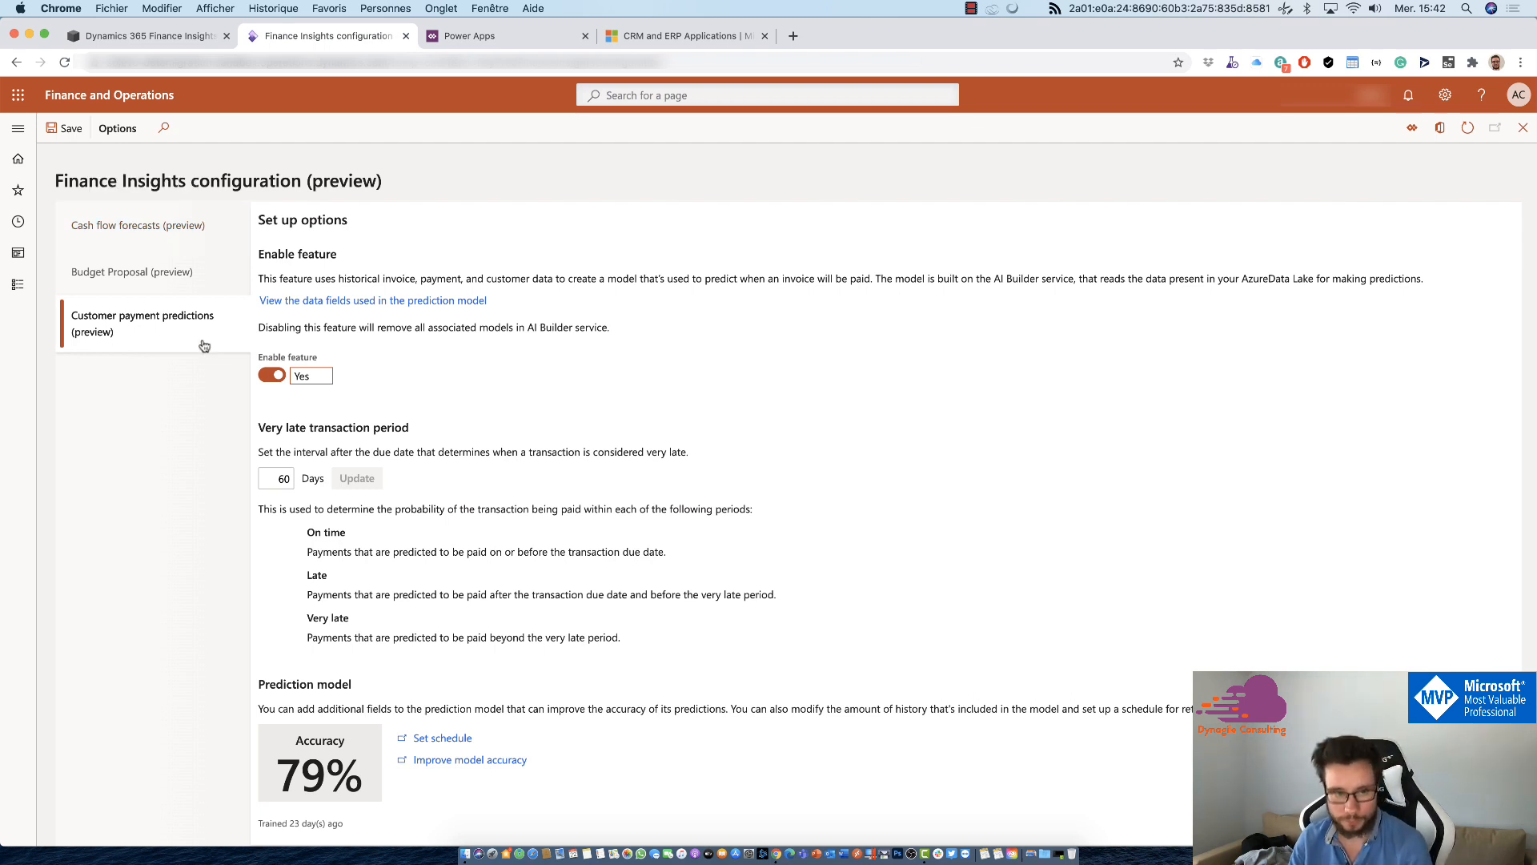
{"action": "left_click", "coordinate": [347, 305]}
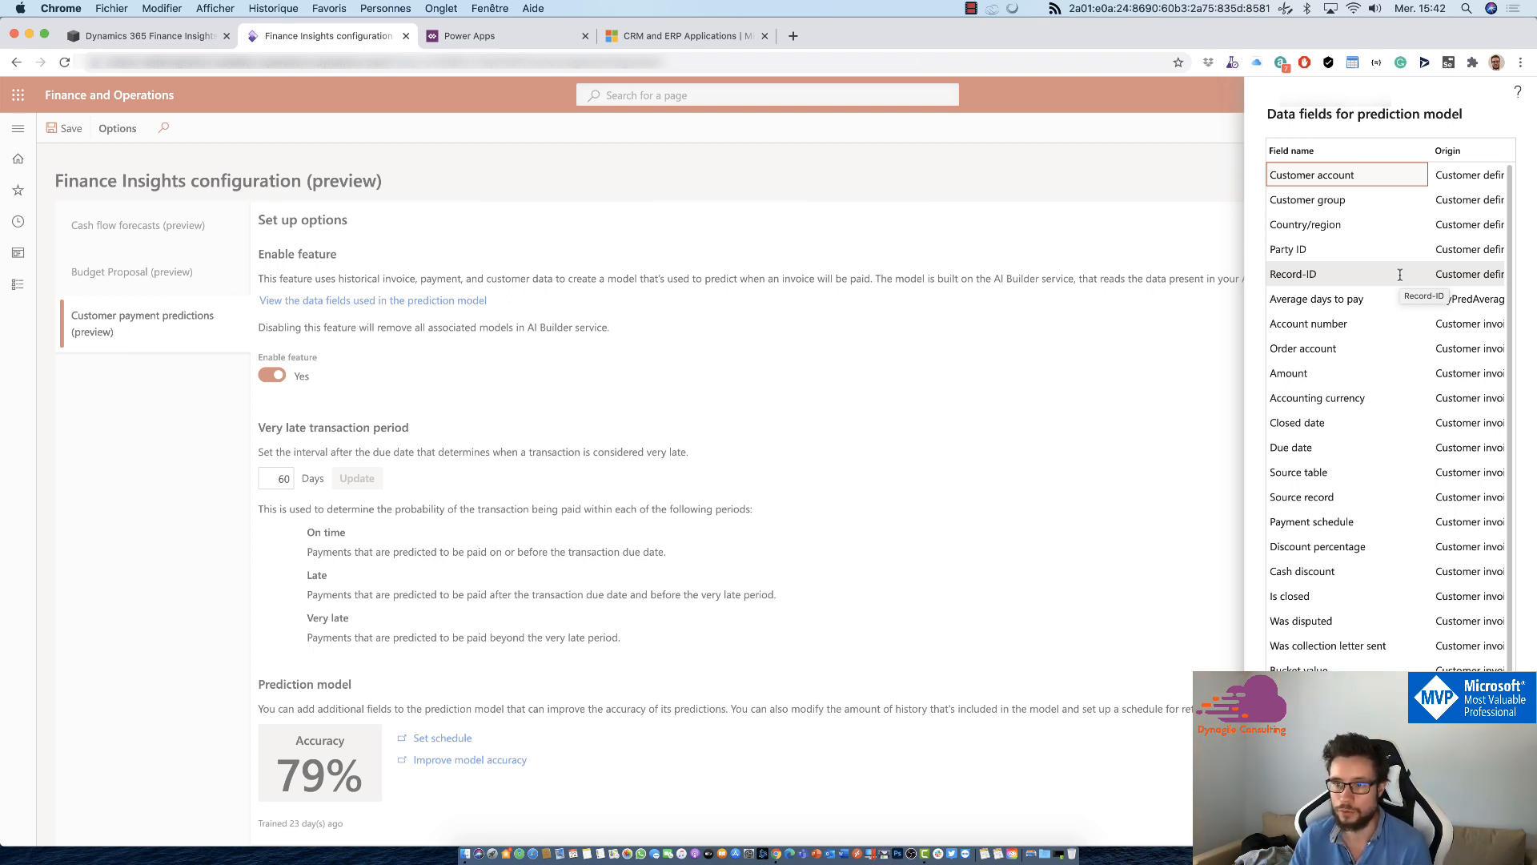
{"action": "scroll", "coordinate": [1388, 580], "scroll_direction": "right", "scroll_amount": 2}
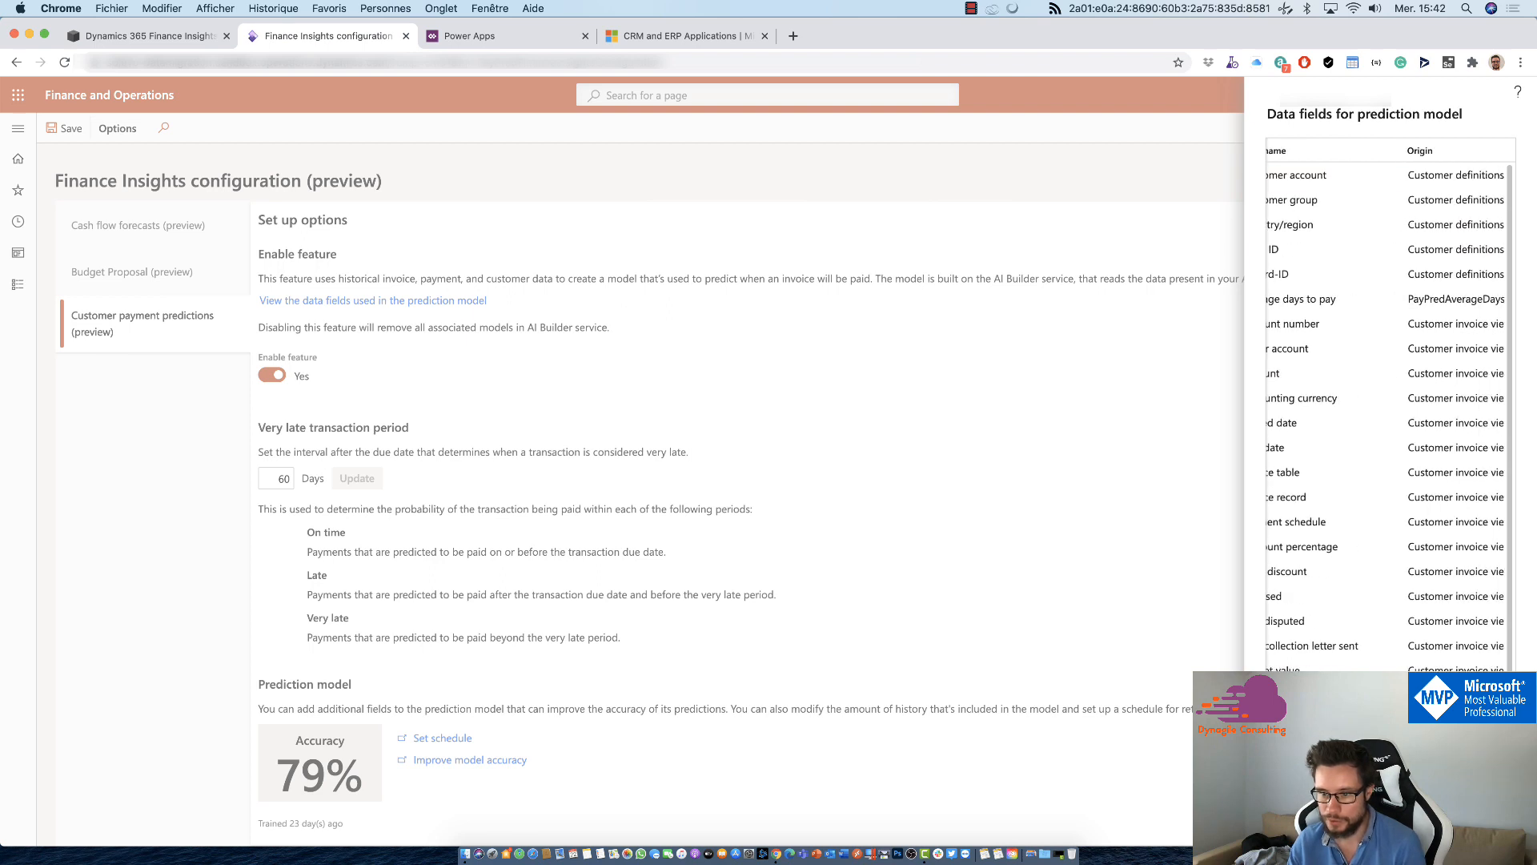
{"action": "scroll", "coordinate": [1389, 416], "scroll_direction": "right", "scroll_amount": 1}
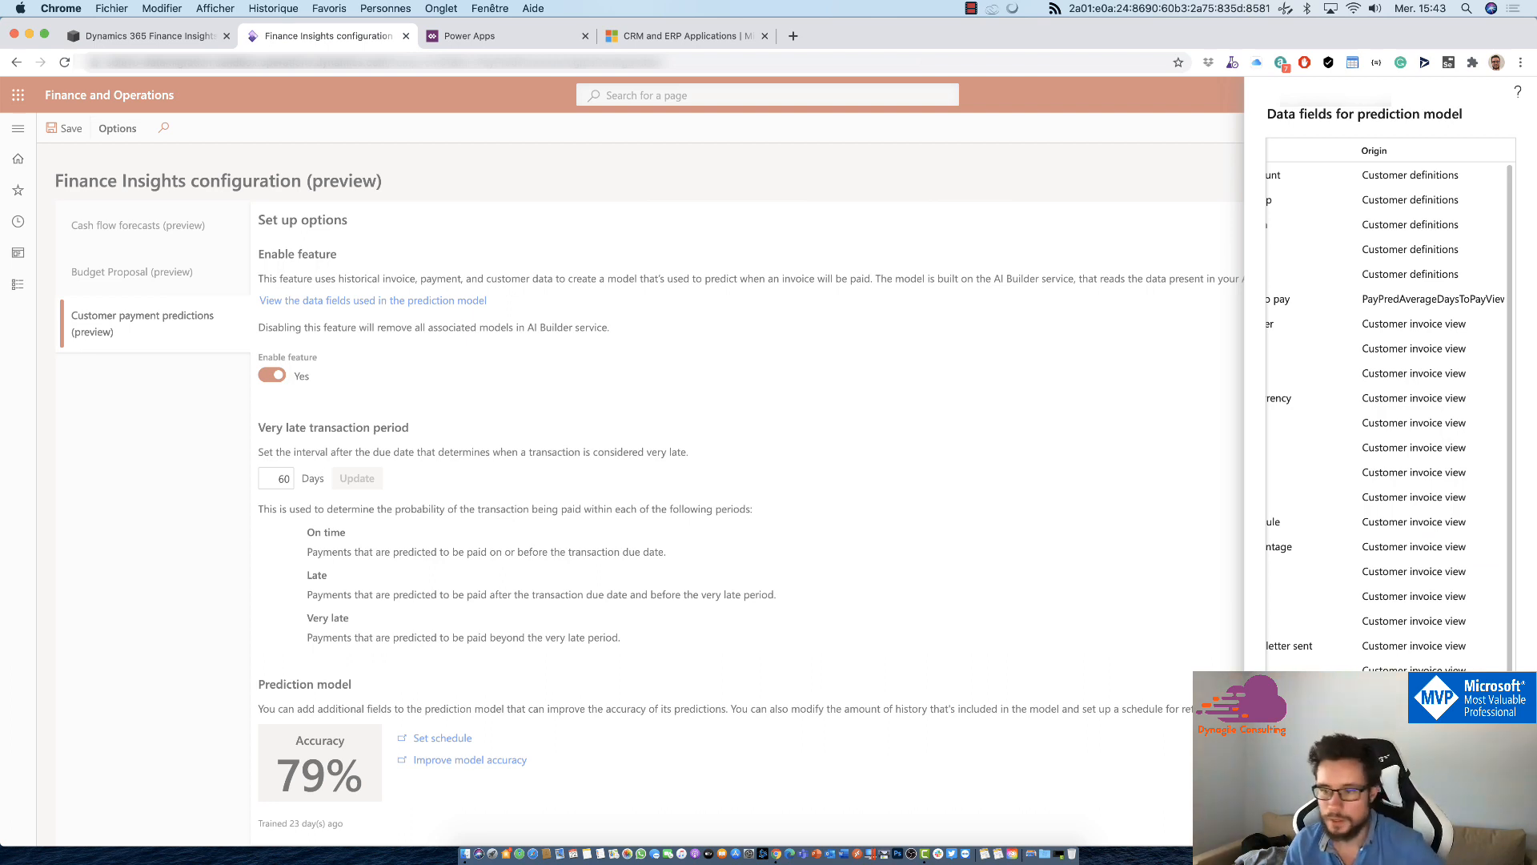
{"action": "scroll", "coordinate": [1386, 400], "scroll_direction": "left", "scroll_amount": 3}
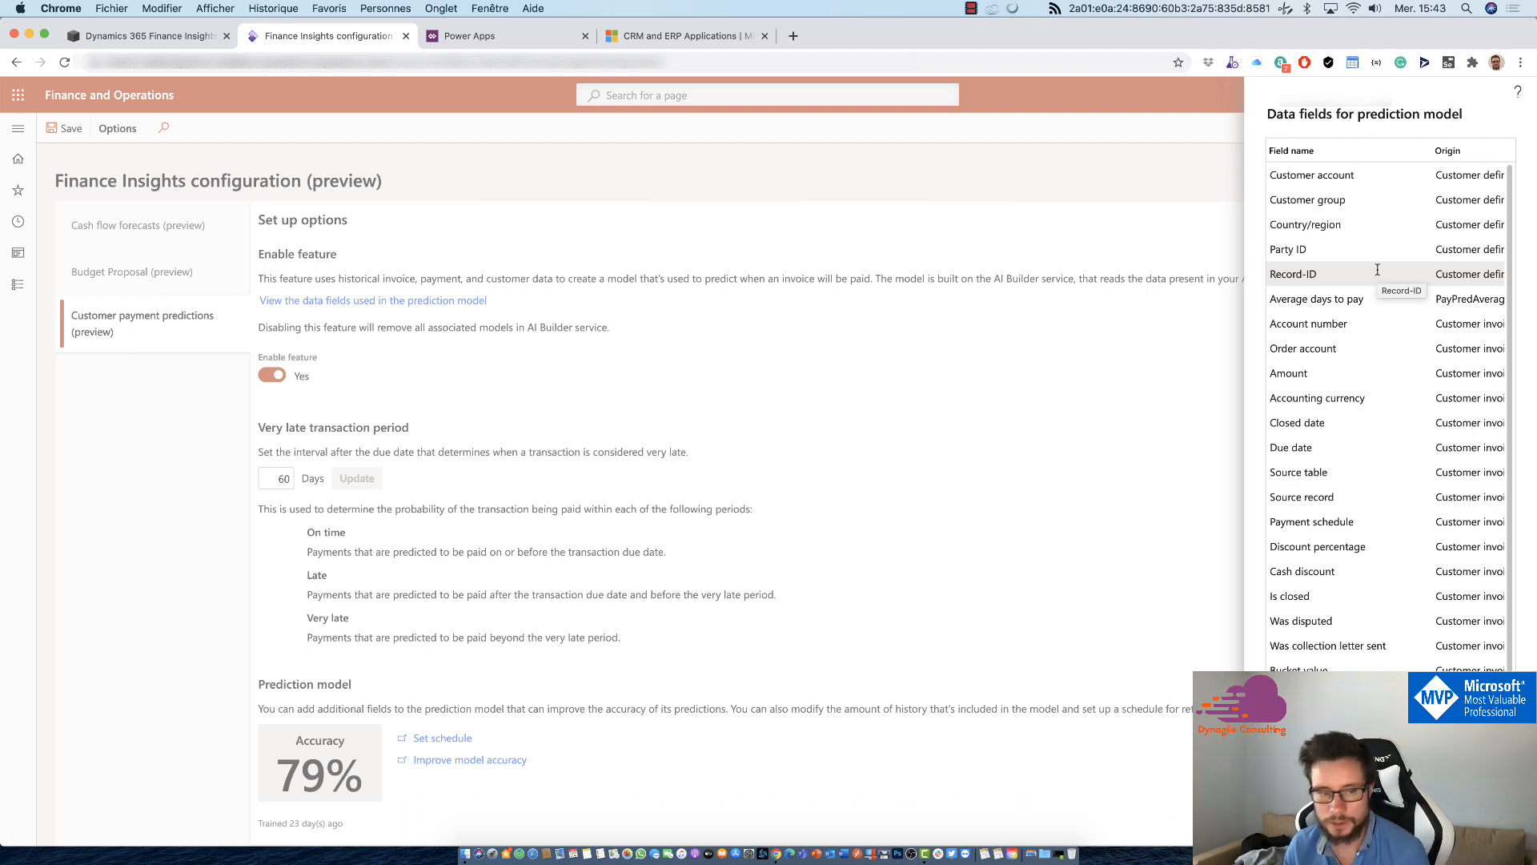
{"action": "scroll", "coordinate": [1364, 261], "scroll_direction": "down", "scroll_amount": 1}
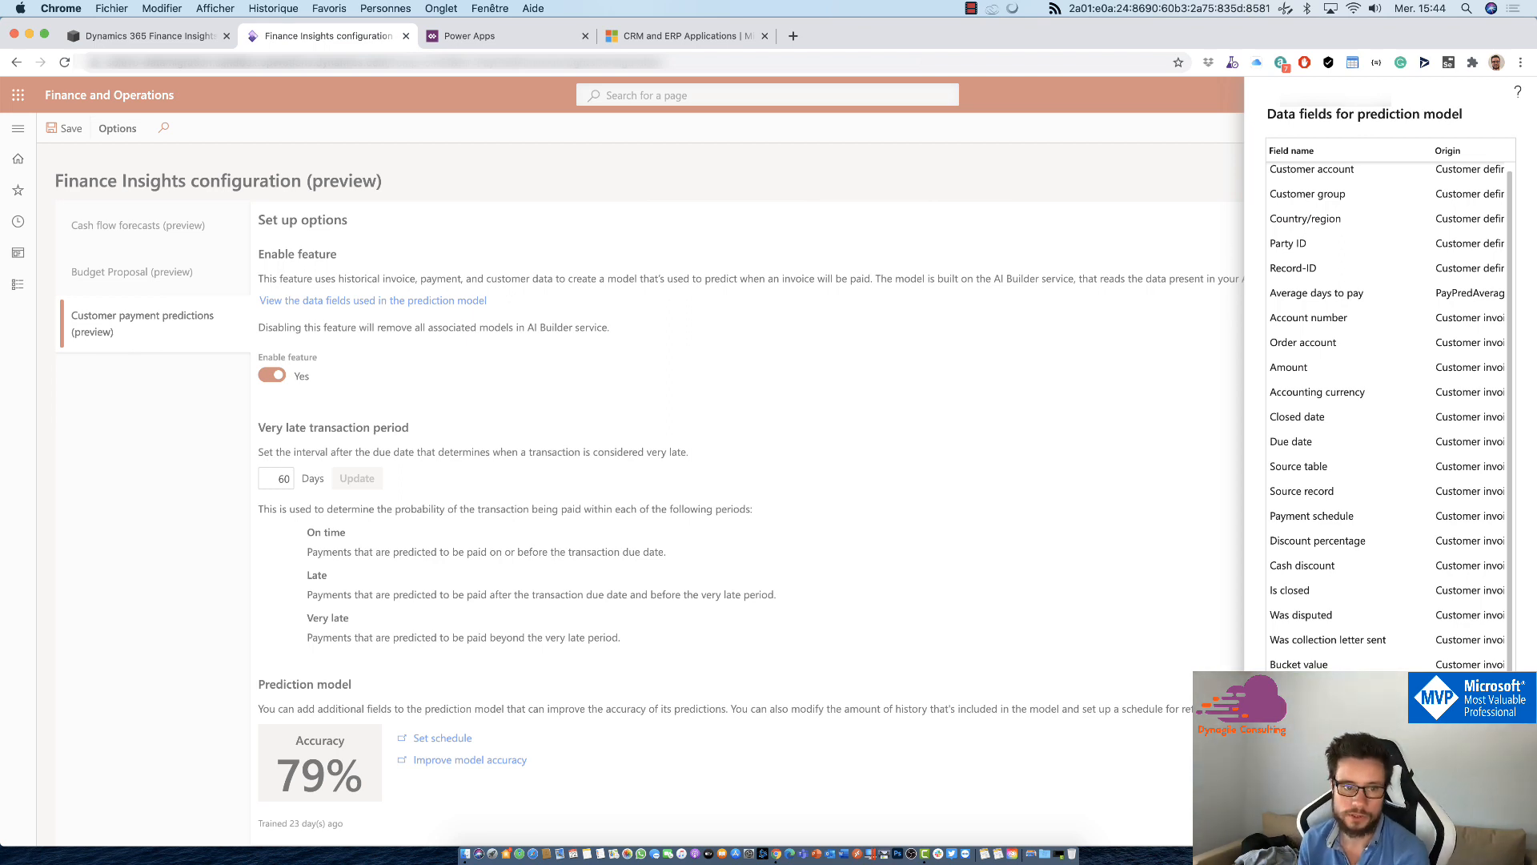
{"action": "key", "text": "Escape"}
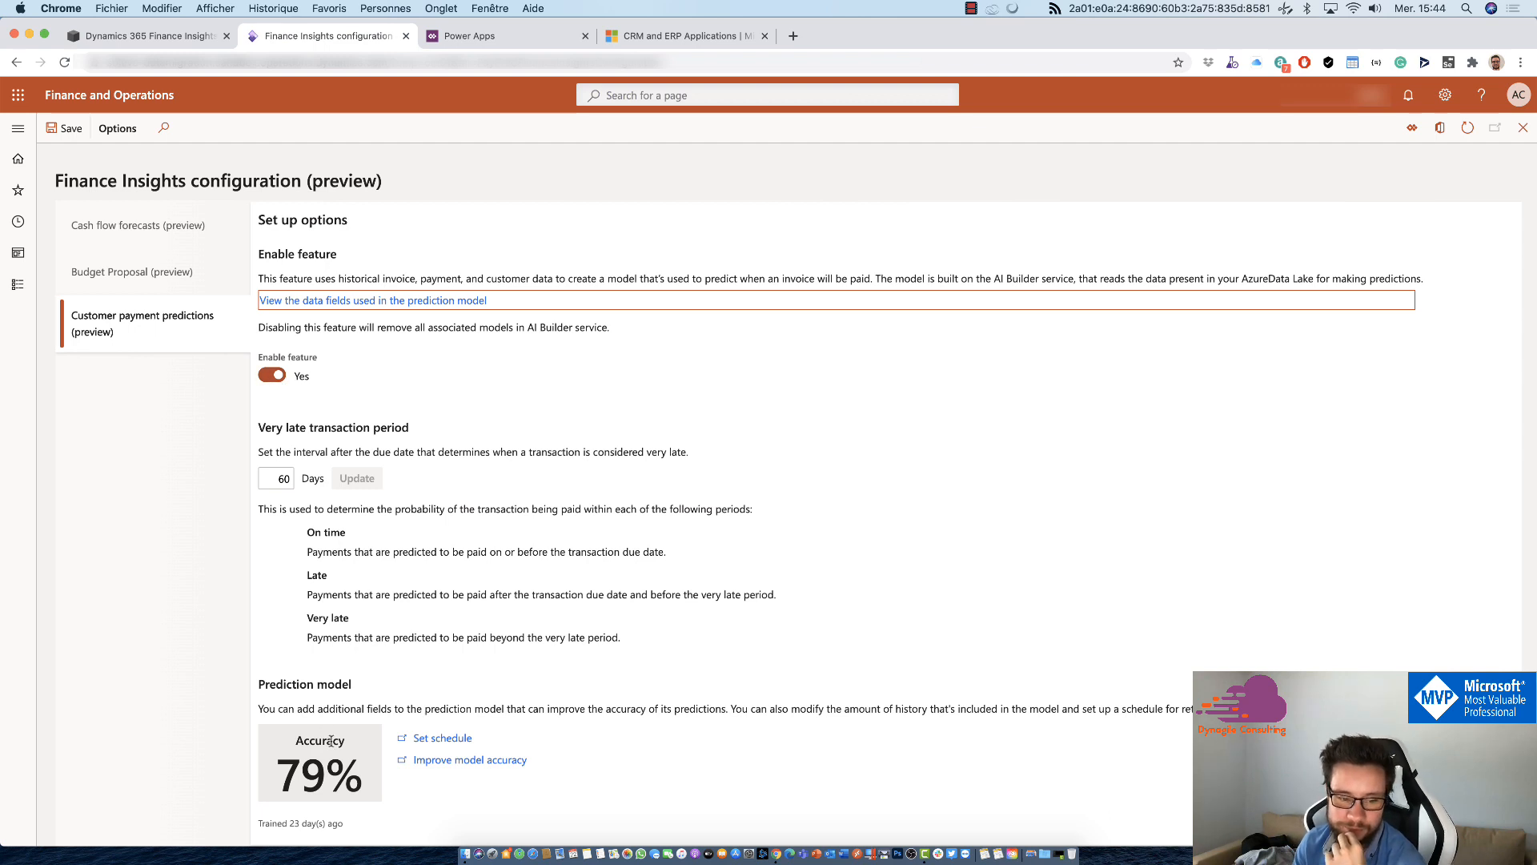
Step: Inspect the very late transaction period, in days, set for customer payment predictions
{"action": "left_click", "coordinate": [269, 476]}
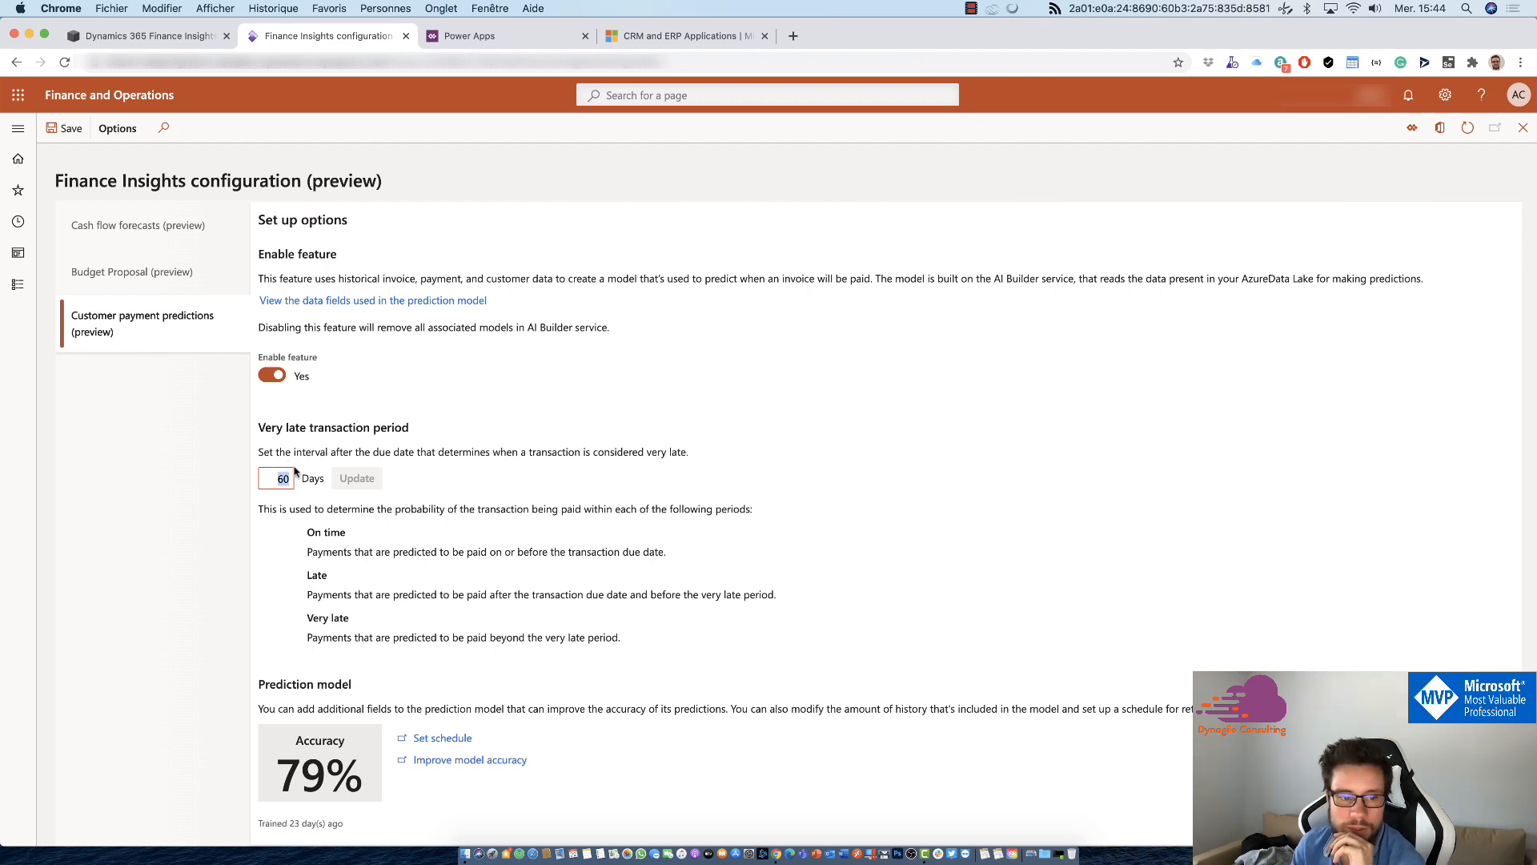
{"action": "left_click", "coordinate": [284, 473]}
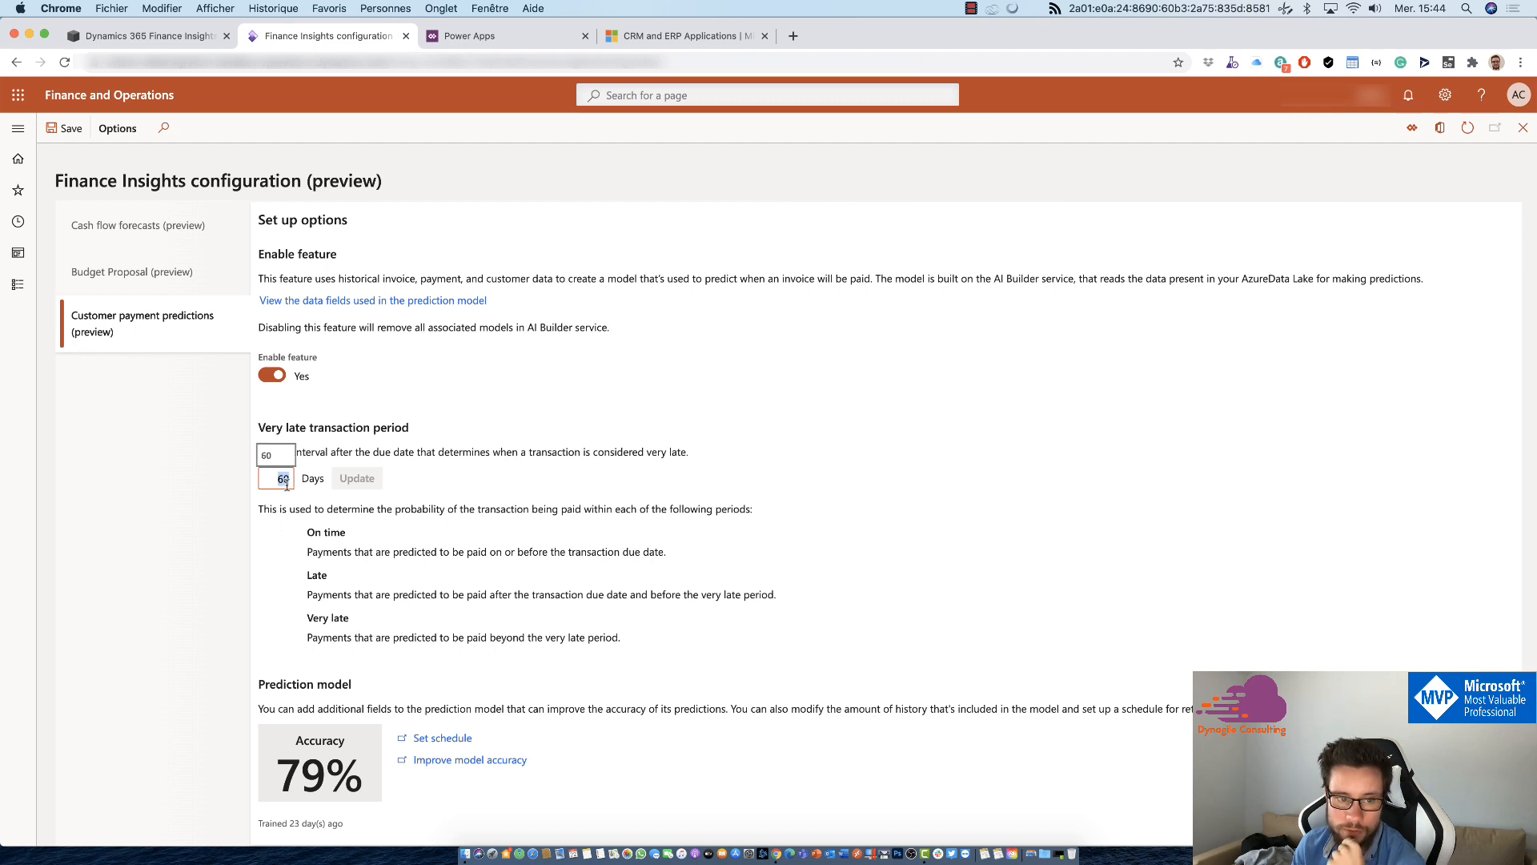
{"action": "left_click", "coordinate": [595, 458]}
{"action": "left_click", "coordinate": [283, 478]}
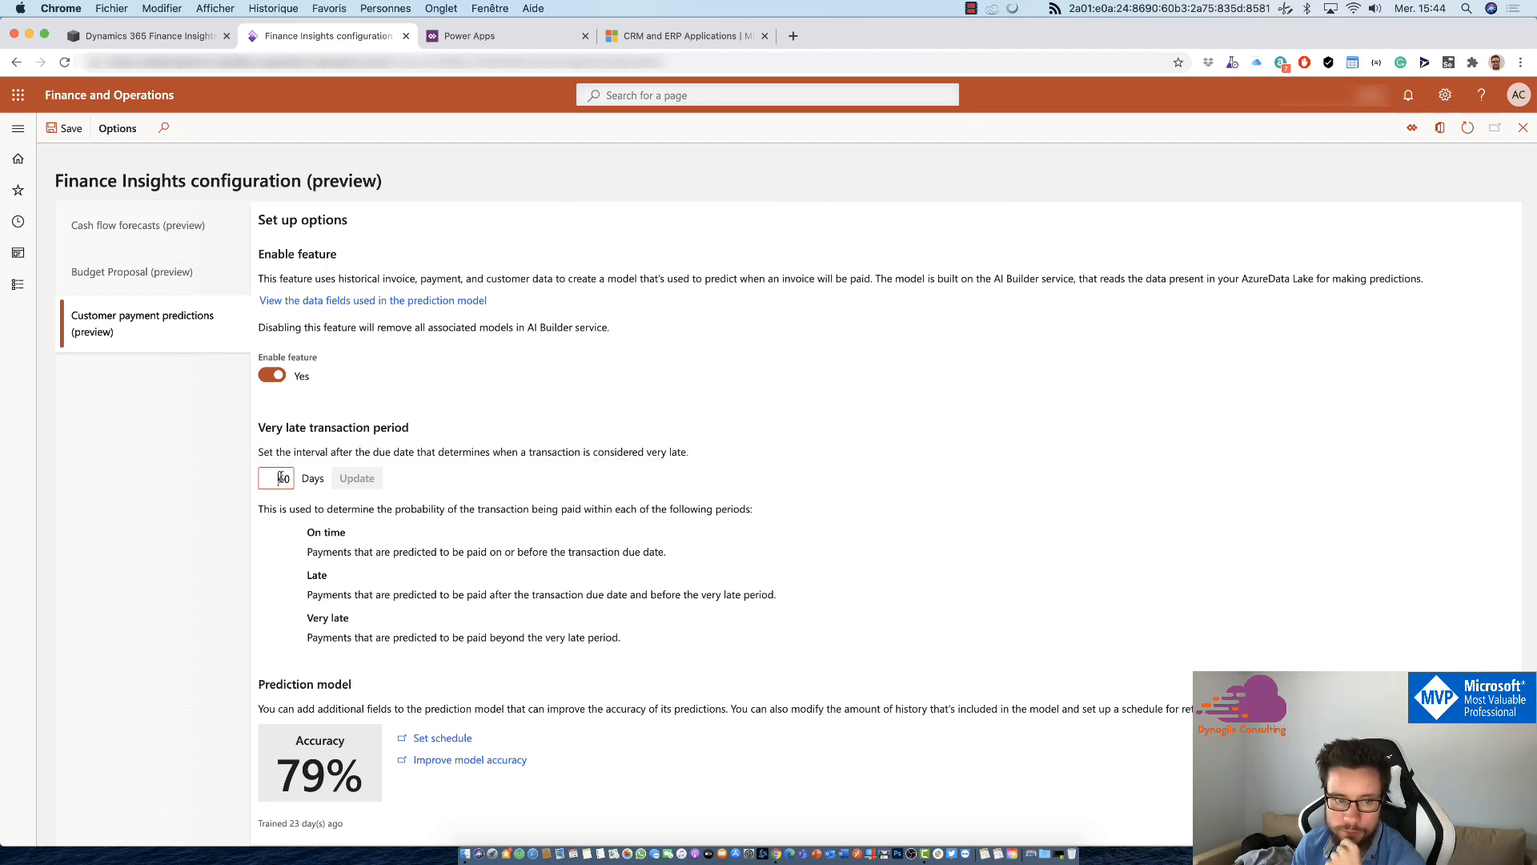
Step: Open the payment prediction model in AI Builder from the accuracy improvement link and examine its performance grades and accuracy score
{"action": "left_click", "coordinate": [509, 481]}
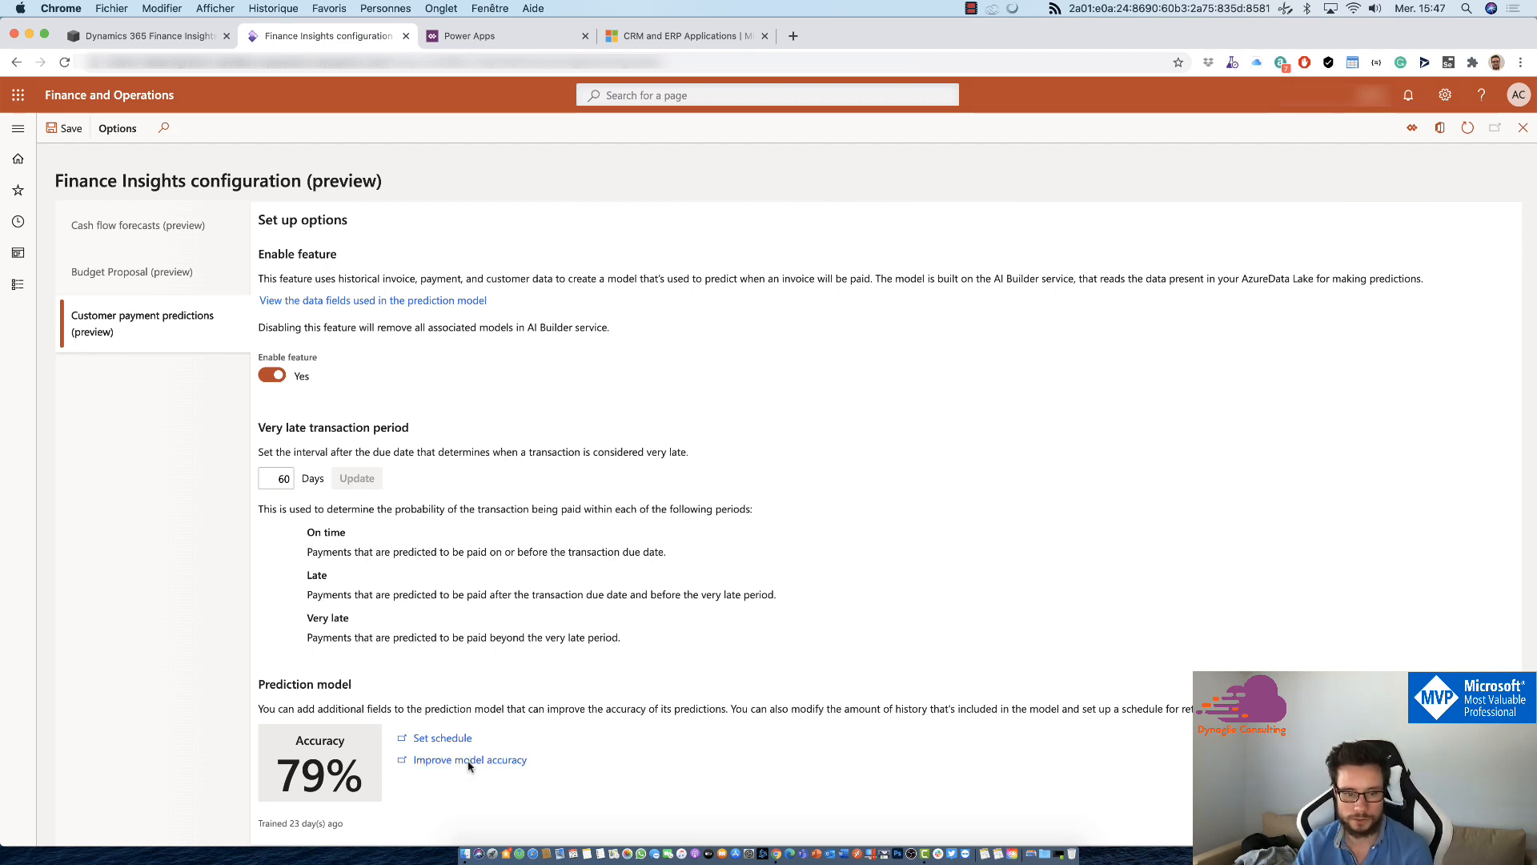
{"action": "left_click", "coordinate": [469, 761]}
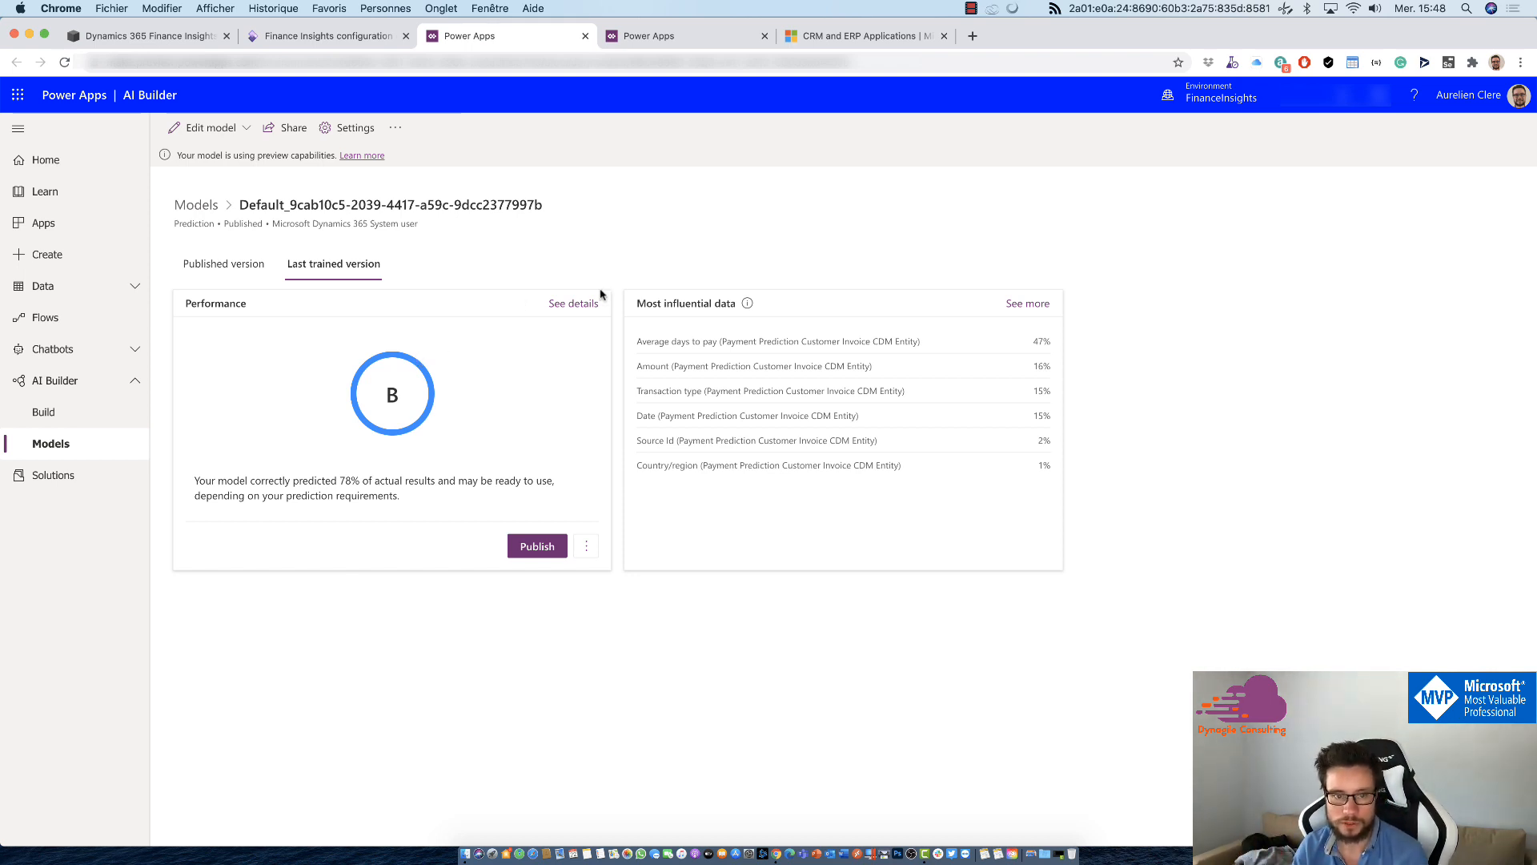
{"action": "left_click", "coordinate": [584, 302]}
{"action": "left_click", "coordinate": [1247, 319]}
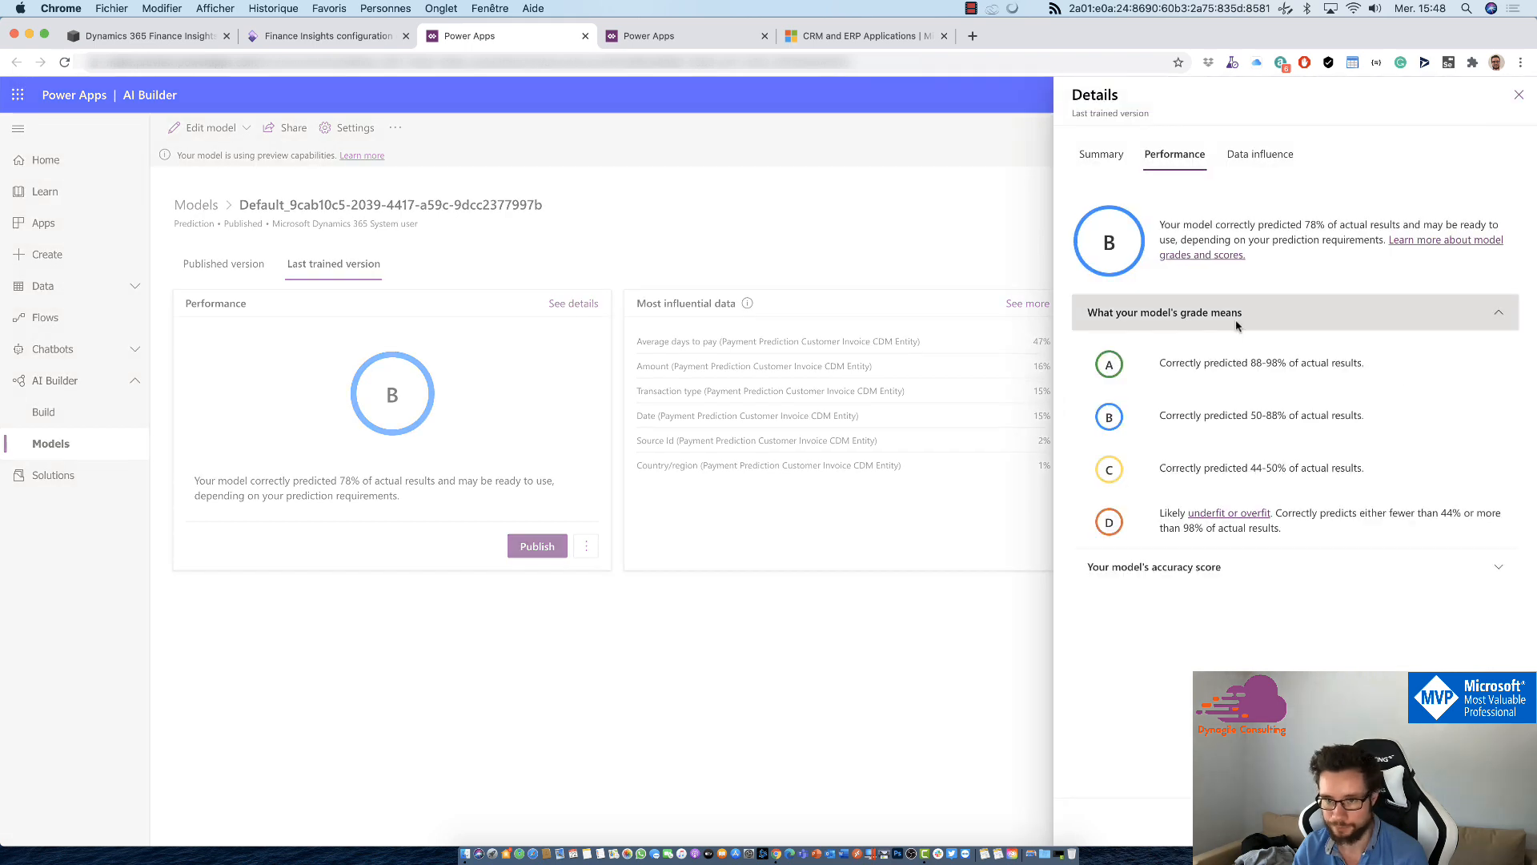
{"action": "left_click", "coordinate": [1169, 569]}
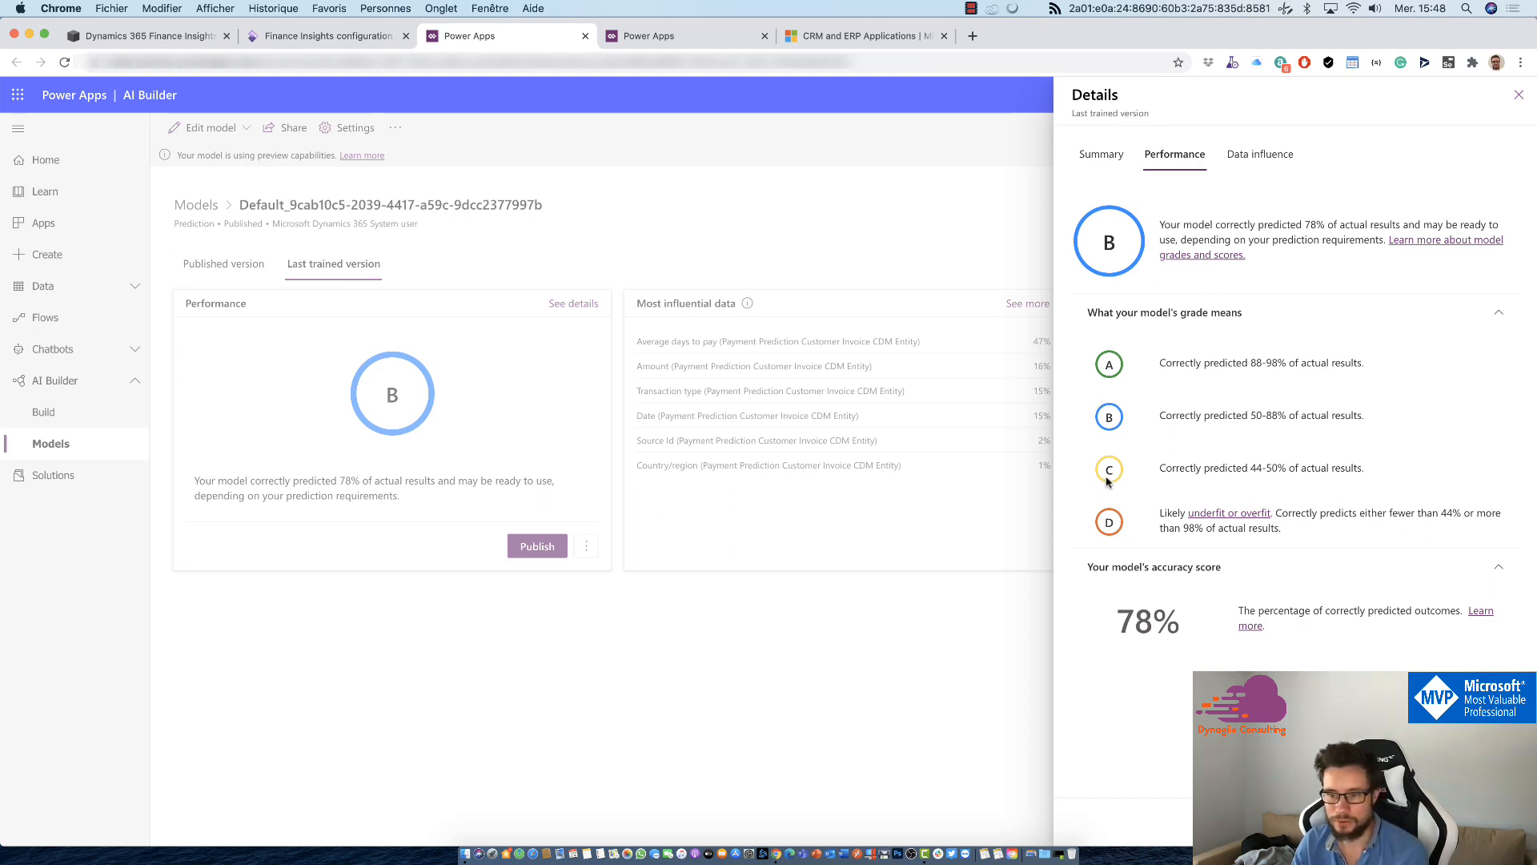
{"action": "left_click_drag", "start_coordinate": [1363, 468], "coordinate": [1254, 462]}
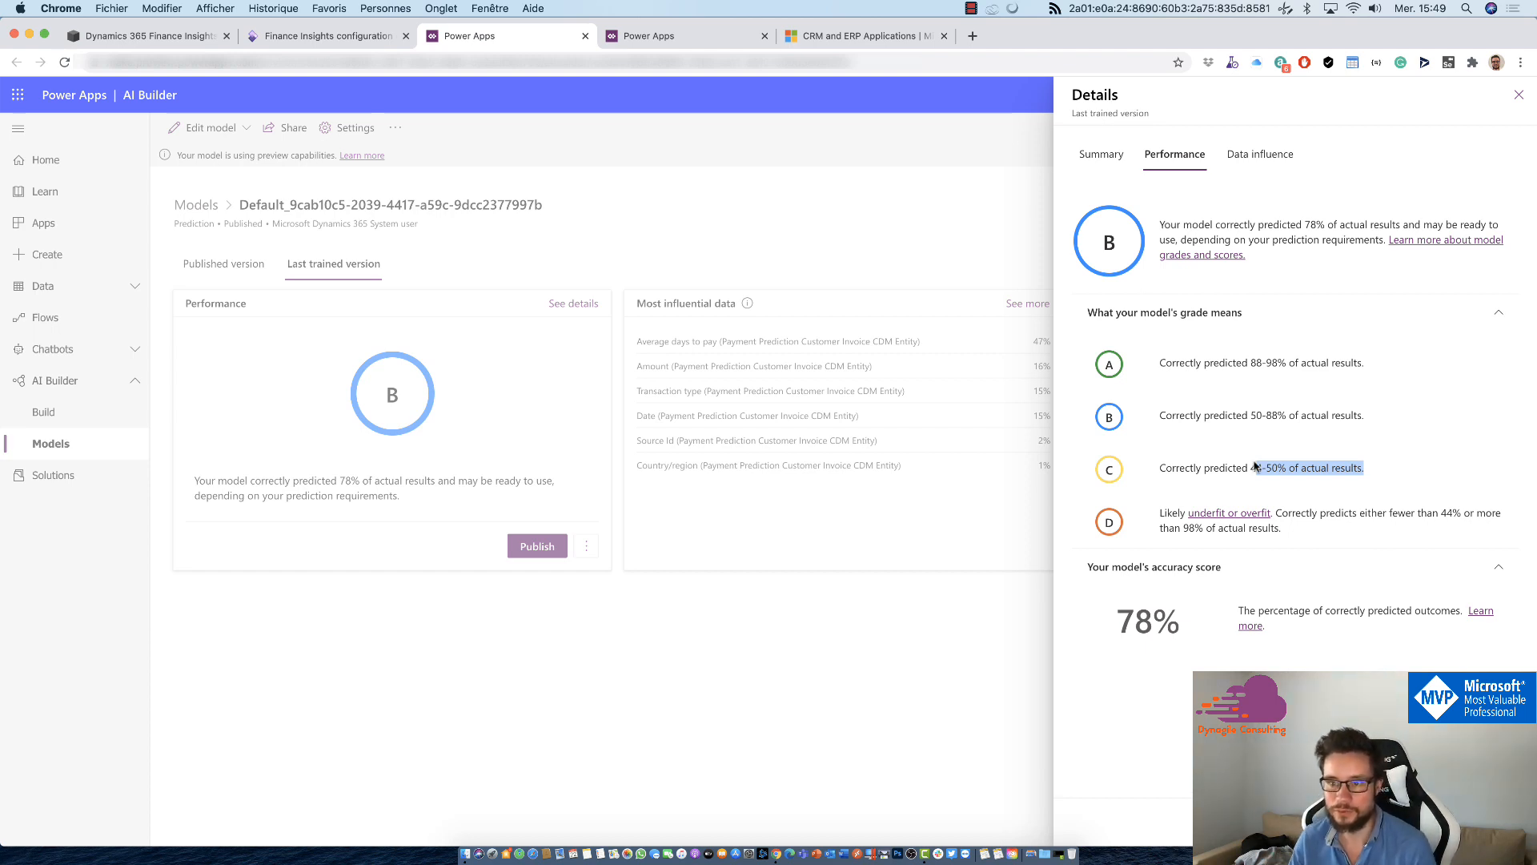
Step: Examine which fields influence the last trained version and glance at its summary, closing the details when done
{"action": "left_click", "coordinate": [1260, 154]}
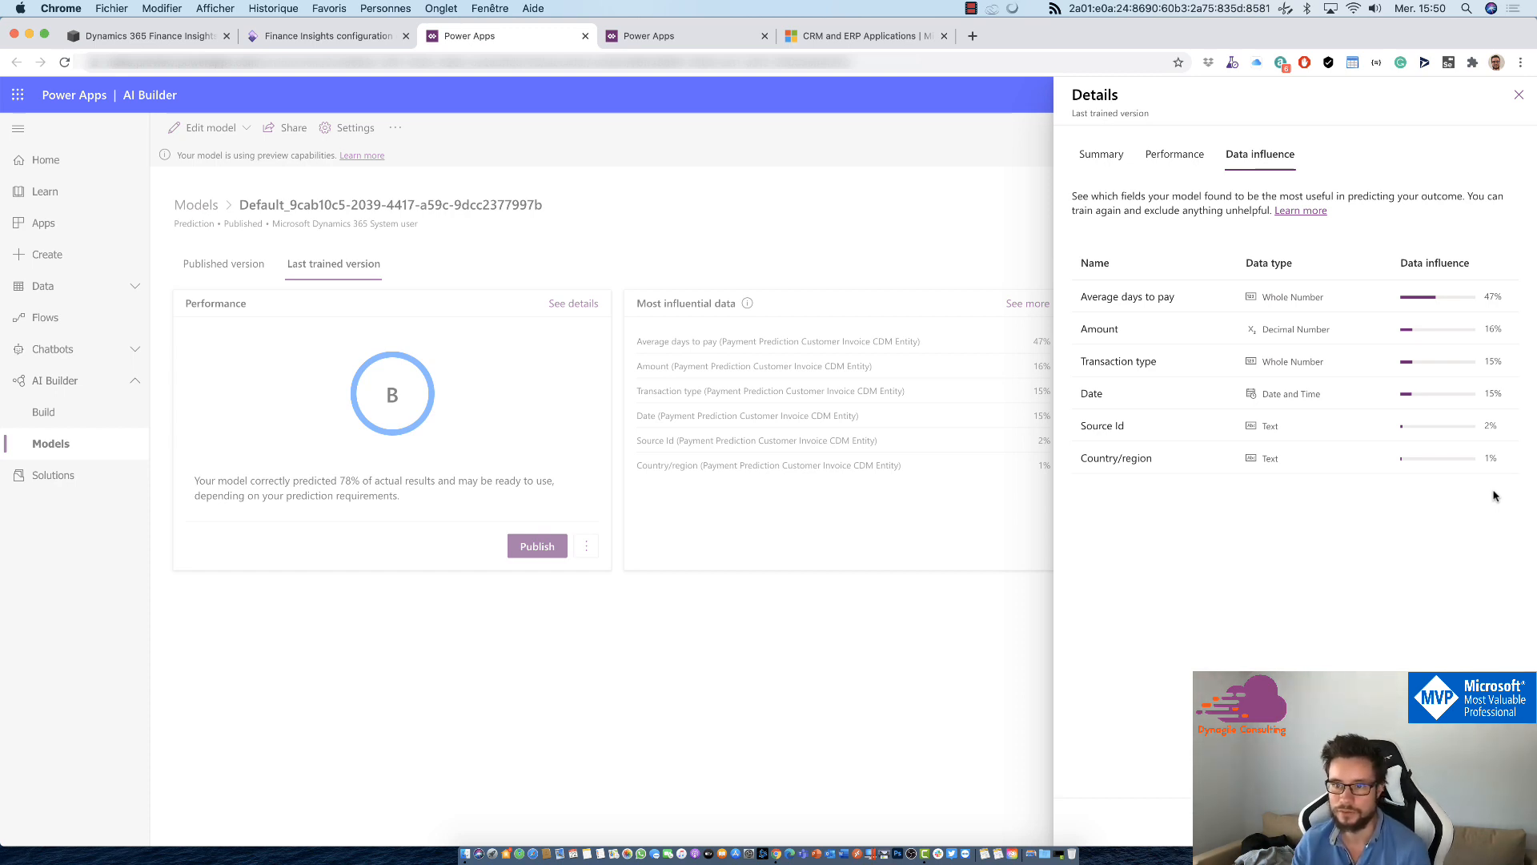
{"action": "left_click", "coordinate": [1097, 160]}
{"action": "left_click", "coordinate": [1281, 164]}
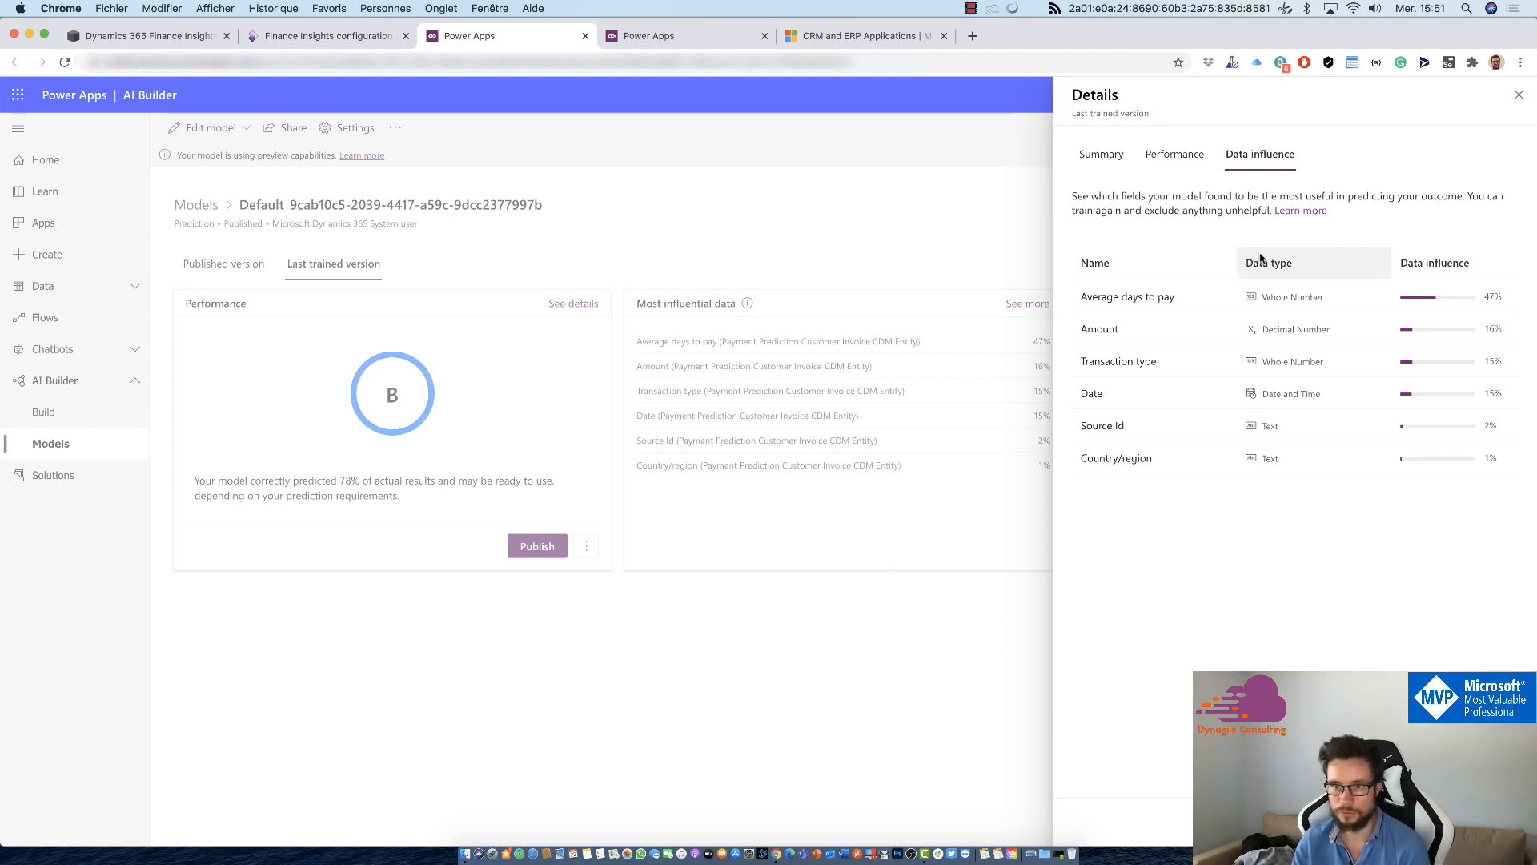
{"action": "left_click", "coordinate": [1045, 380]}
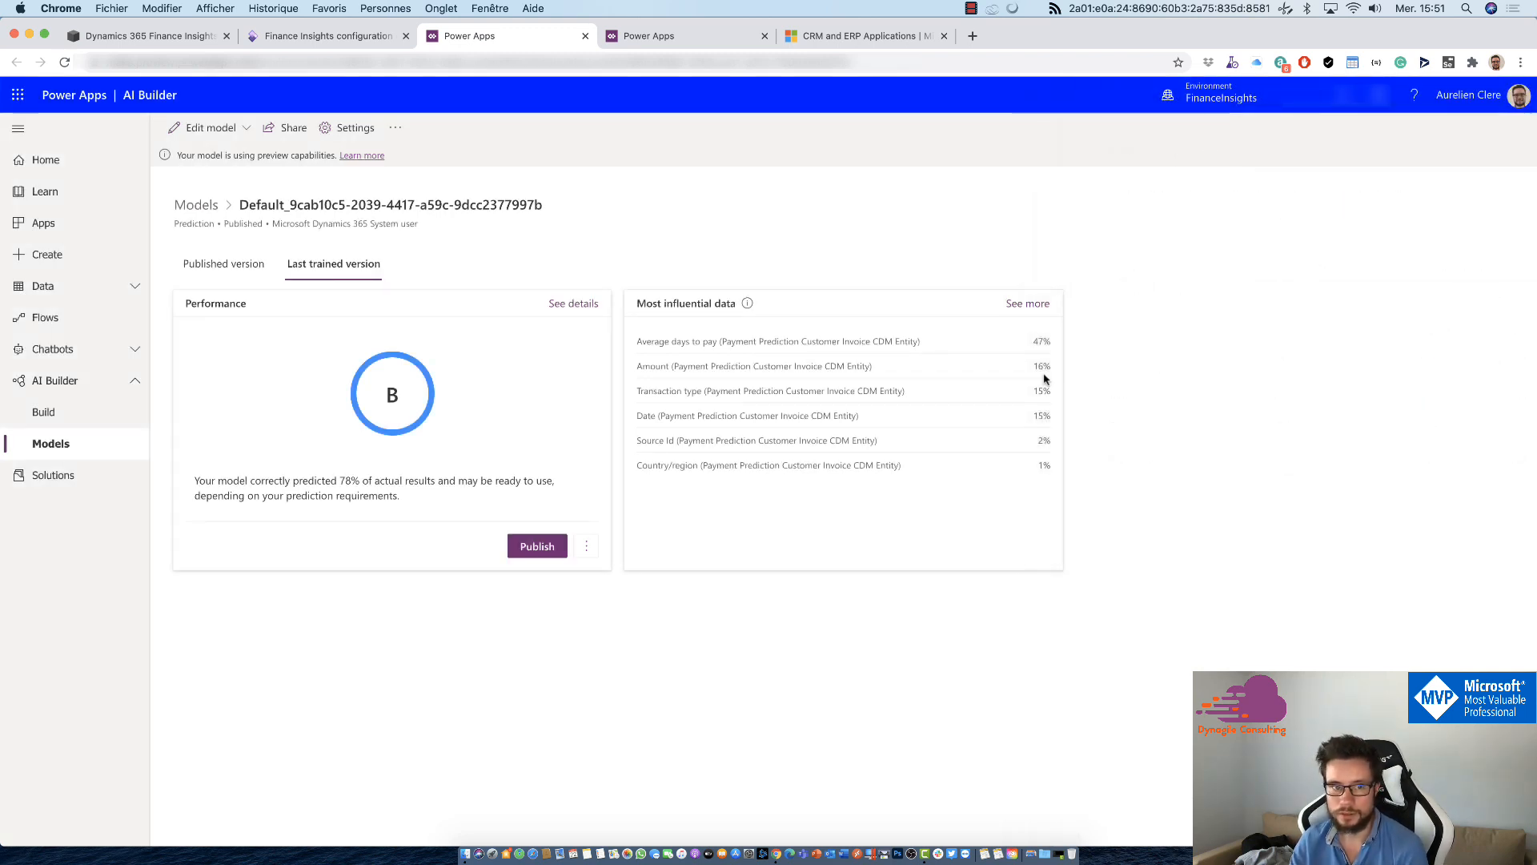
Step: Show the model's published version and inspect how regularly its database sync generates predictions
{"action": "left_click", "coordinate": [247, 279]}
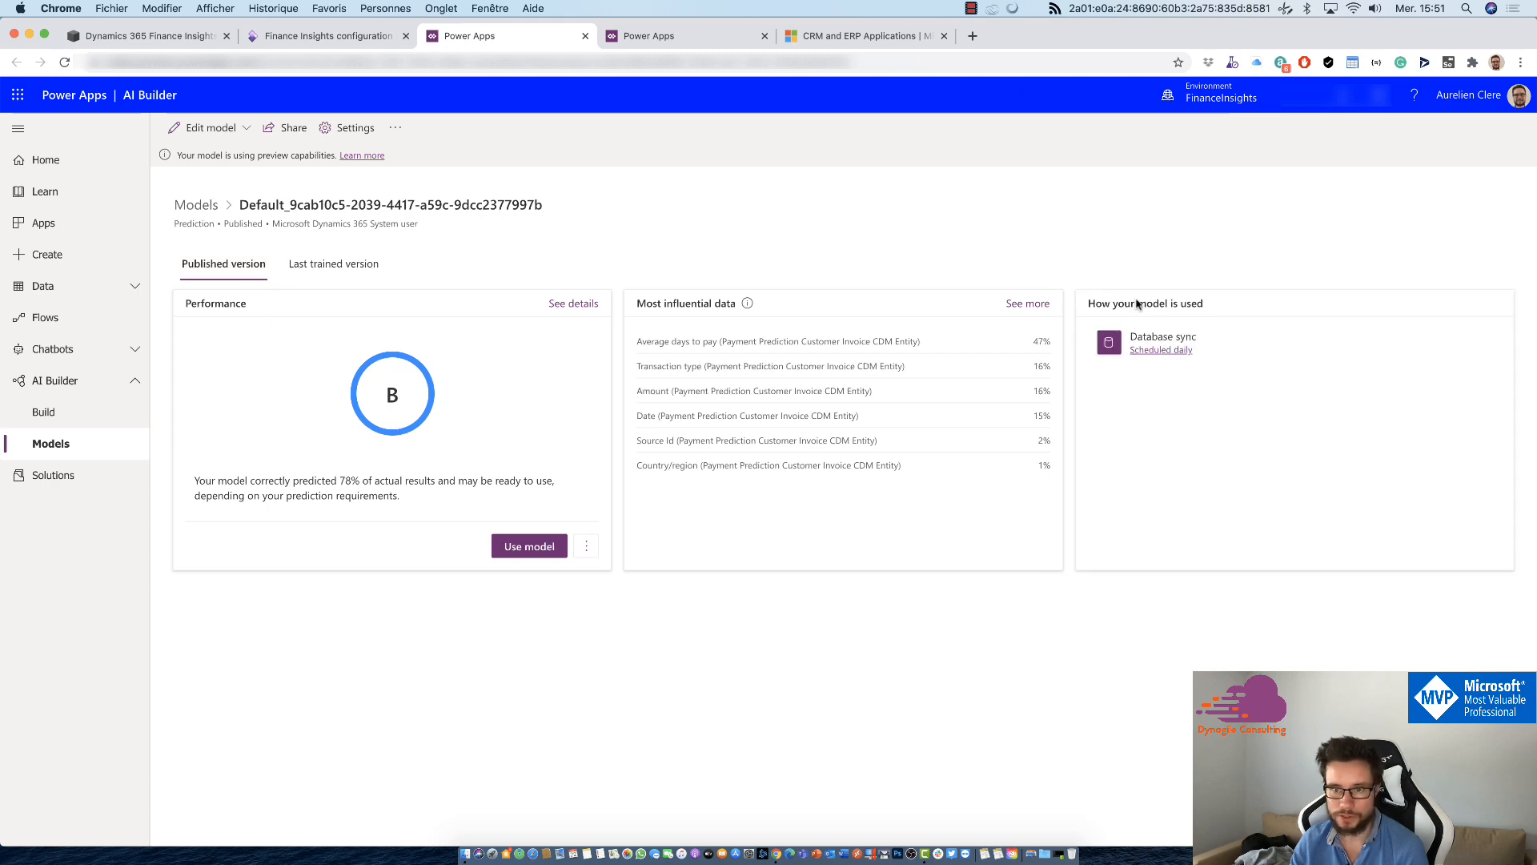
{"action": "left_click_drag", "start_coordinate": [1128, 334], "coordinate": [1204, 351]}
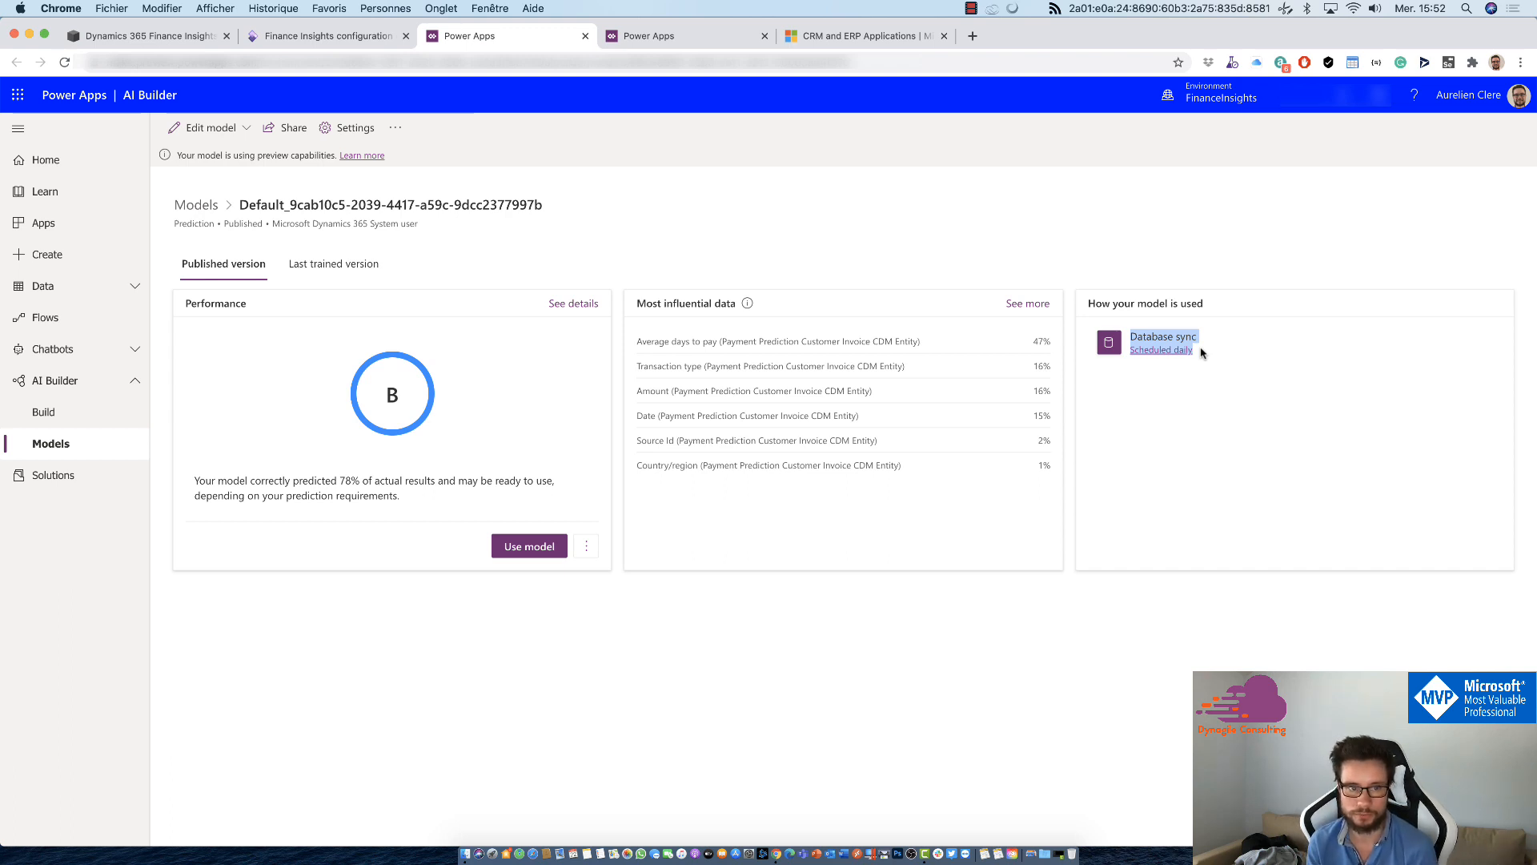
{"action": "left_click", "coordinate": [1176, 350]}
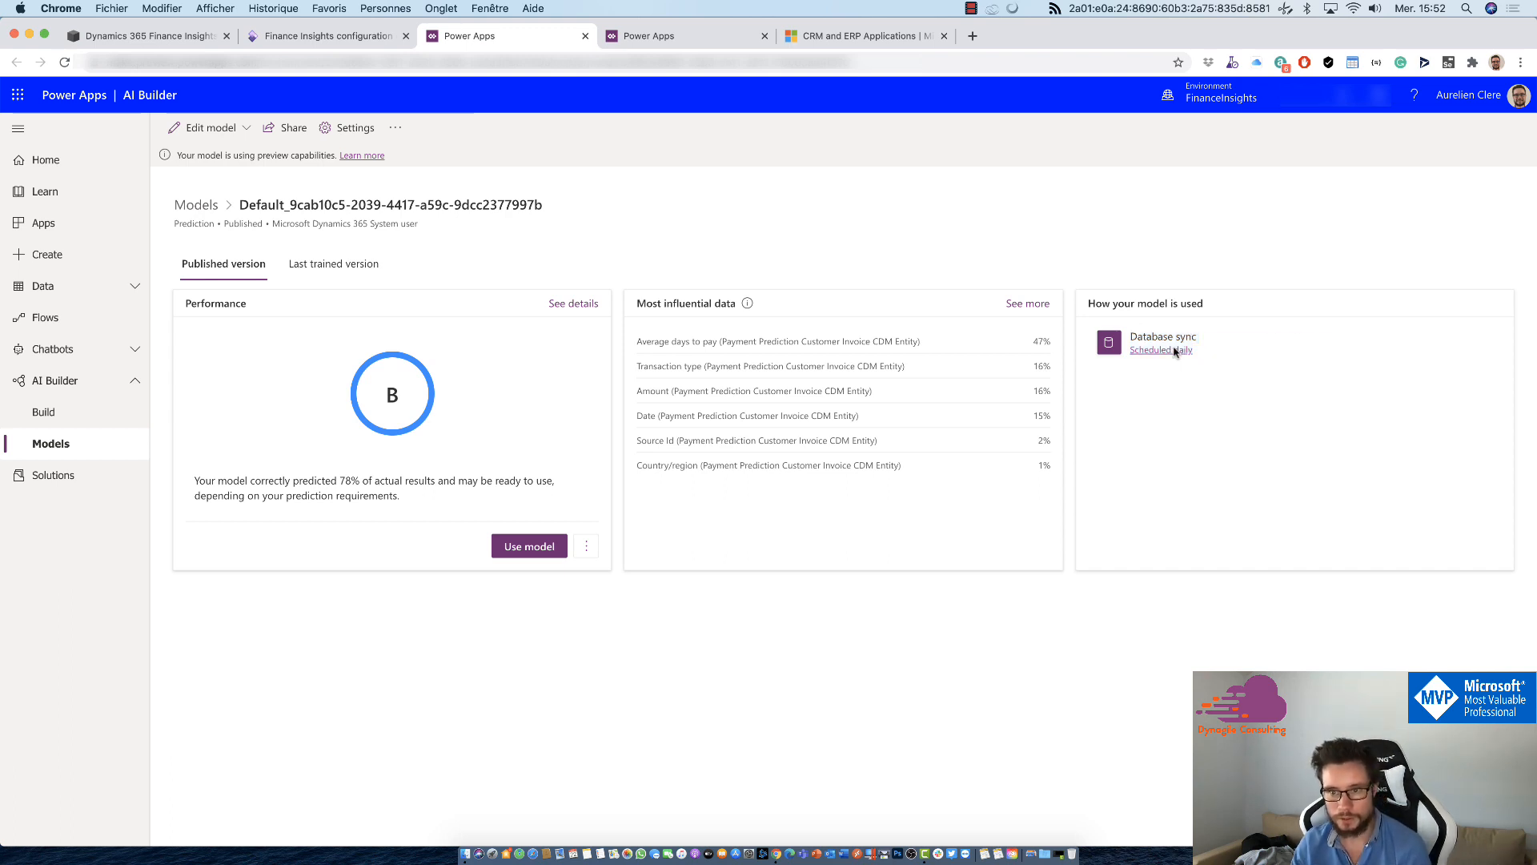
{"action": "left_click_drag", "start_coordinate": [1086, 185], "coordinate": [1160, 197]}
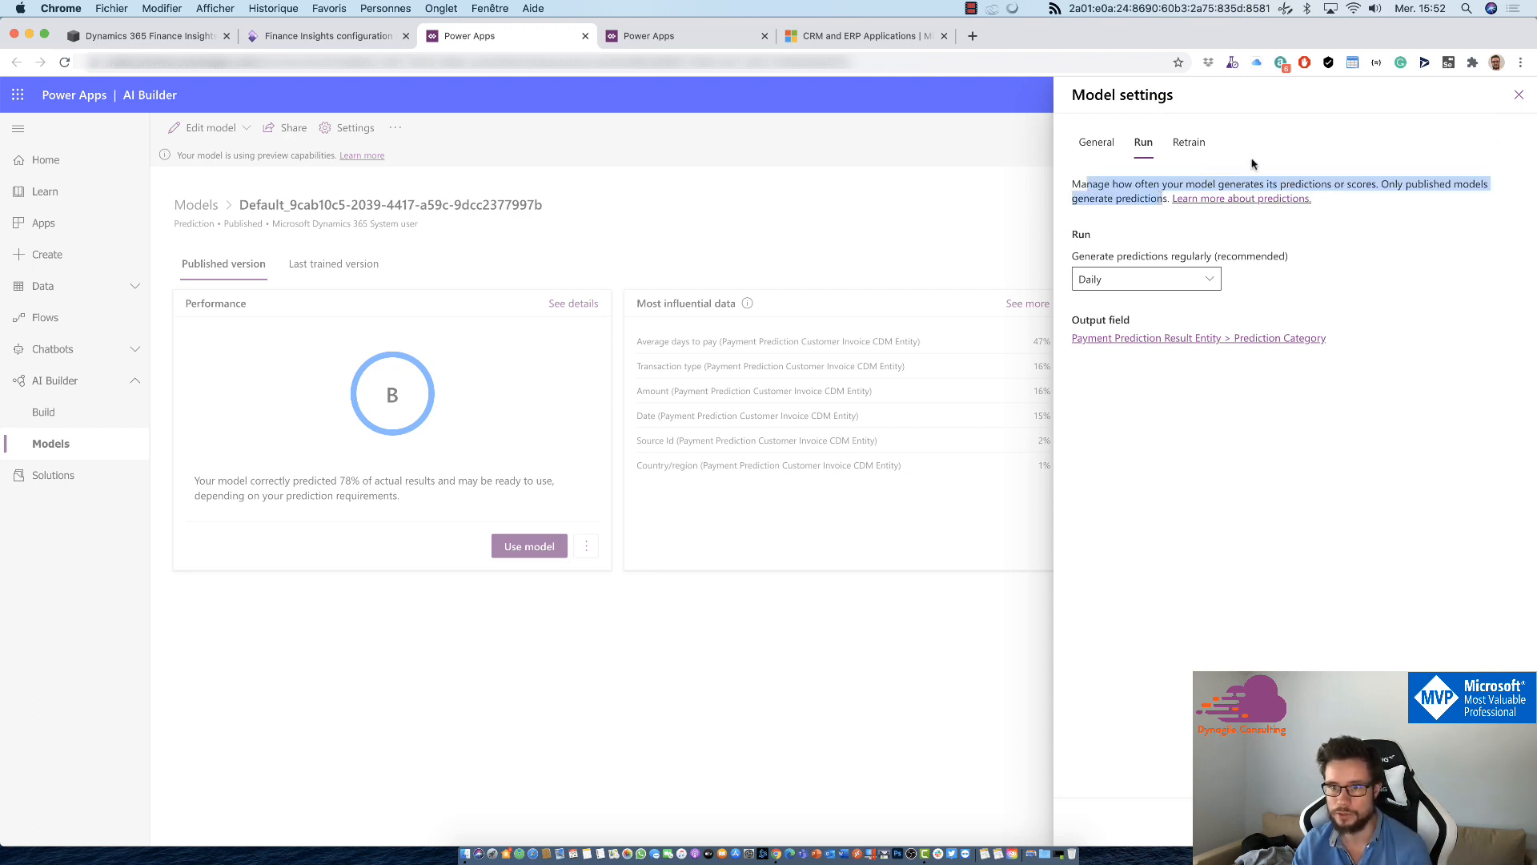
Step: Inspect the model's retraining frequency options and close the model settings without saving
{"action": "left_click", "coordinate": [1190, 145]}
{"action": "left_click", "coordinate": [1151, 160]}
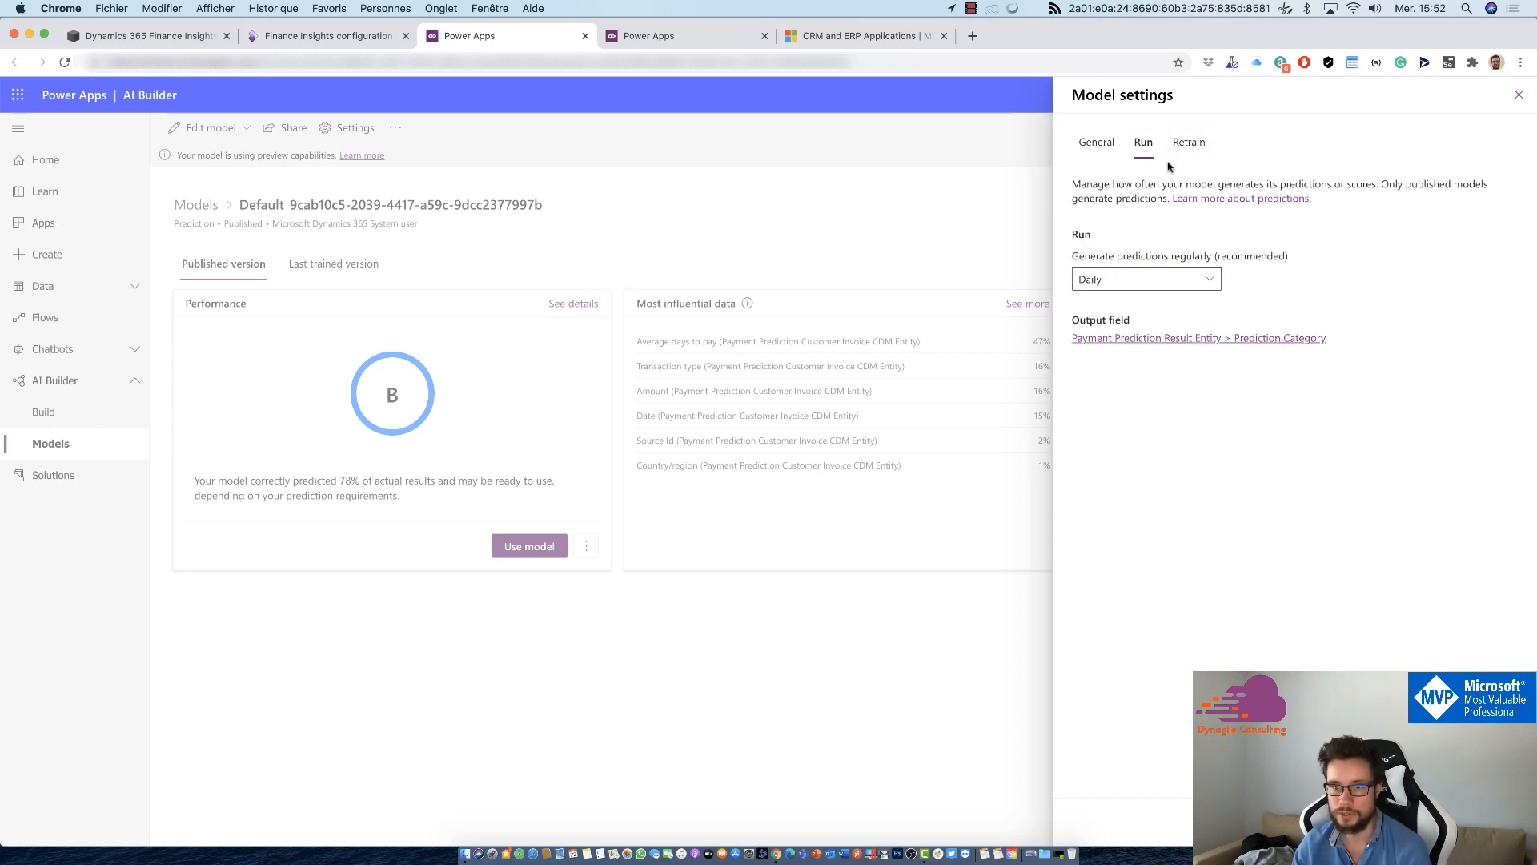
{"action": "left_click", "coordinate": [1189, 144]}
{"action": "left_click", "coordinate": [1092, 313]}
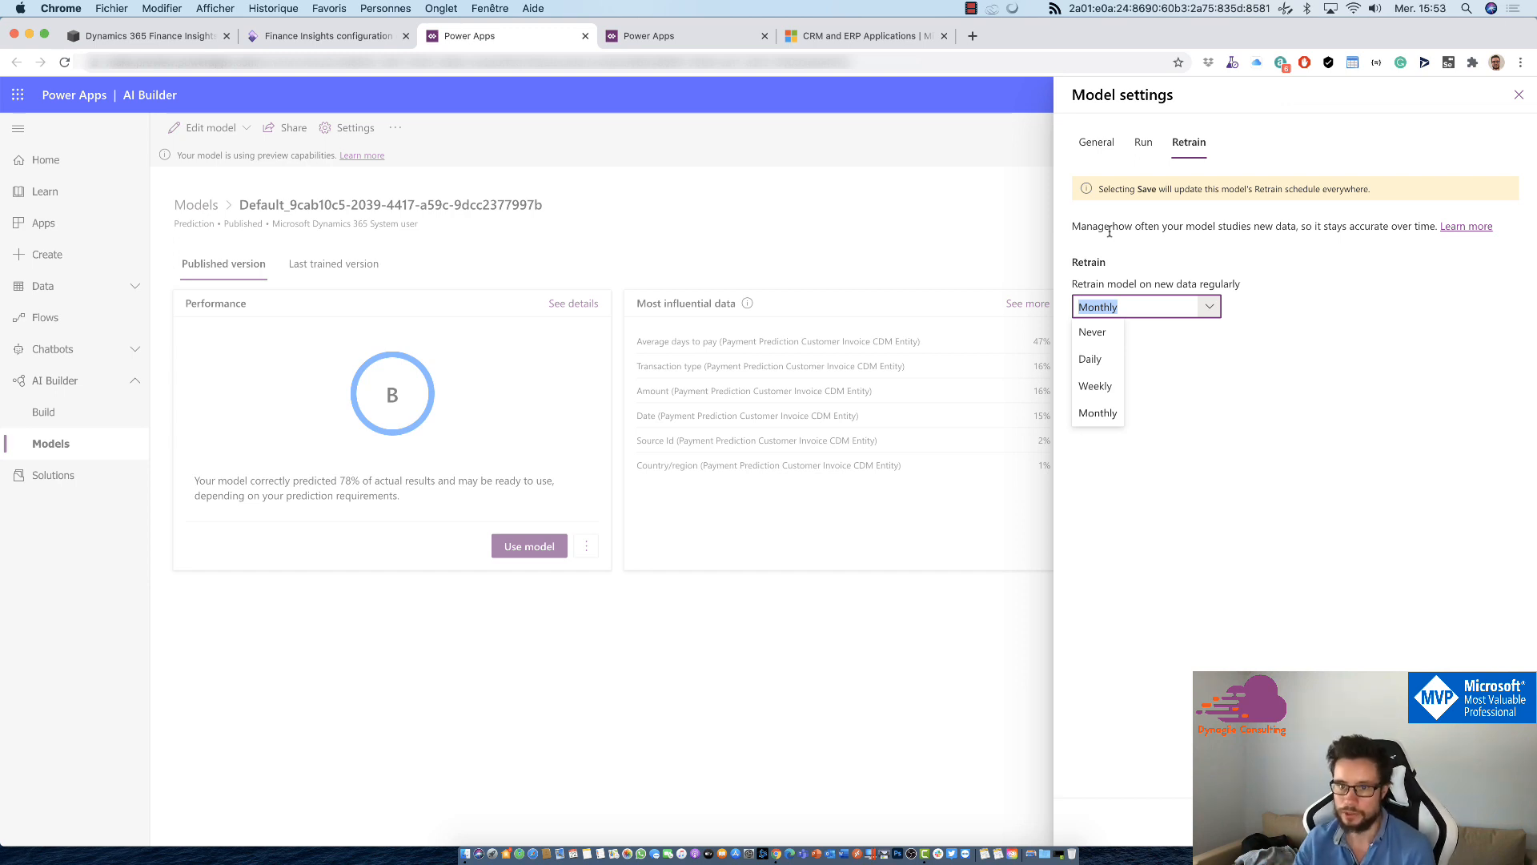
{"action": "left_click", "coordinate": [1287, 441]}
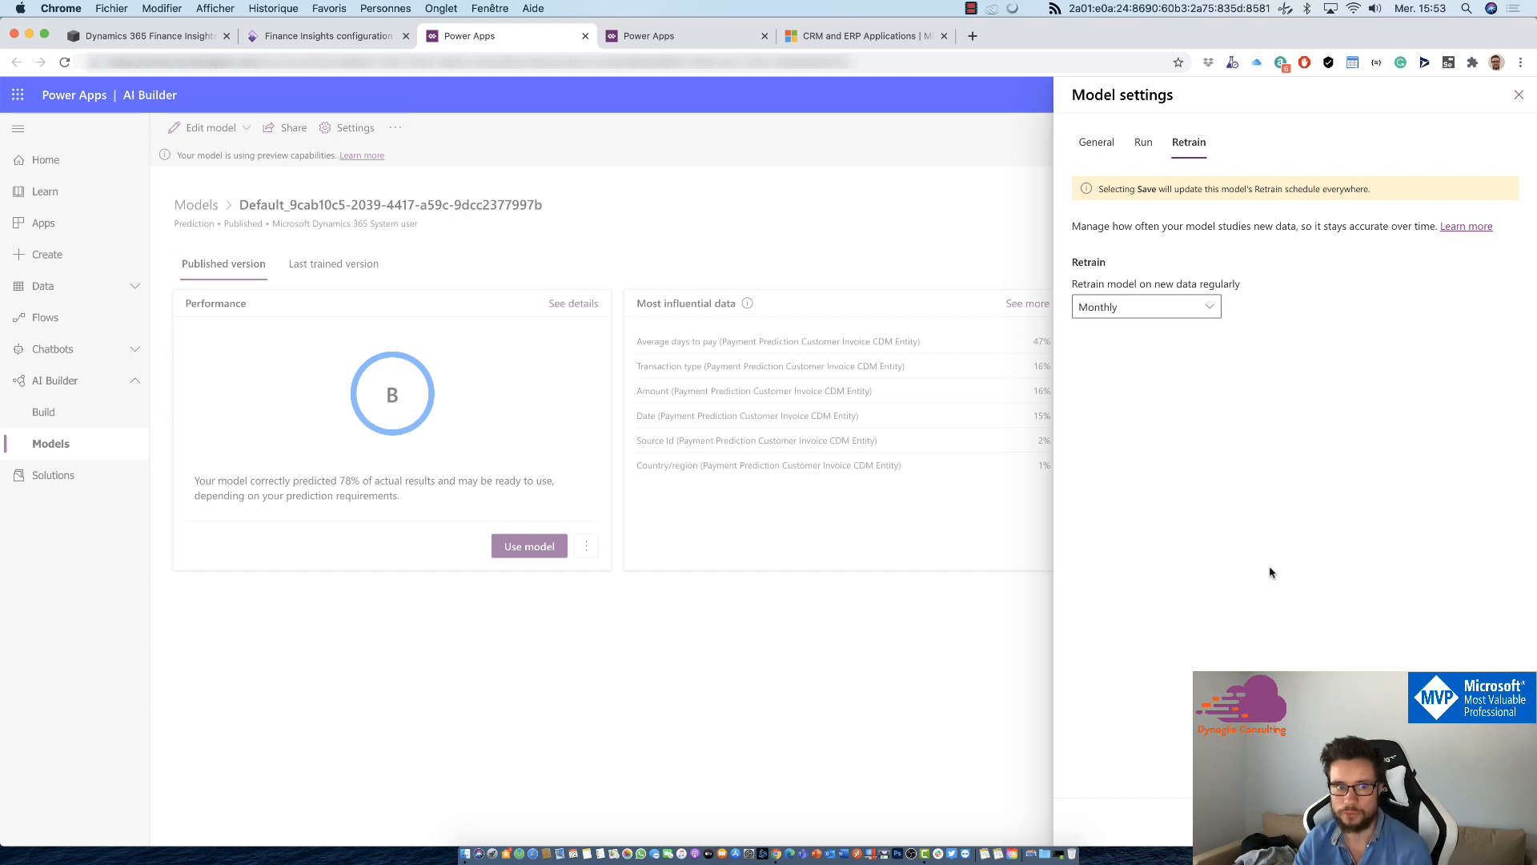
{"action": "left_click", "coordinate": [1518, 94]}
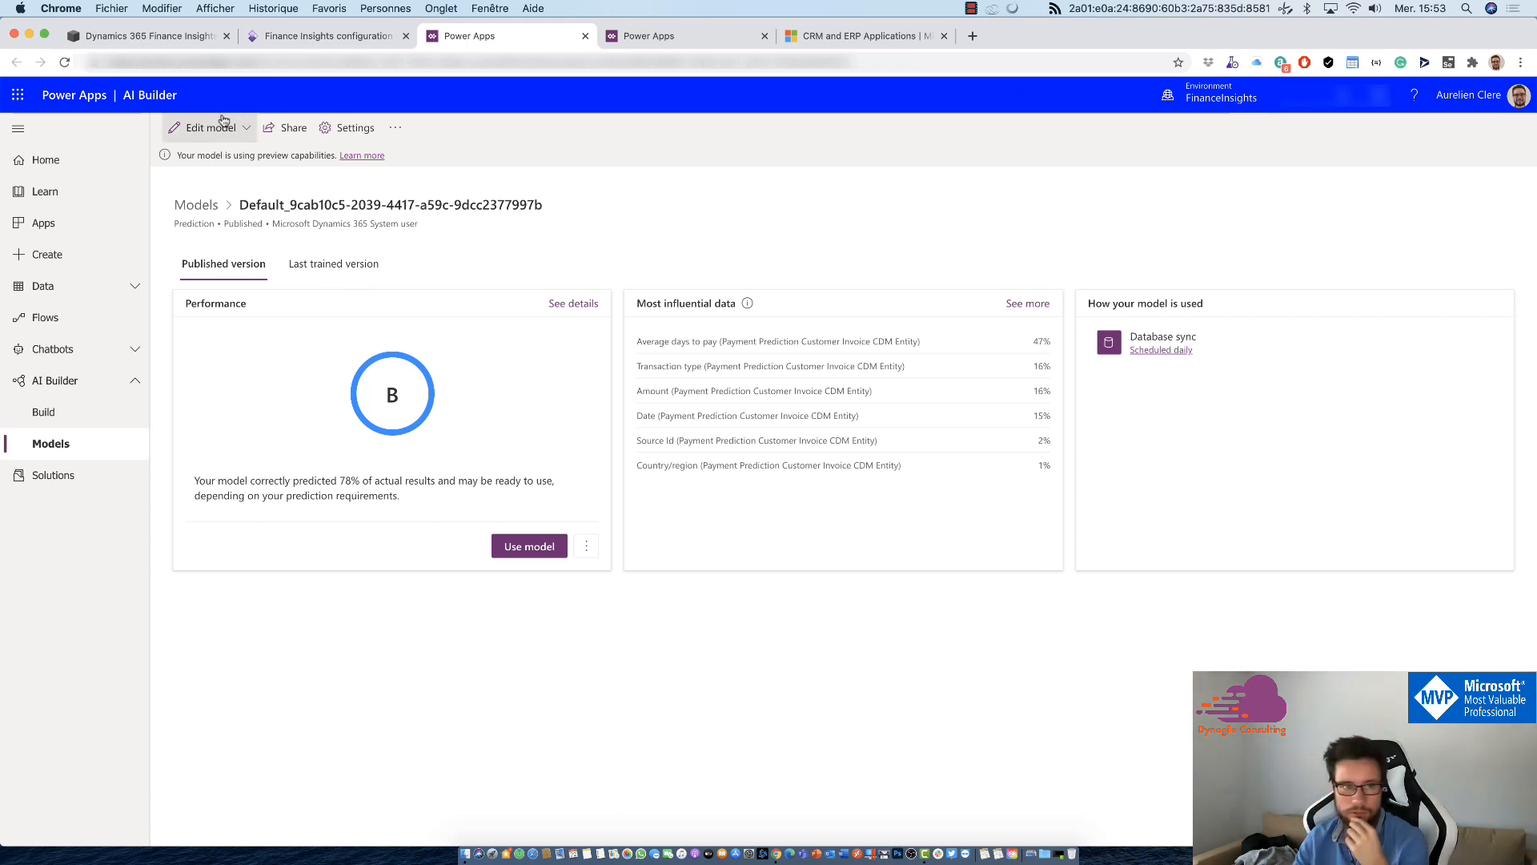
Step: Open the model for editing from its published version, review the historical outcomes it studies, and proceed to the field selection
{"action": "left_click", "coordinate": [218, 127]}
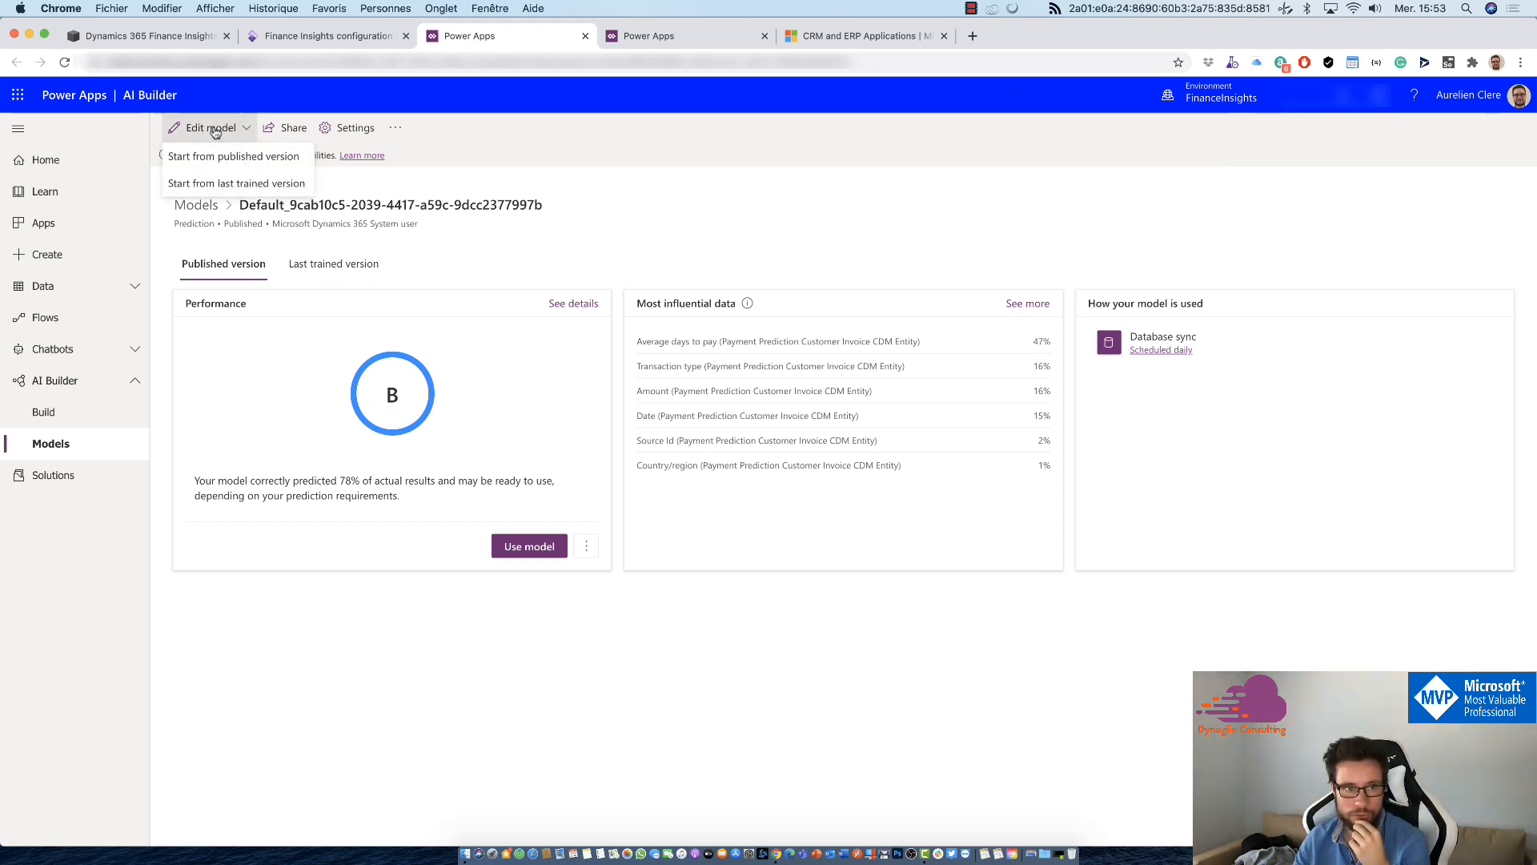
{"action": "left_click", "coordinate": [216, 130]}
{"action": "left_click", "coordinate": [202, 128]}
{"action": "left_click", "coordinate": [211, 153]}
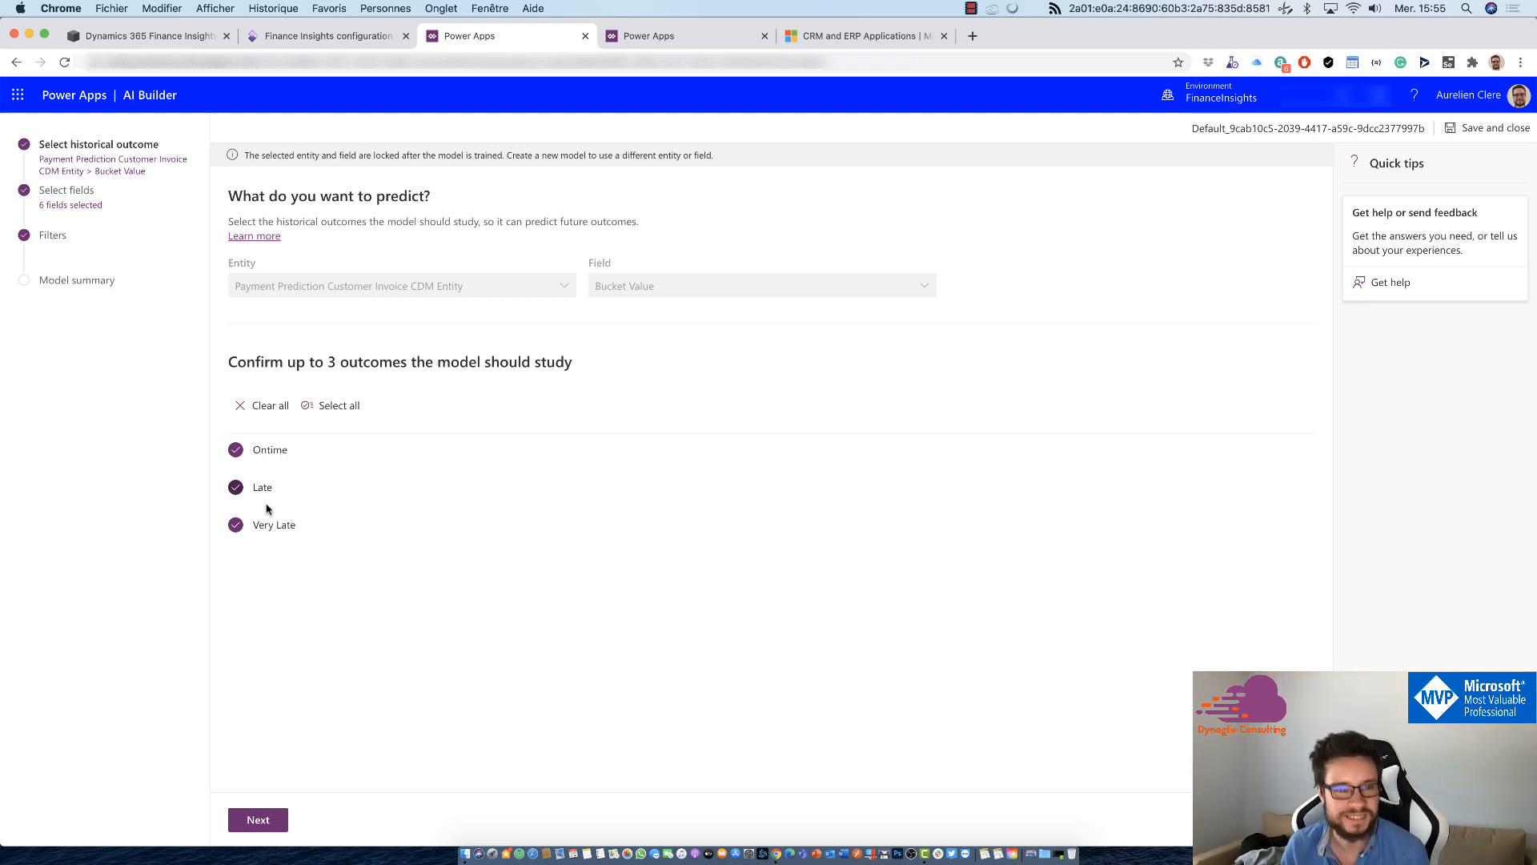
{"action": "left_click", "coordinate": [238, 819]}
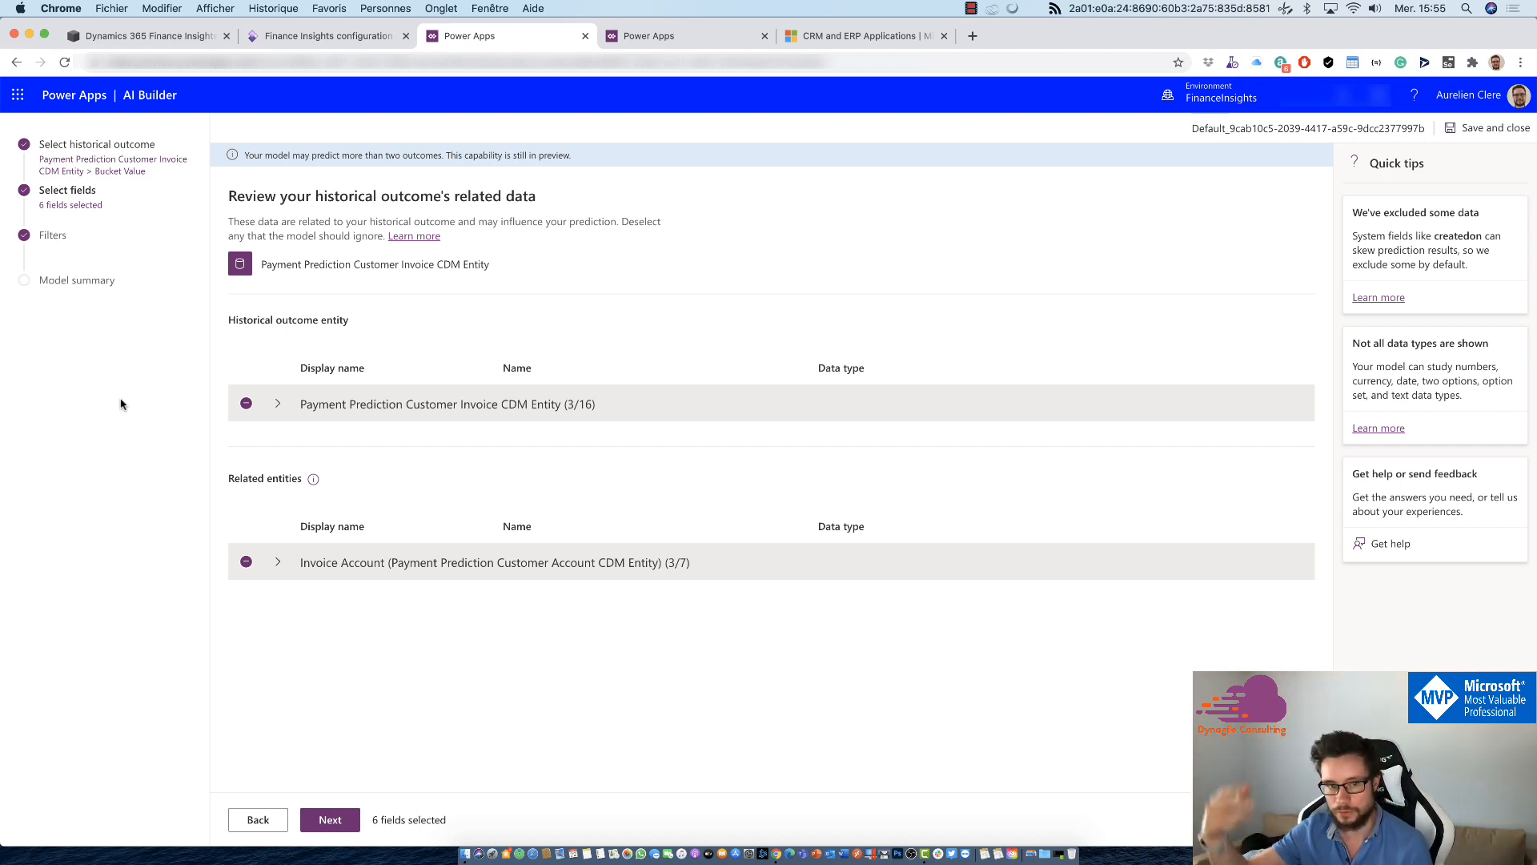
Step: Expand the Payment Prediction Customer Invoice CDM Entity and examine which of its fields are selected for the model
{"action": "left_click", "coordinate": [277, 404]}
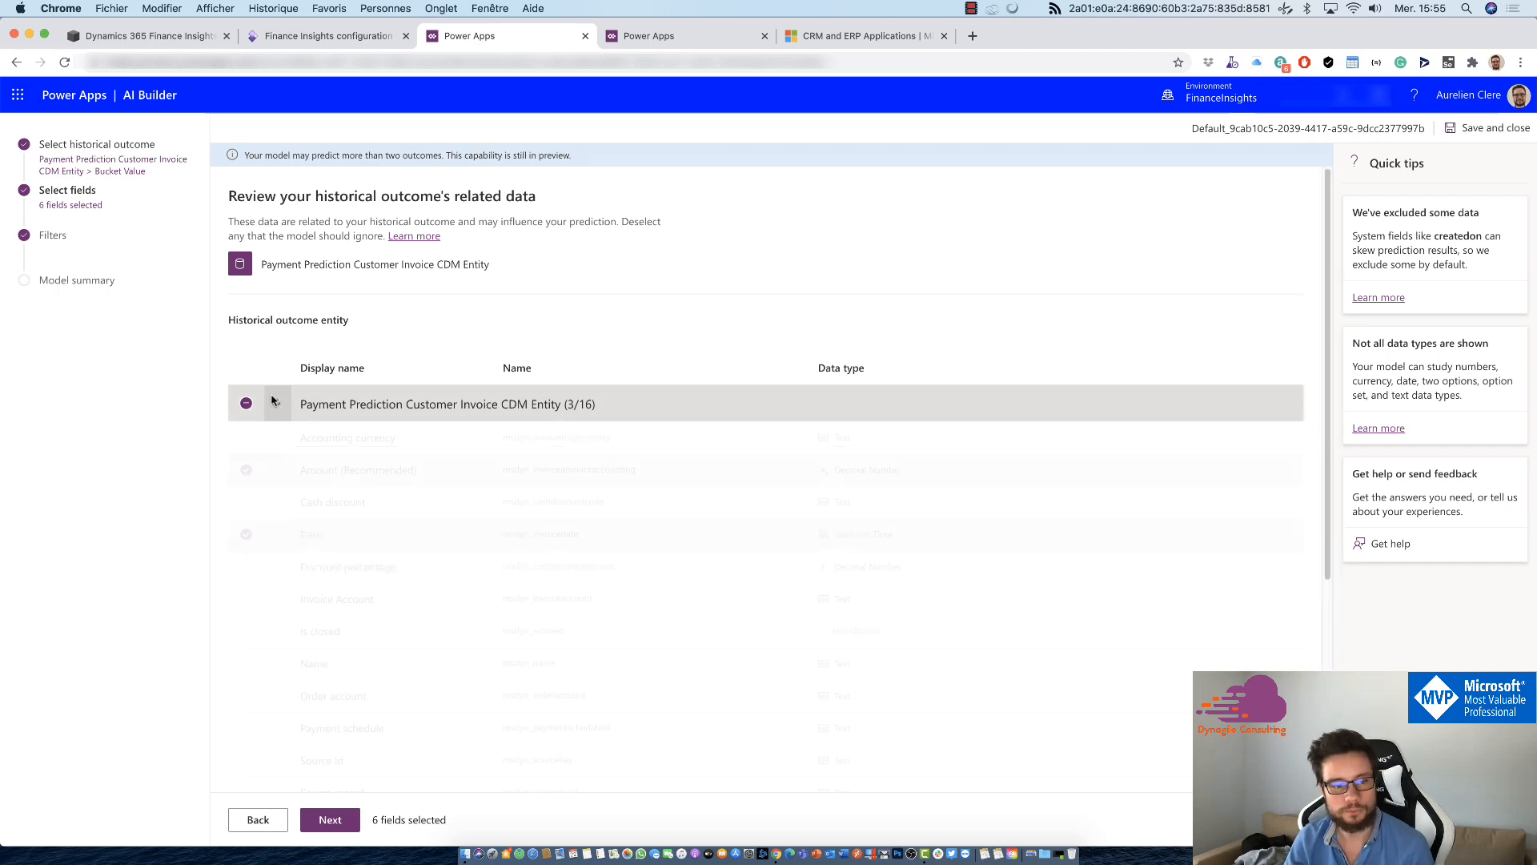
{"action": "scroll", "coordinate": [327, 543], "scroll_direction": "down", "scroll_amount": 4}
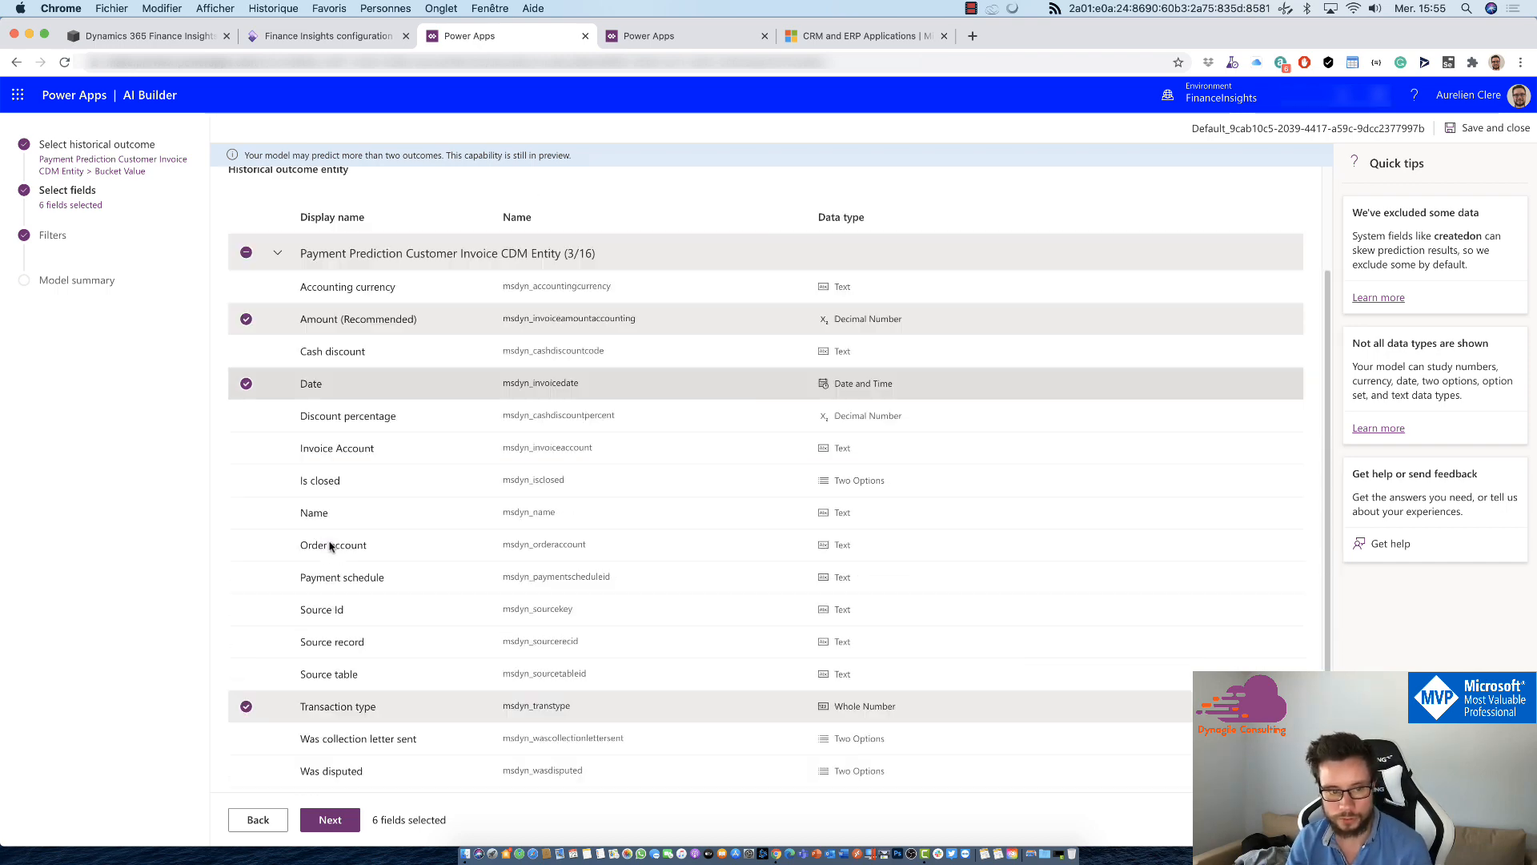
{"action": "scroll", "coordinate": [316, 446], "scroll_direction": "up", "scroll_amount": 2}
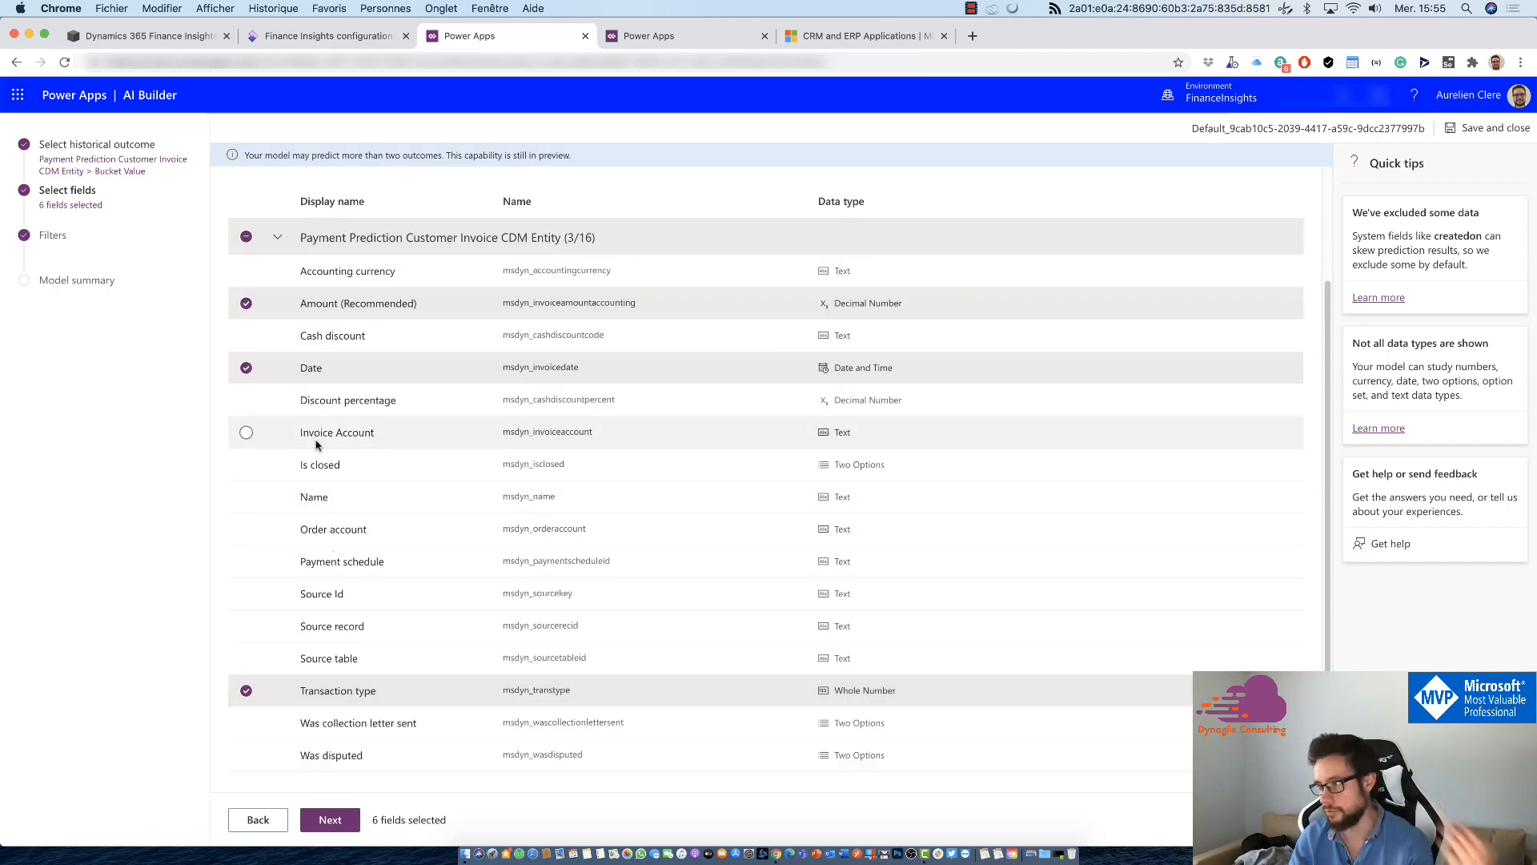
{"action": "scroll", "coordinate": [316, 446], "scroll_direction": "down", "scroll_amount": 2}
{"action": "scroll", "coordinate": [371, 512], "scroll_direction": "up", "scroll_amount": 3}
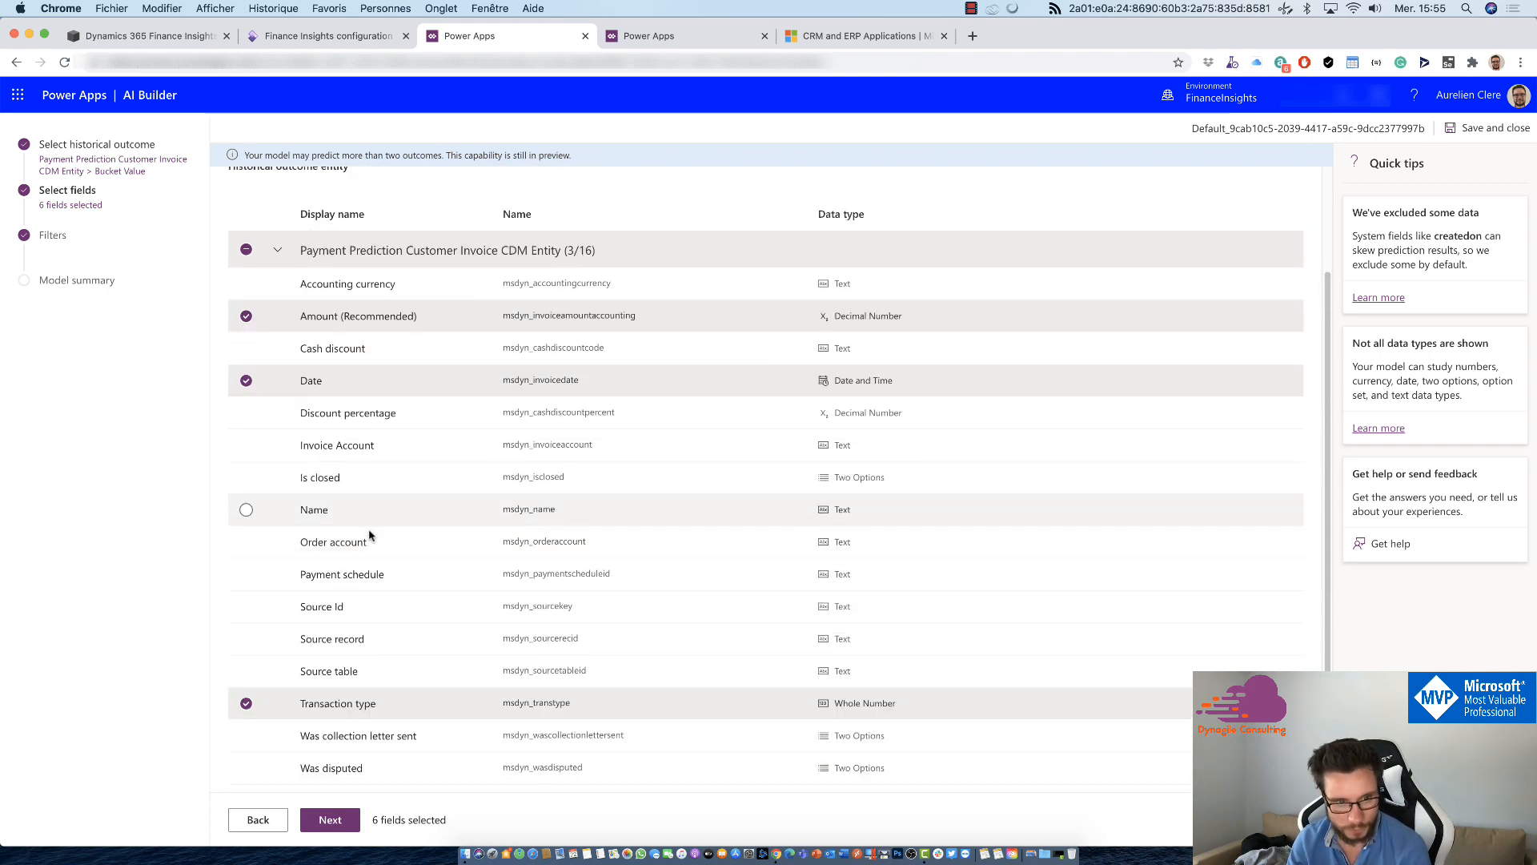
{"action": "scroll", "coordinate": [425, 267], "scroll_direction": "up", "scroll_amount": 2}
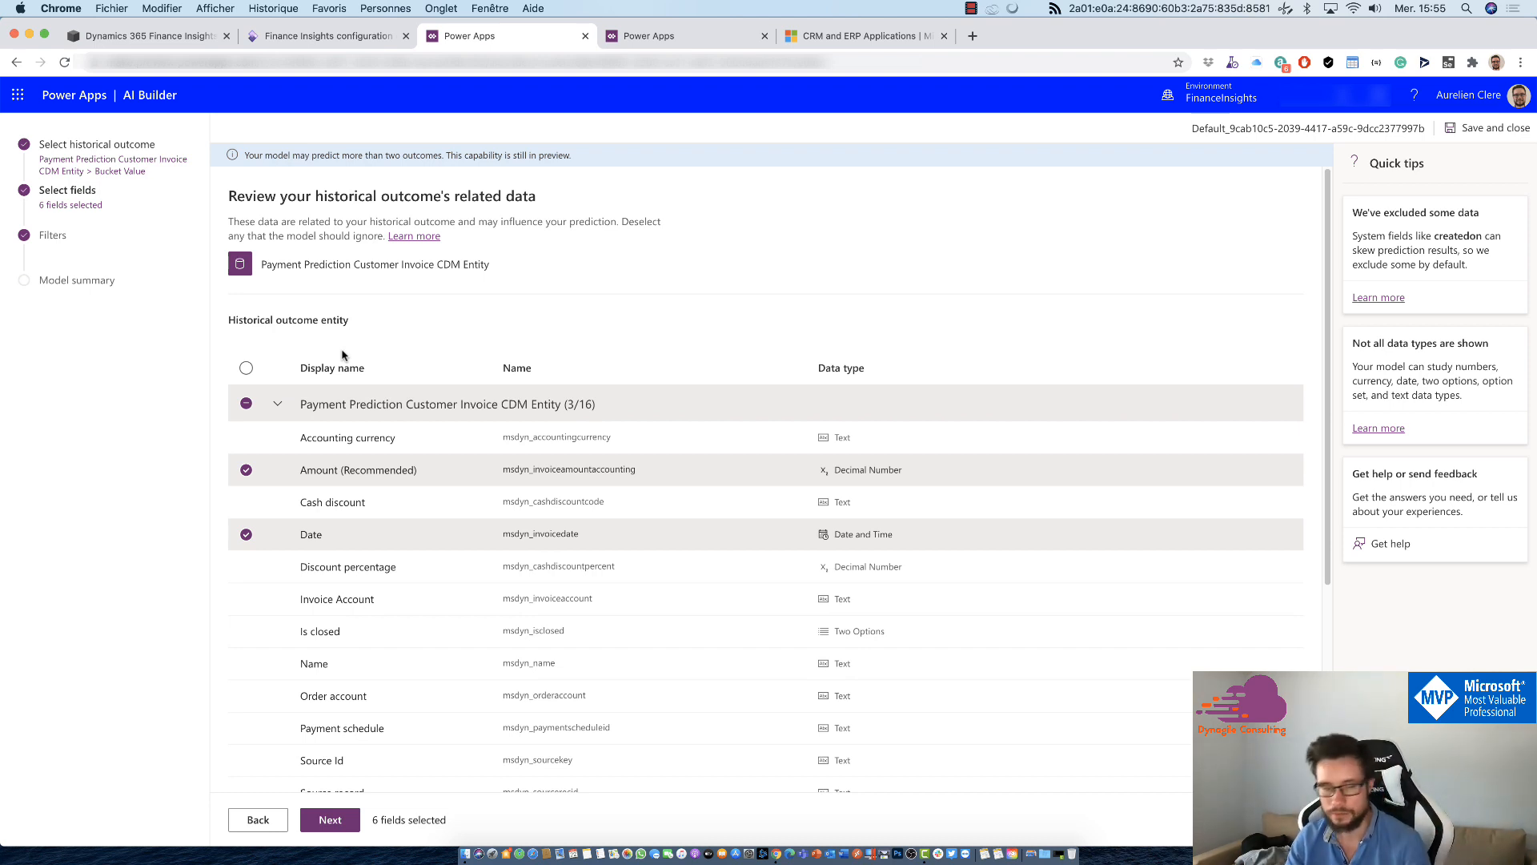
{"action": "scroll", "coordinate": [342, 354], "scroll_direction": "down", "scroll_amount": 4}
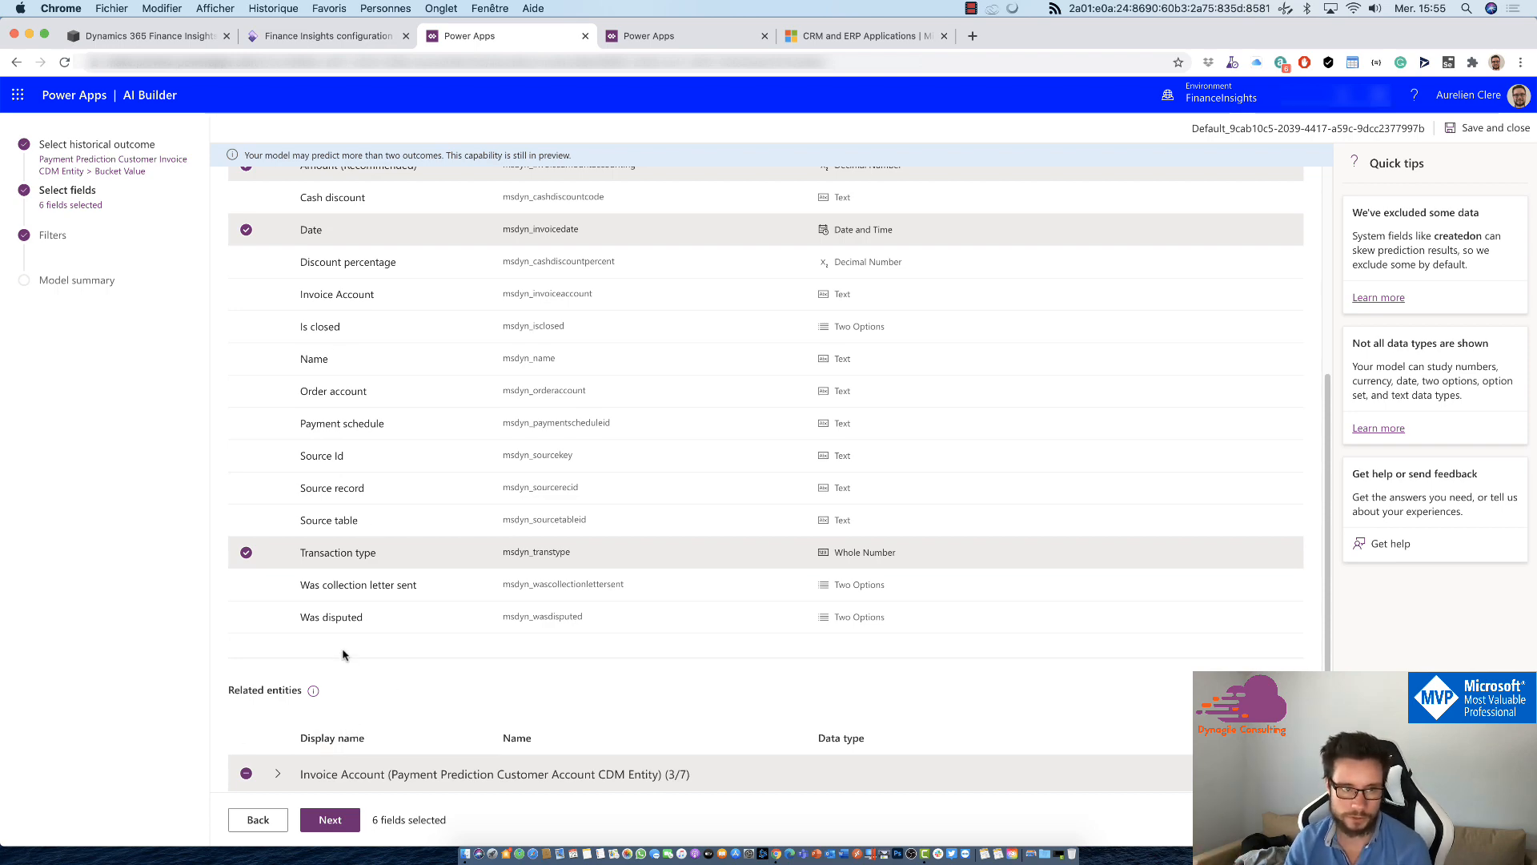
{"action": "scroll", "coordinate": [405, 562], "scroll_direction": "up", "scroll_amount": 5}
Step: Proceed to the model's filters and try adding a data filter row with the Equals operator
{"action": "left_click", "coordinate": [344, 819]}
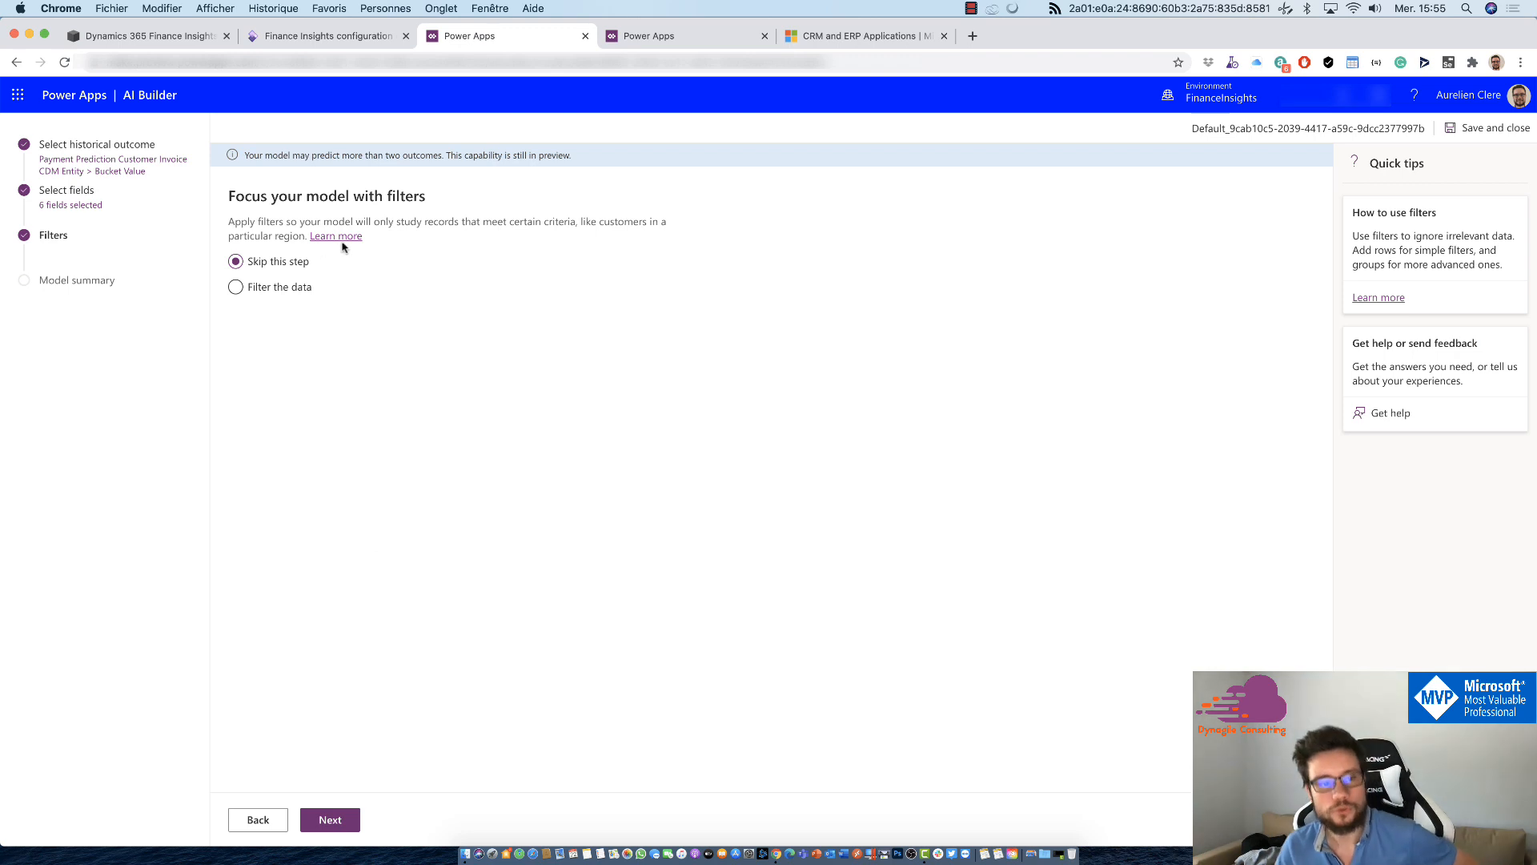
{"action": "left_click", "coordinate": [282, 297]}
{"action": "left_click", "coordinate": [315, 377]}
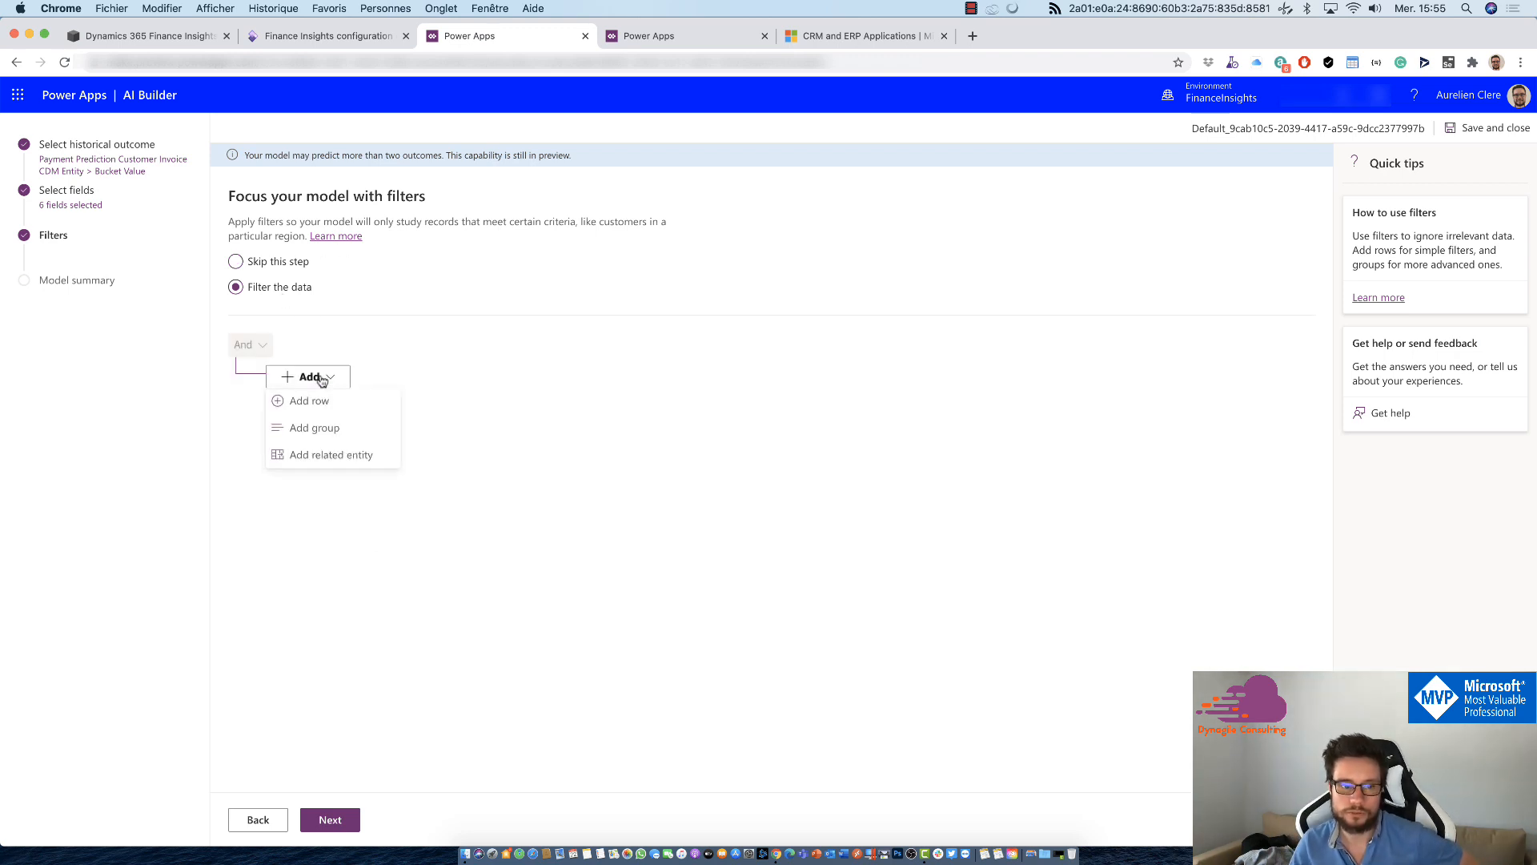
{"action": "left_click", "coordinate": [319, 401]}
{"action": "left_click", "coordinate": [457, 388]}
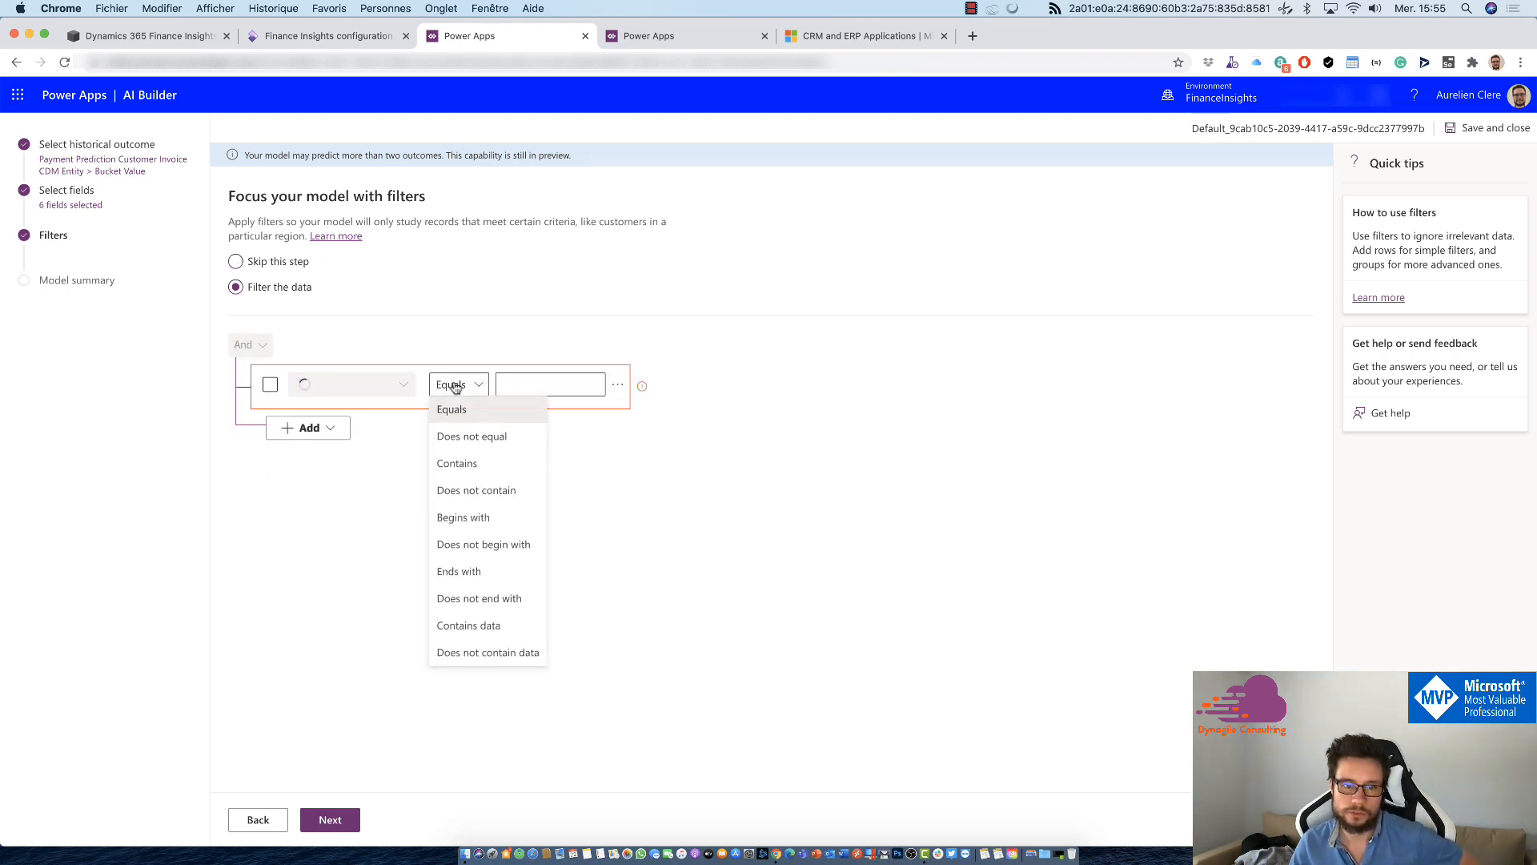
{"action": "left_click", "coordinate": [471, 388]}
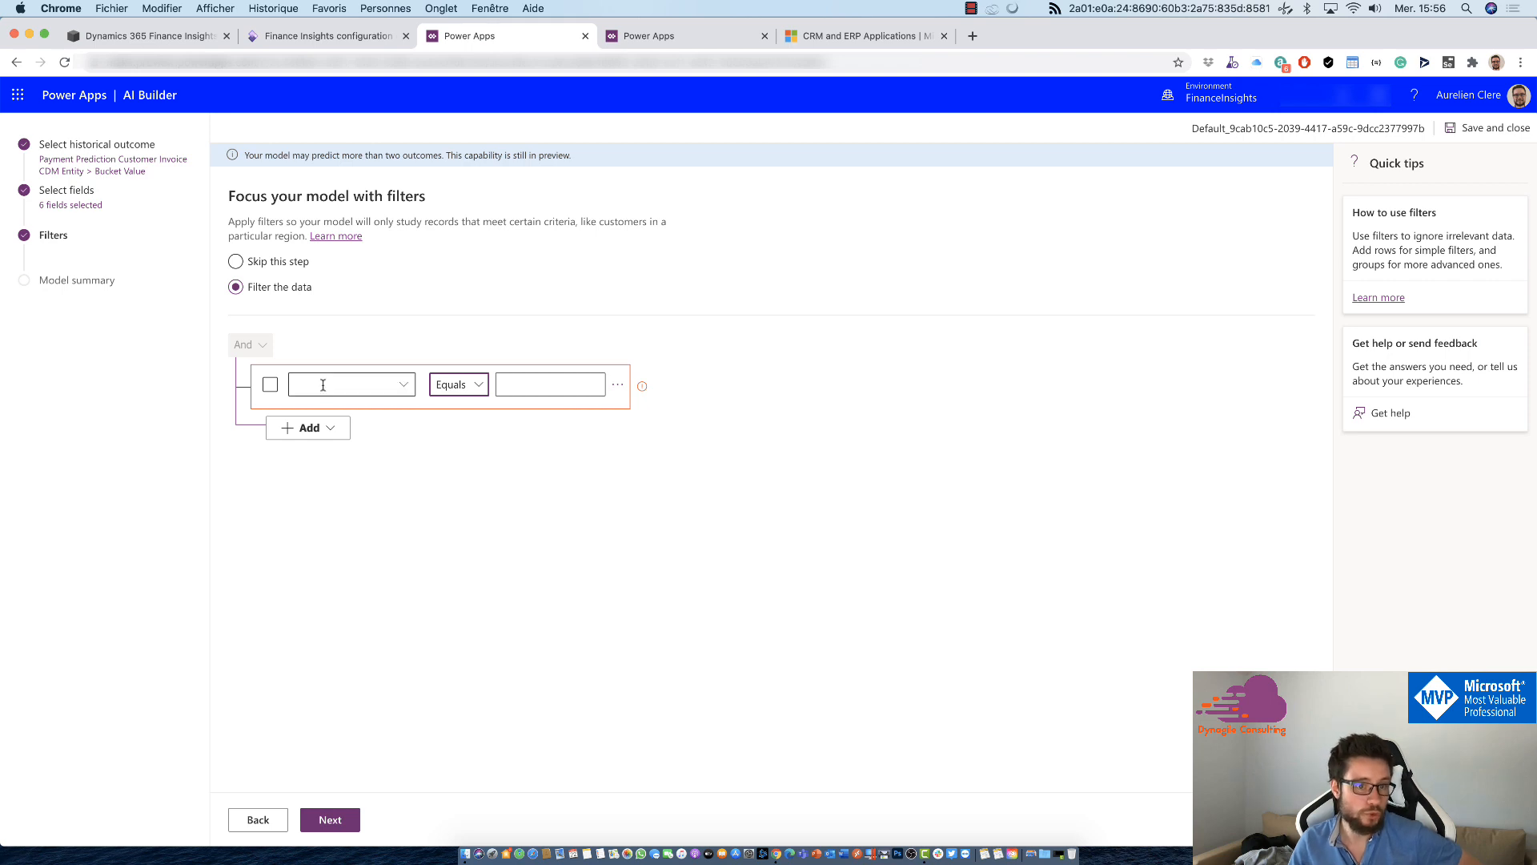
Step: Try Payment Prediction Customer Invoice CDM Entity as the filter row's field and revert to skipping the filter step
{"action": "left_click", "coordinate": [397, 390]}
{"action": "left_click", "coordinate": [400, 416]}
{"action": "left_click", "coordinate": [403, 386]}
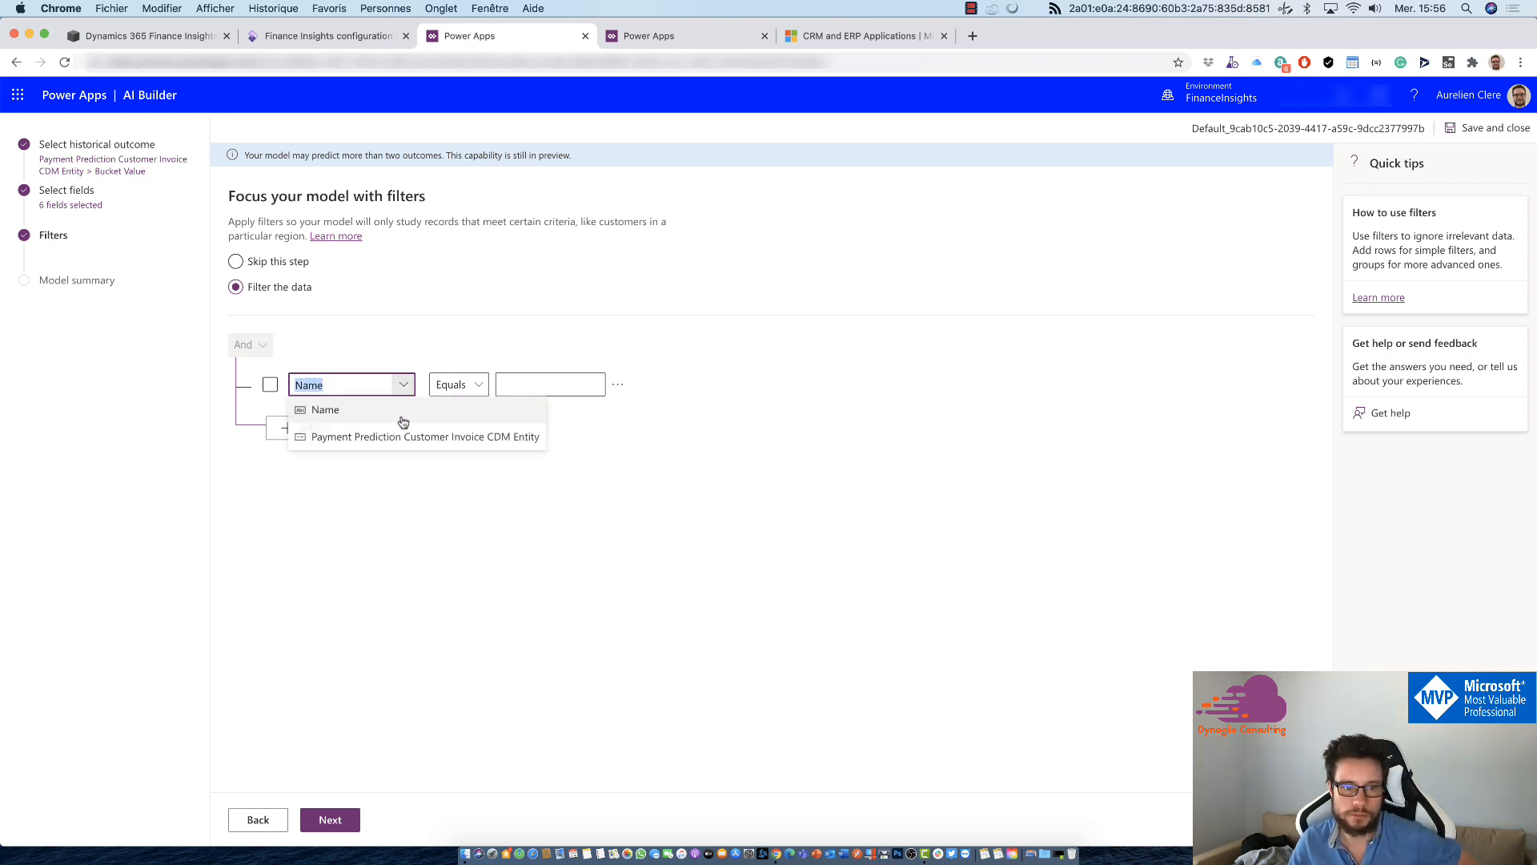
{"action": "left_click", "coordinate": [402, 437]}
{"action": "left_click", "coordinate": [599, 391]}
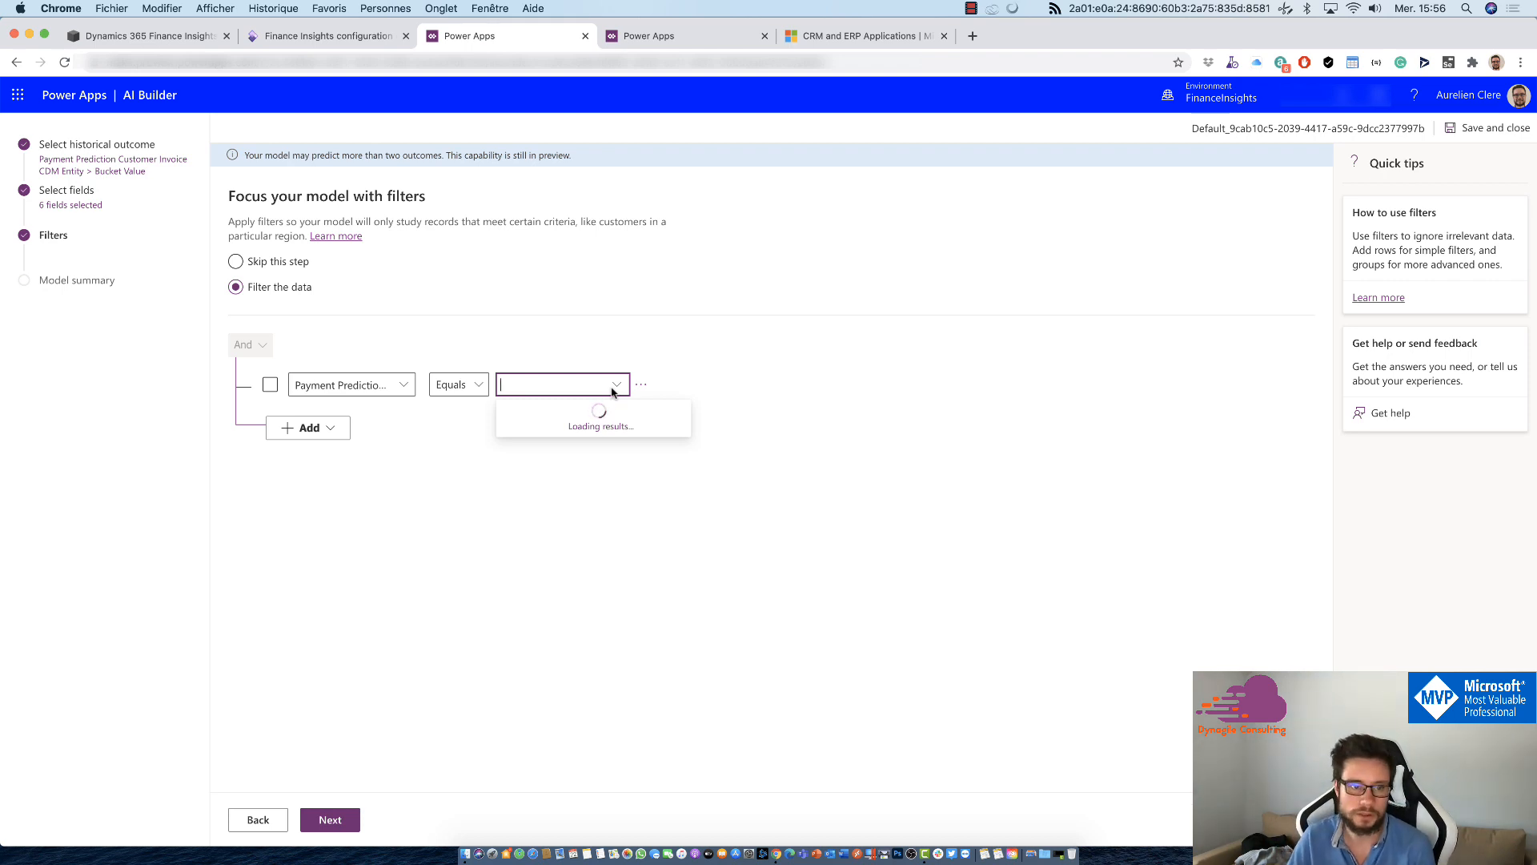
{"action": "left_click", "coordinate": [236, 262]}
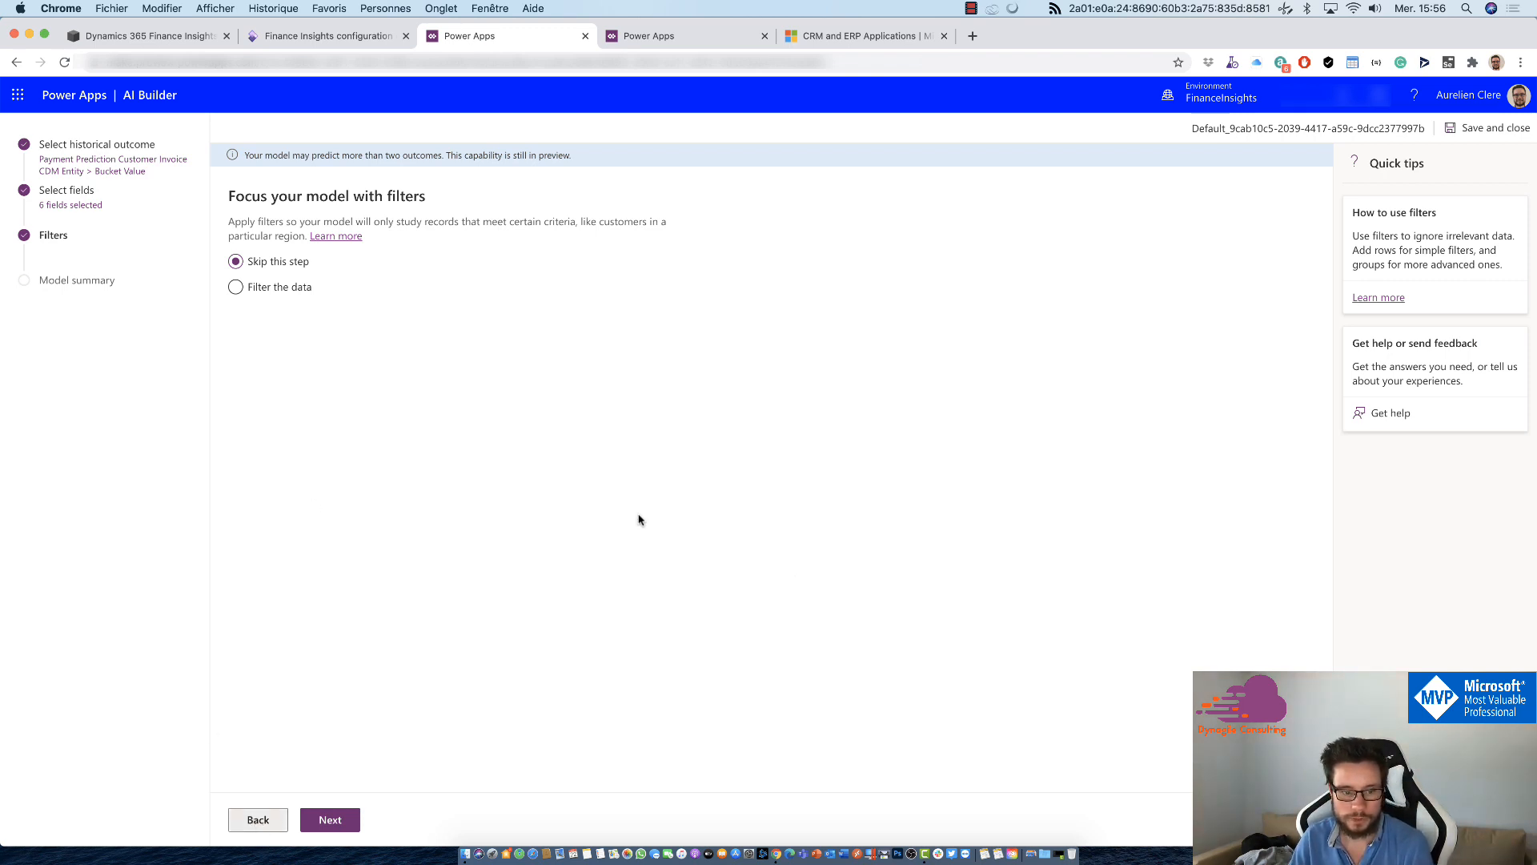
Step: Save and close the model editor and discard the model's open draft
{"action": "left_click", "coordinate": [1496, 122]}
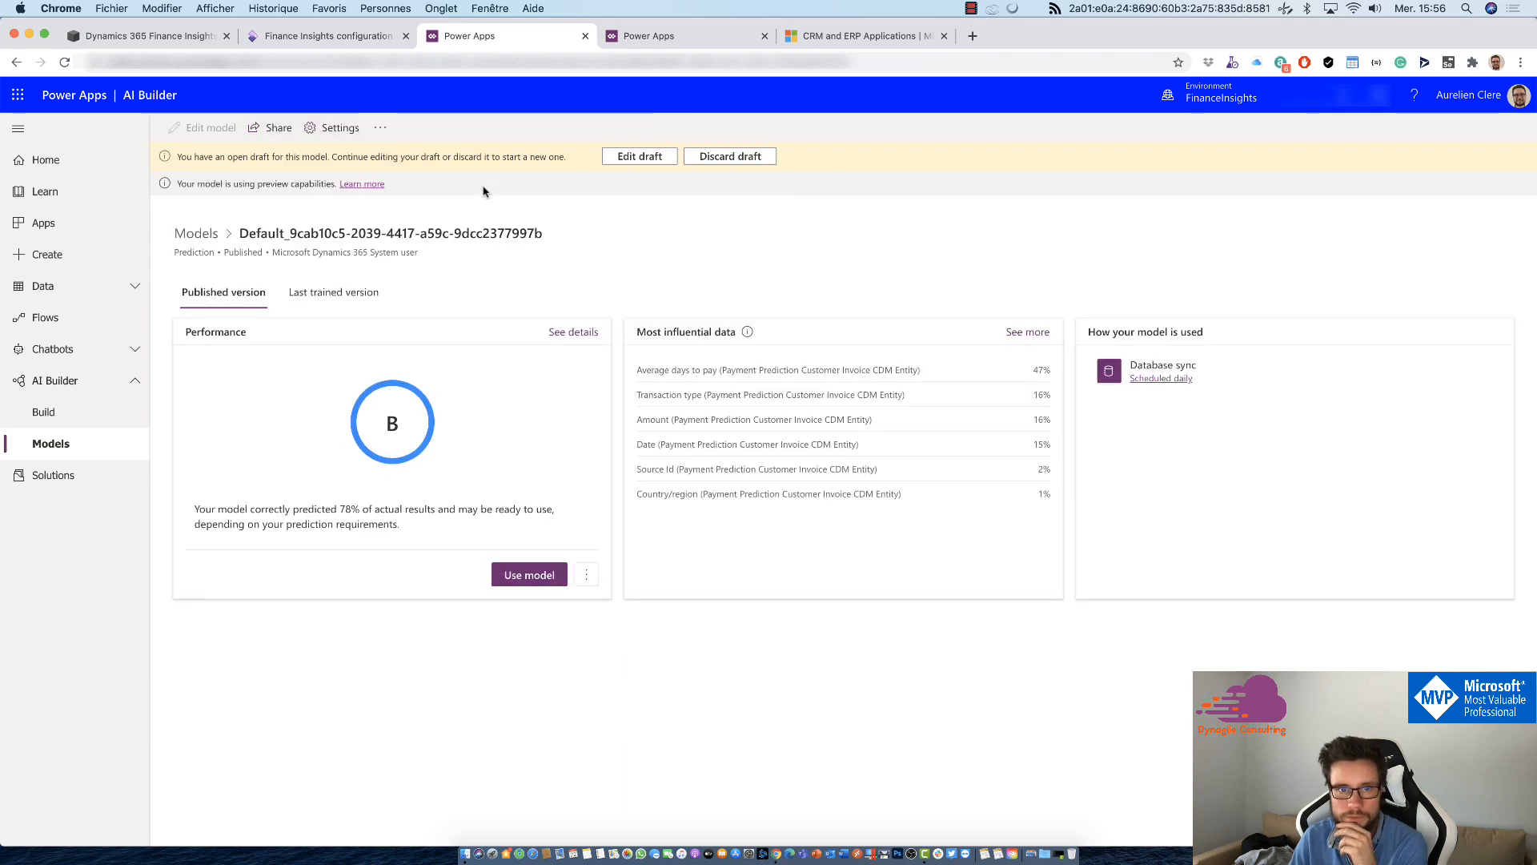
{"action": "left_click", "coordinate": [704, 158]}
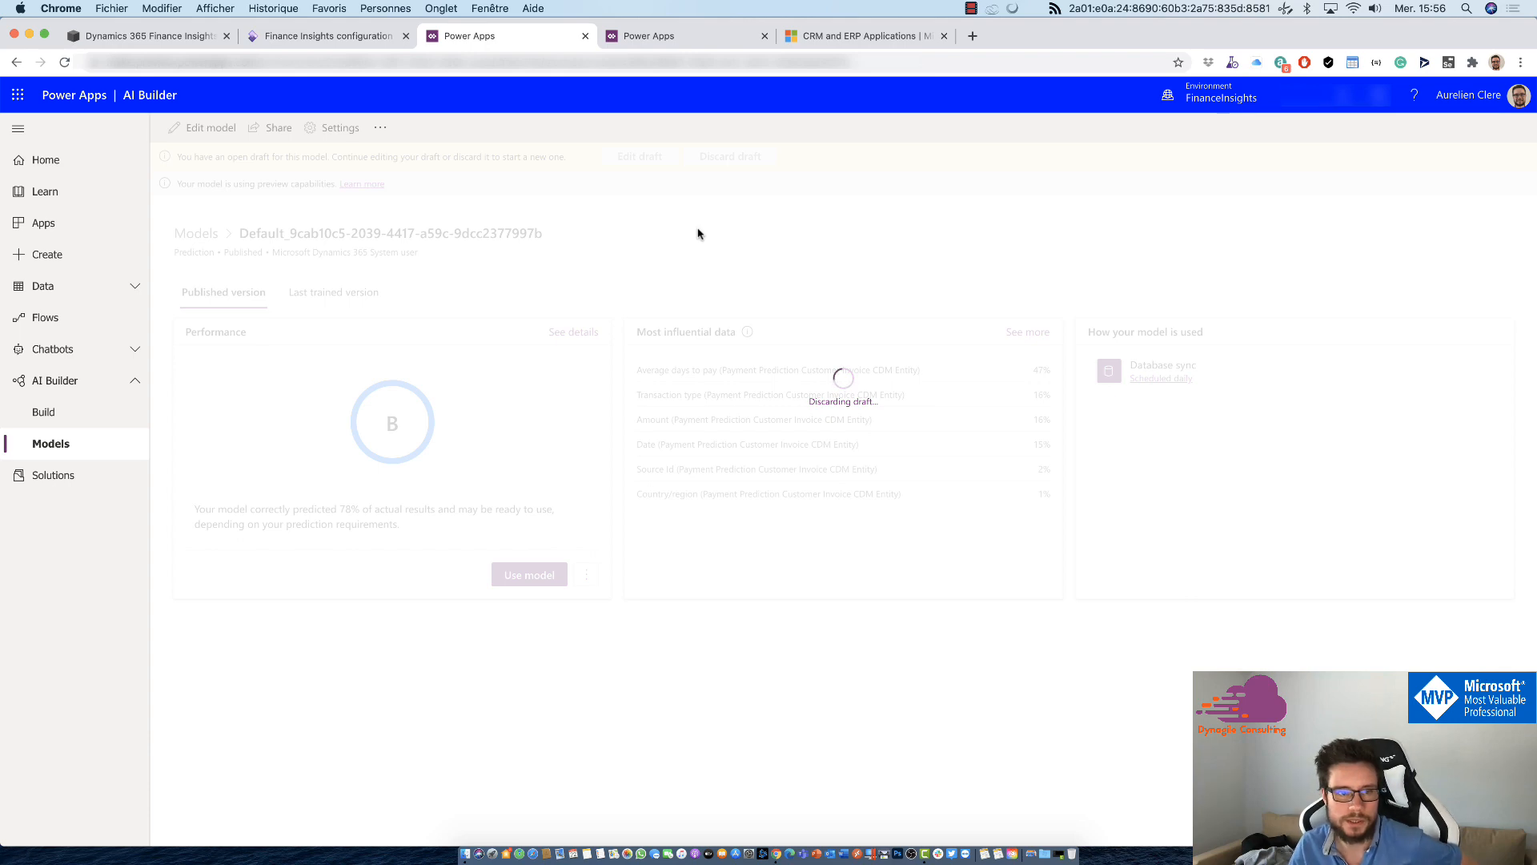
Step: Switch to the Power Apps entity list, find the Payment Prediction Result Entity and open it
{"action": "left_click", "coordinate": [688, 37]}
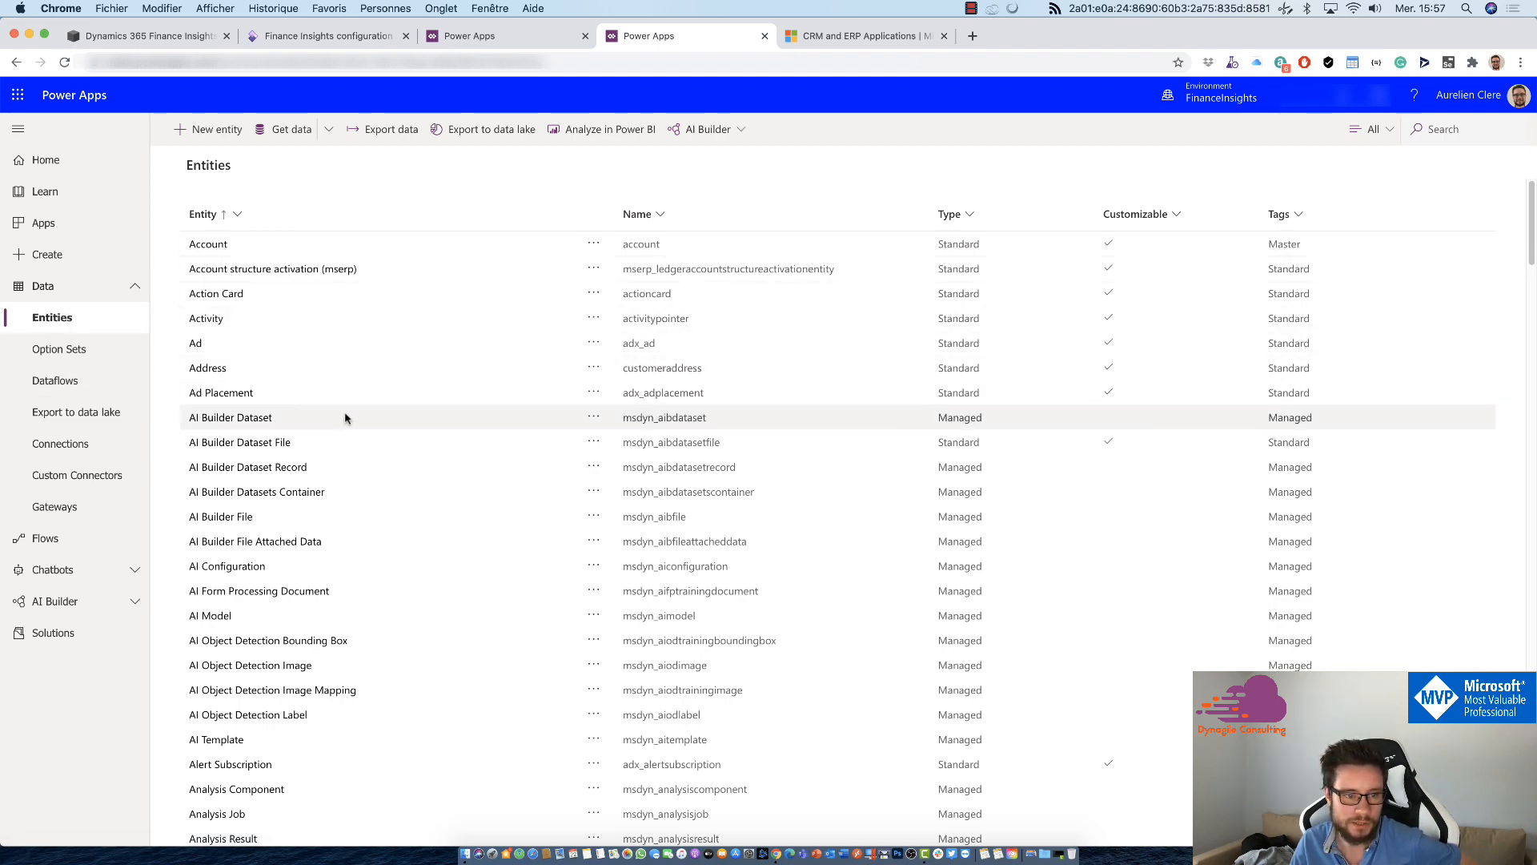
{"action": "scroll", "coordinate": [360, 412], "scroll_direction": "down", "scroll_amount": 20}
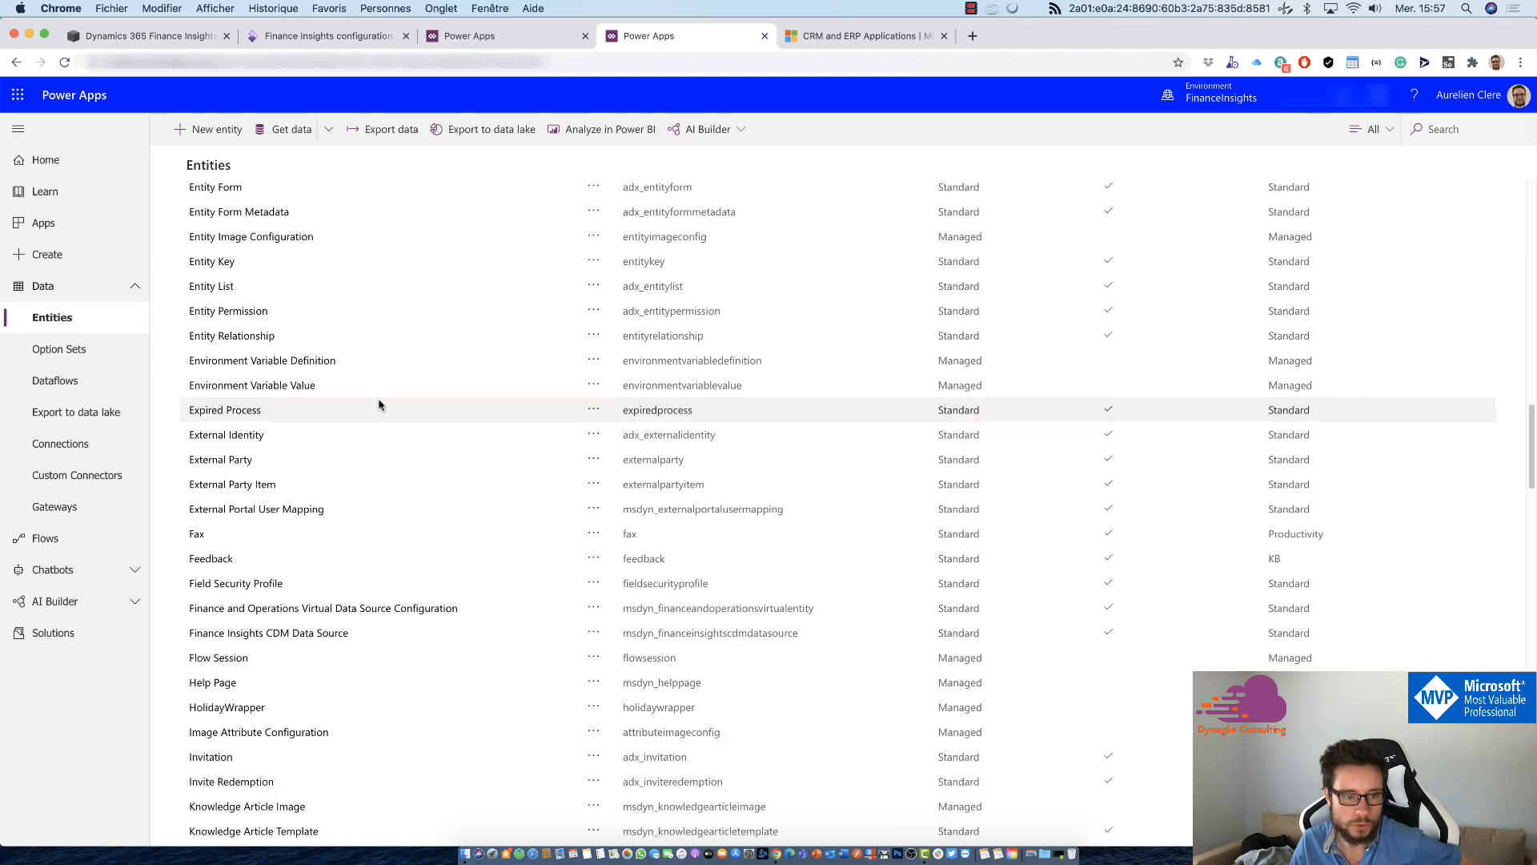
{"action": "scroll", "coordinate": [374, 473], "scroll_direction": "up", "scroll_amount": 4}
{"action": "scroll", "coordinate": [372, 472], "scroll_direction": "down", "scroll_amount": 4}
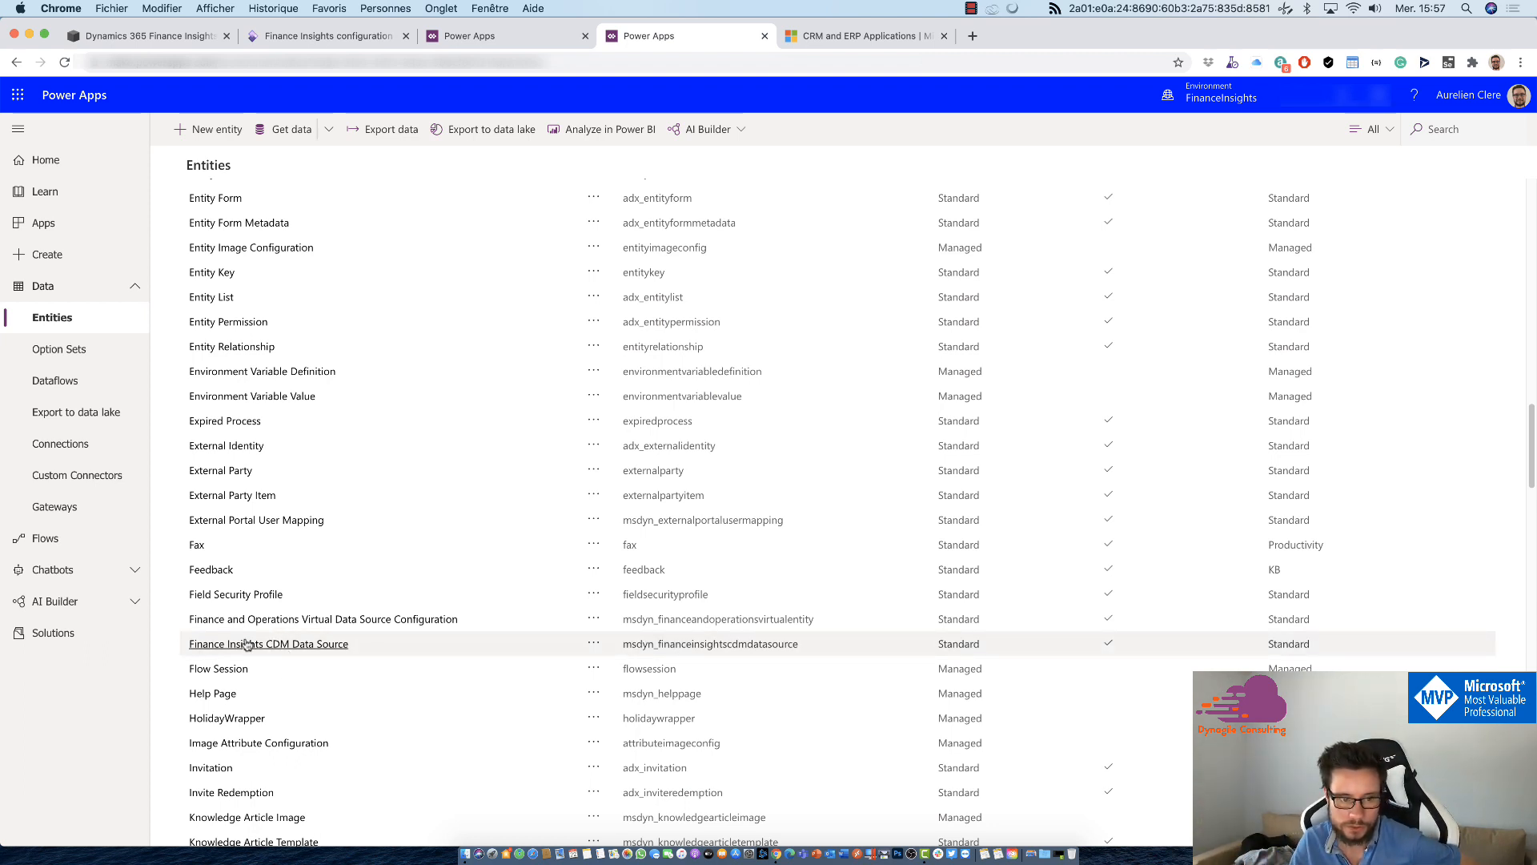
{"action": "scroll", "coordinate": [320, 592], "scroll_direction": "up", "scroll_amount": 6}
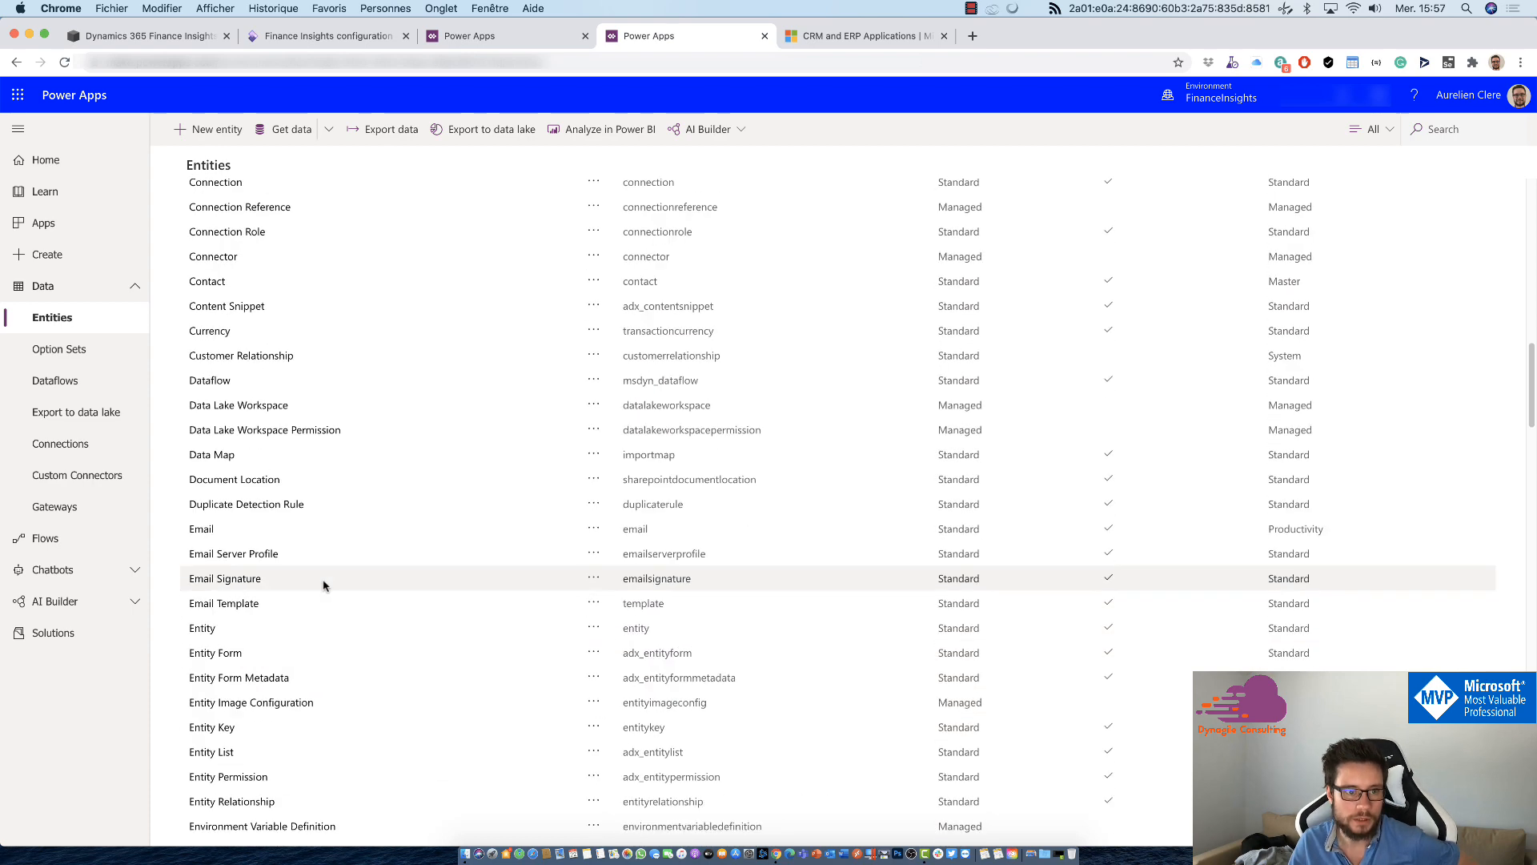
{"action": "scroll", "coordinate": [325, 586], "scroll_direction": "down", "scroll_amount": 4}
{"action": "scroll", "coordinate": [325, 586], "scroll_direction": "down", "scroll_amount": 10}
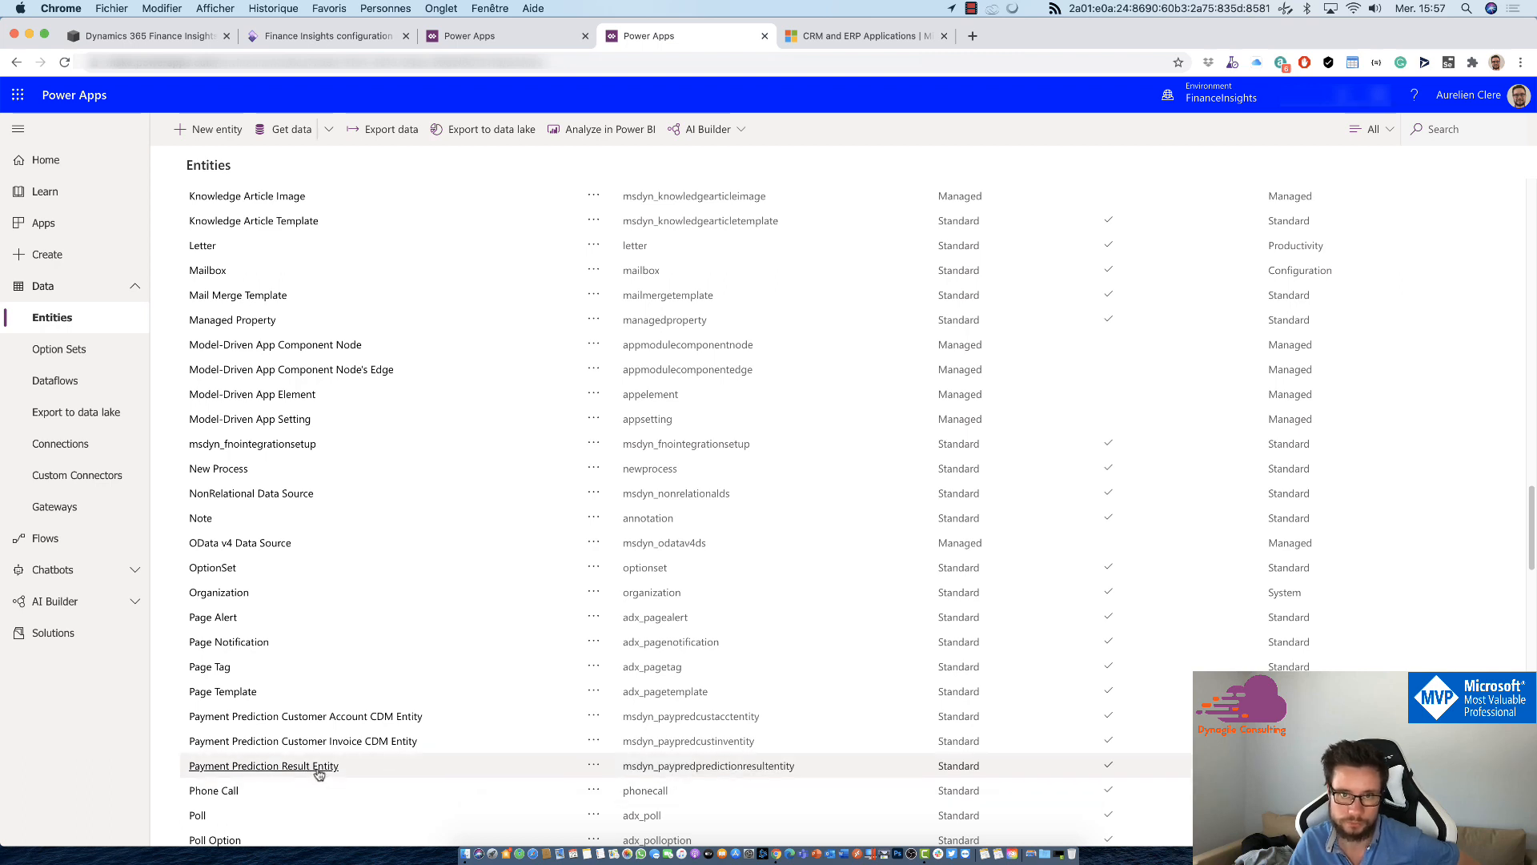
{"action": "left_click", "coordinate": [971, 37]}
{"action": "left_click", "coordinate": [709, 37]}
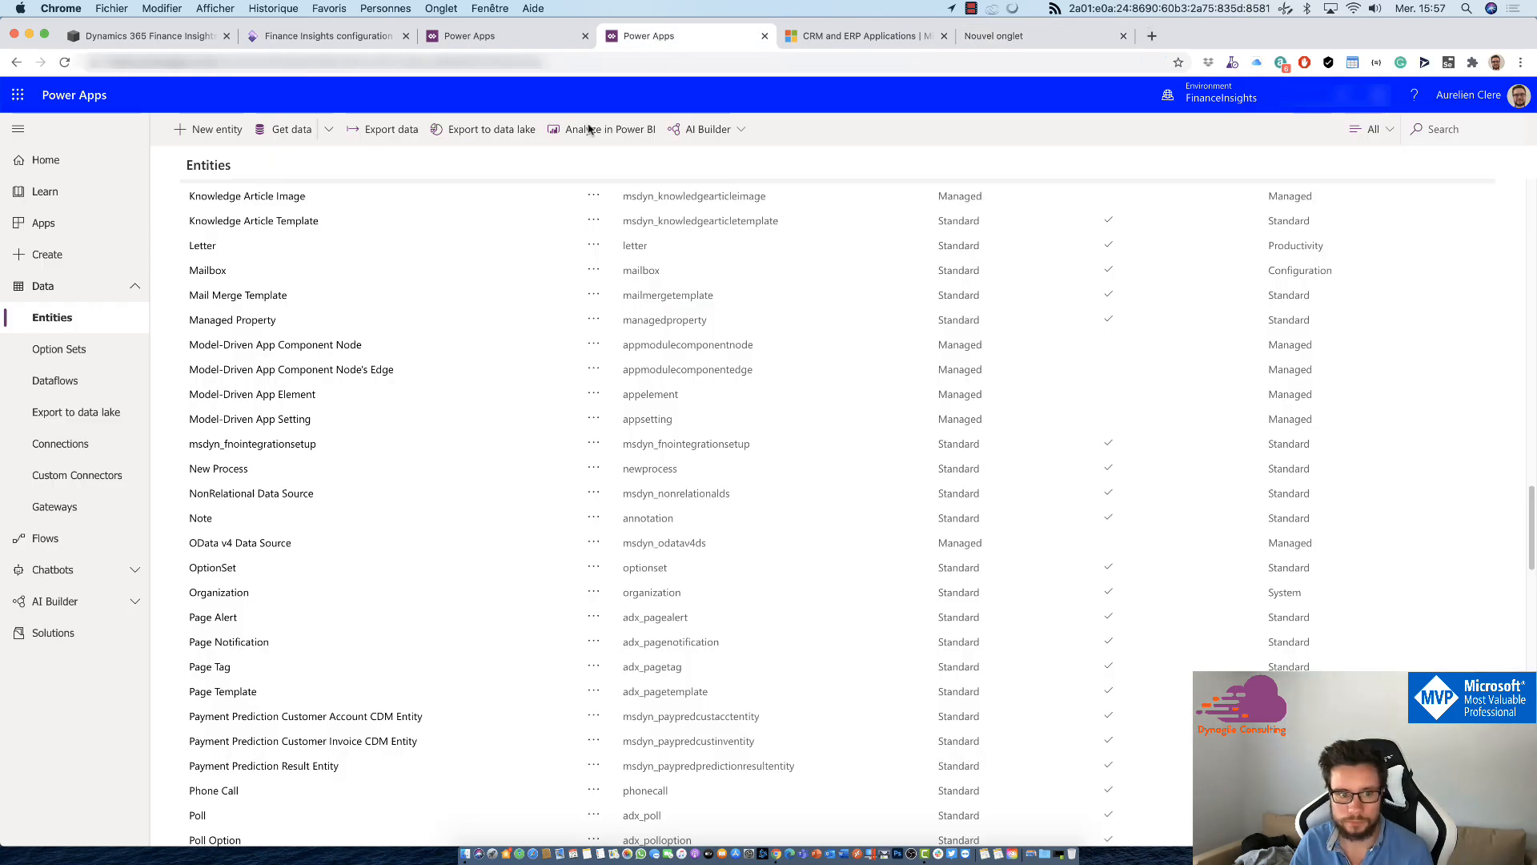
{"action": "left_click", "coordinate": [296, 767]}
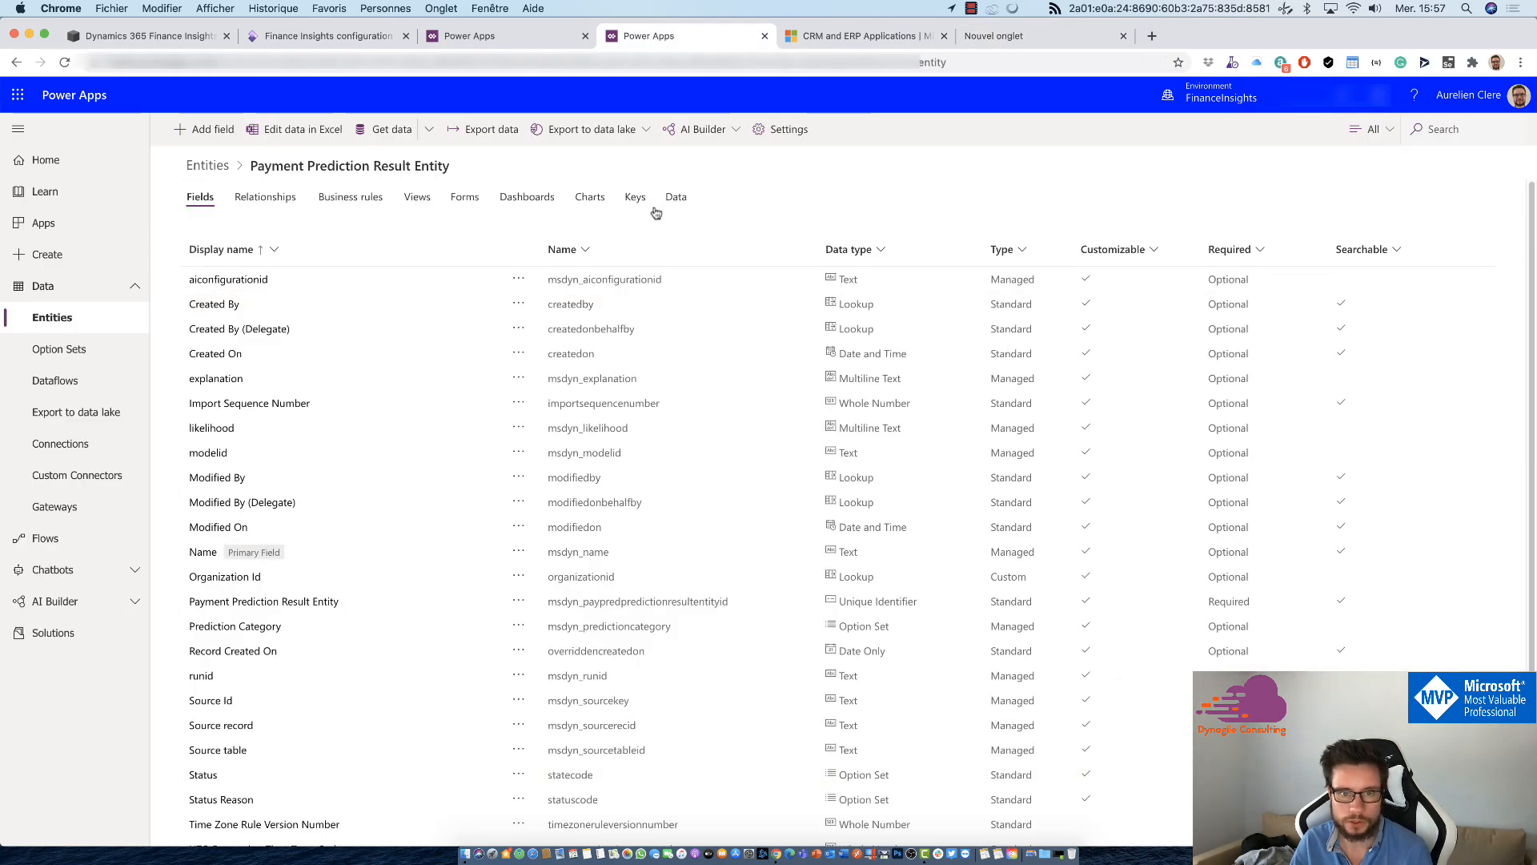
{"action": "left_click_drag", "start_coordinate": [450, 165], "coordinate": [269, 164]}
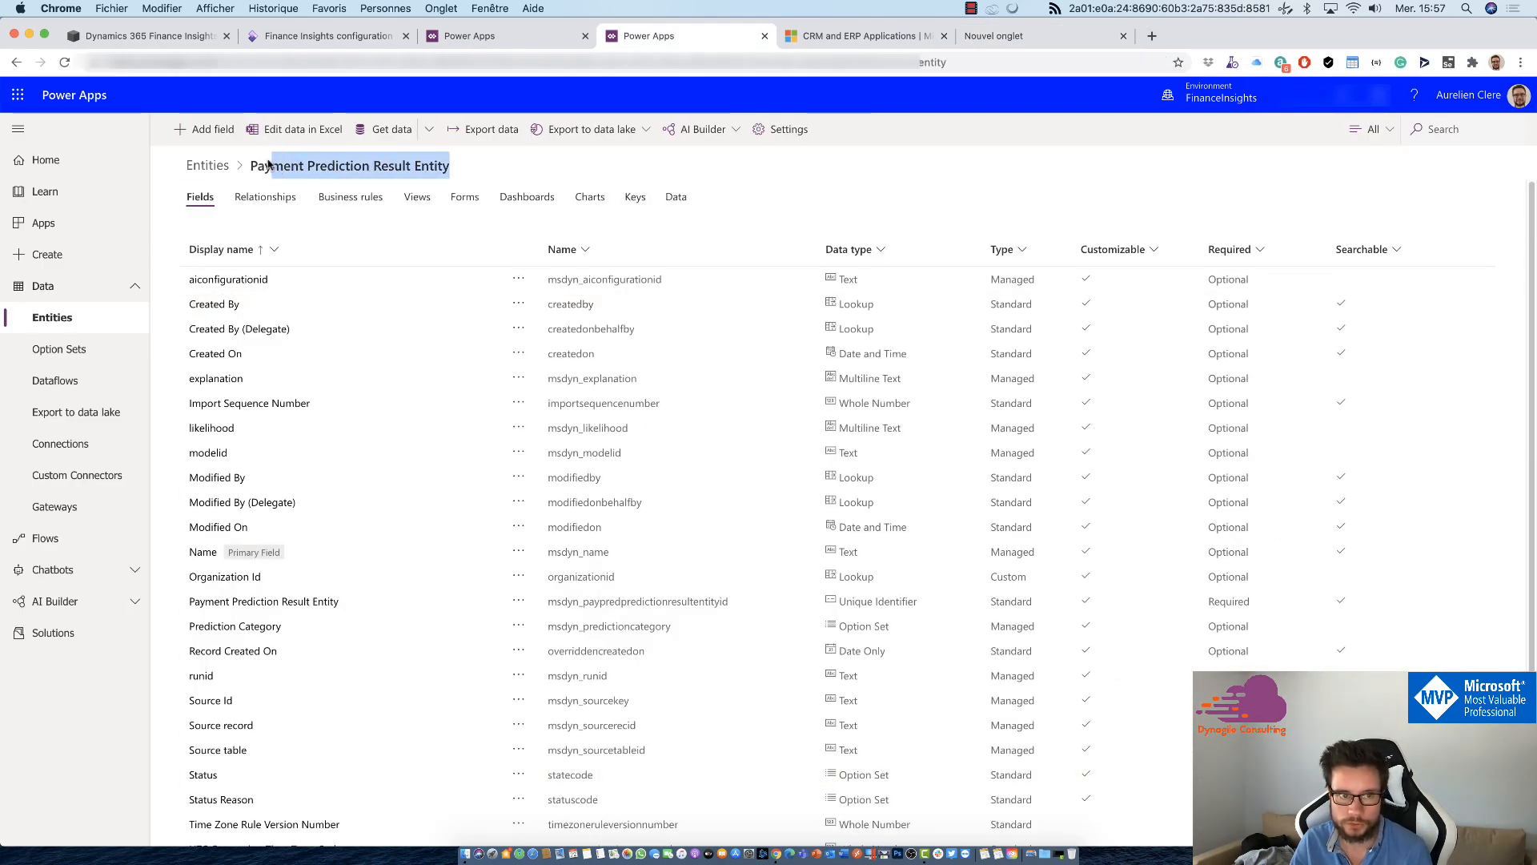
Step: Show the entity's data in a view with more columns and examine the first record's likelihood and explanation values
{"action": "left_click", "coordinate": [675, 197]}
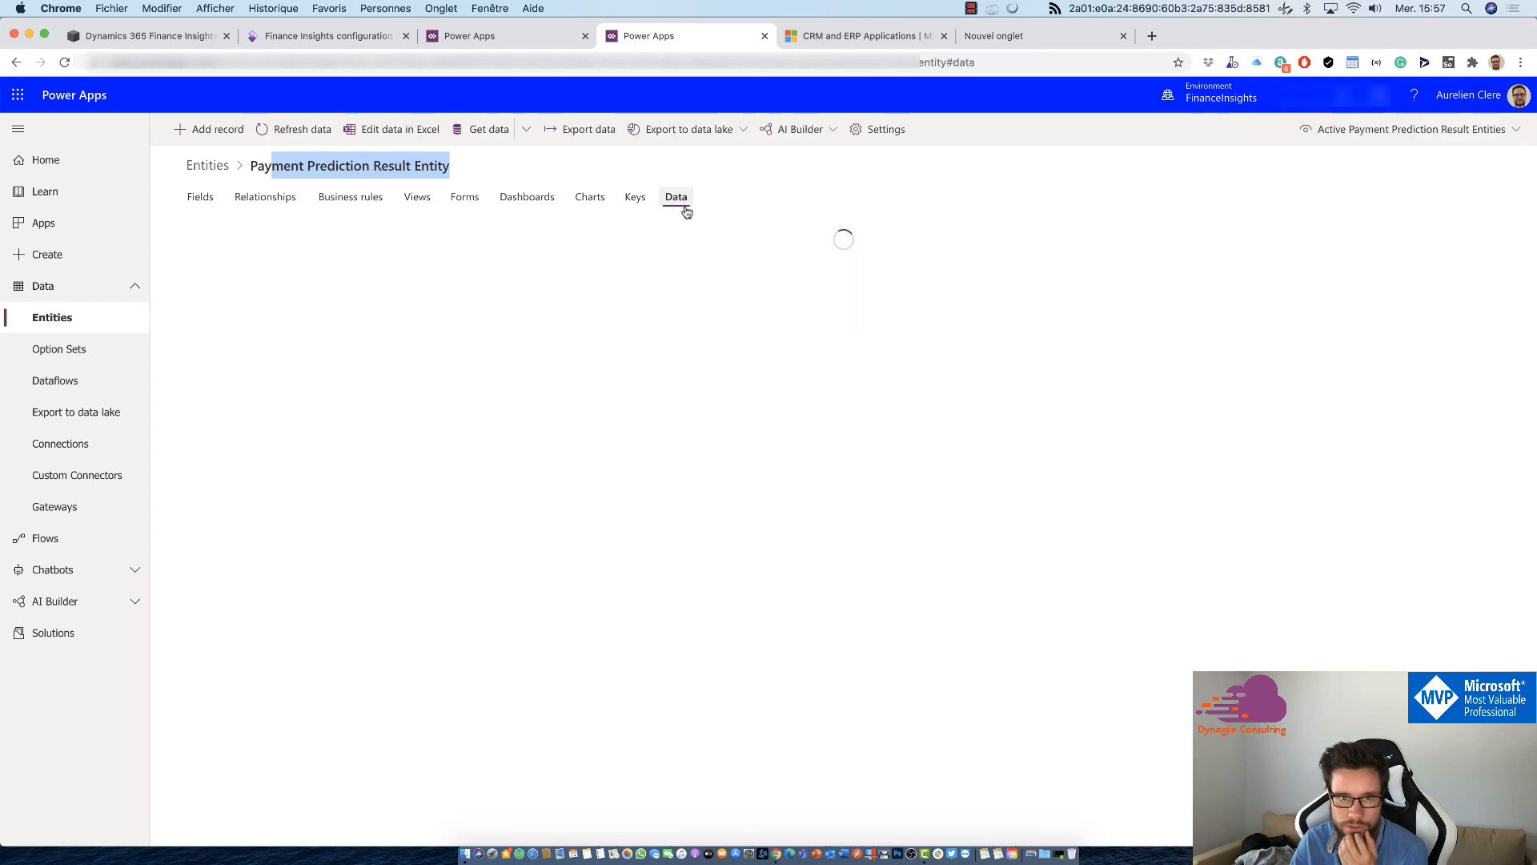
{"action": "left_click", "coordinate": [1429, 131]}
{"action": "left_click", "coordinate": [1386, 159]}
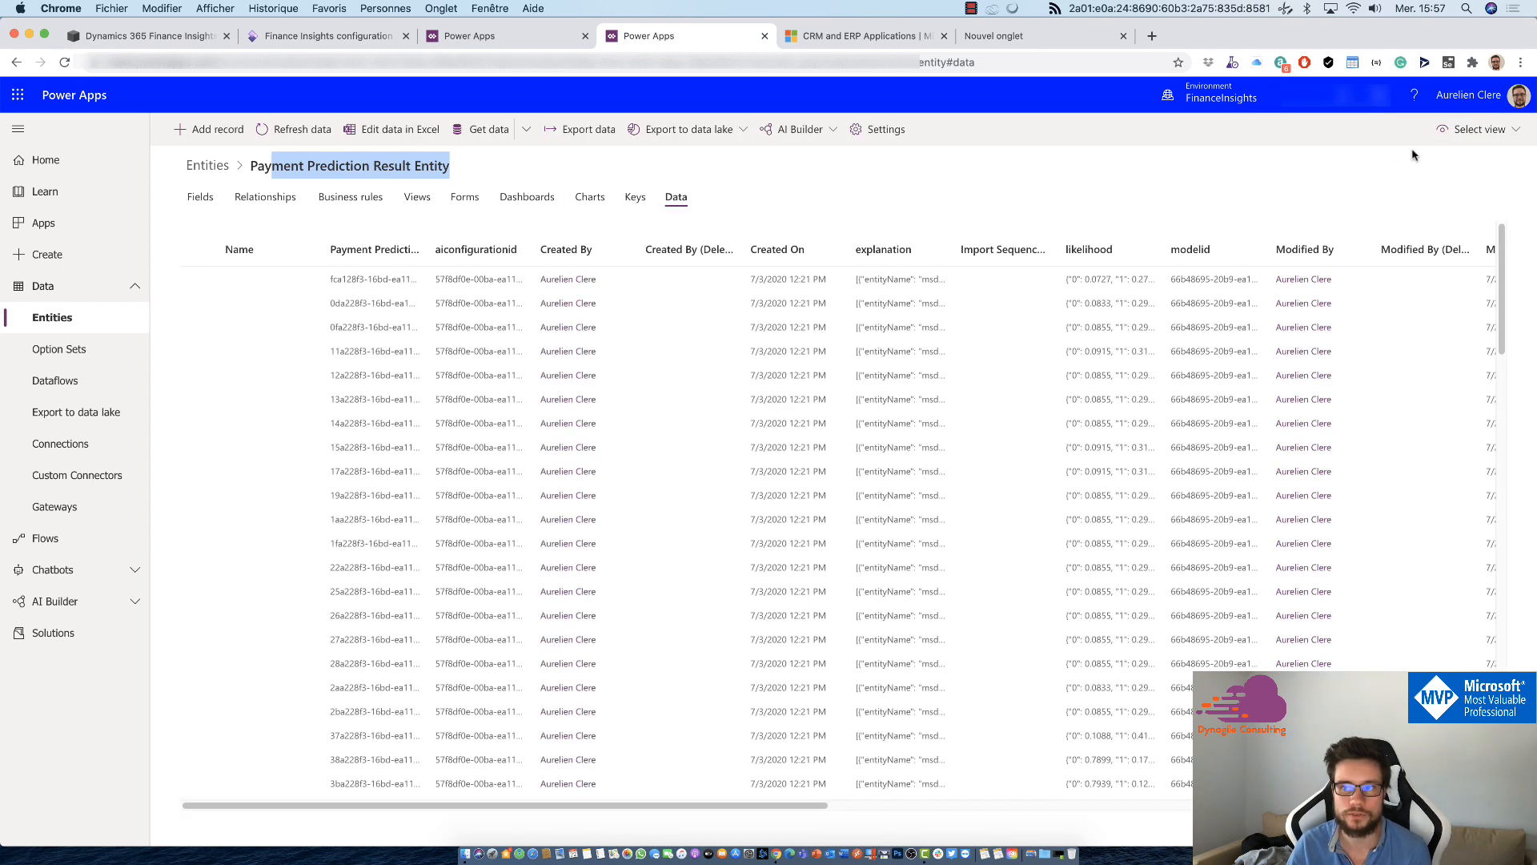
{"action": "left_click", "coordinate": [1476, 130]}
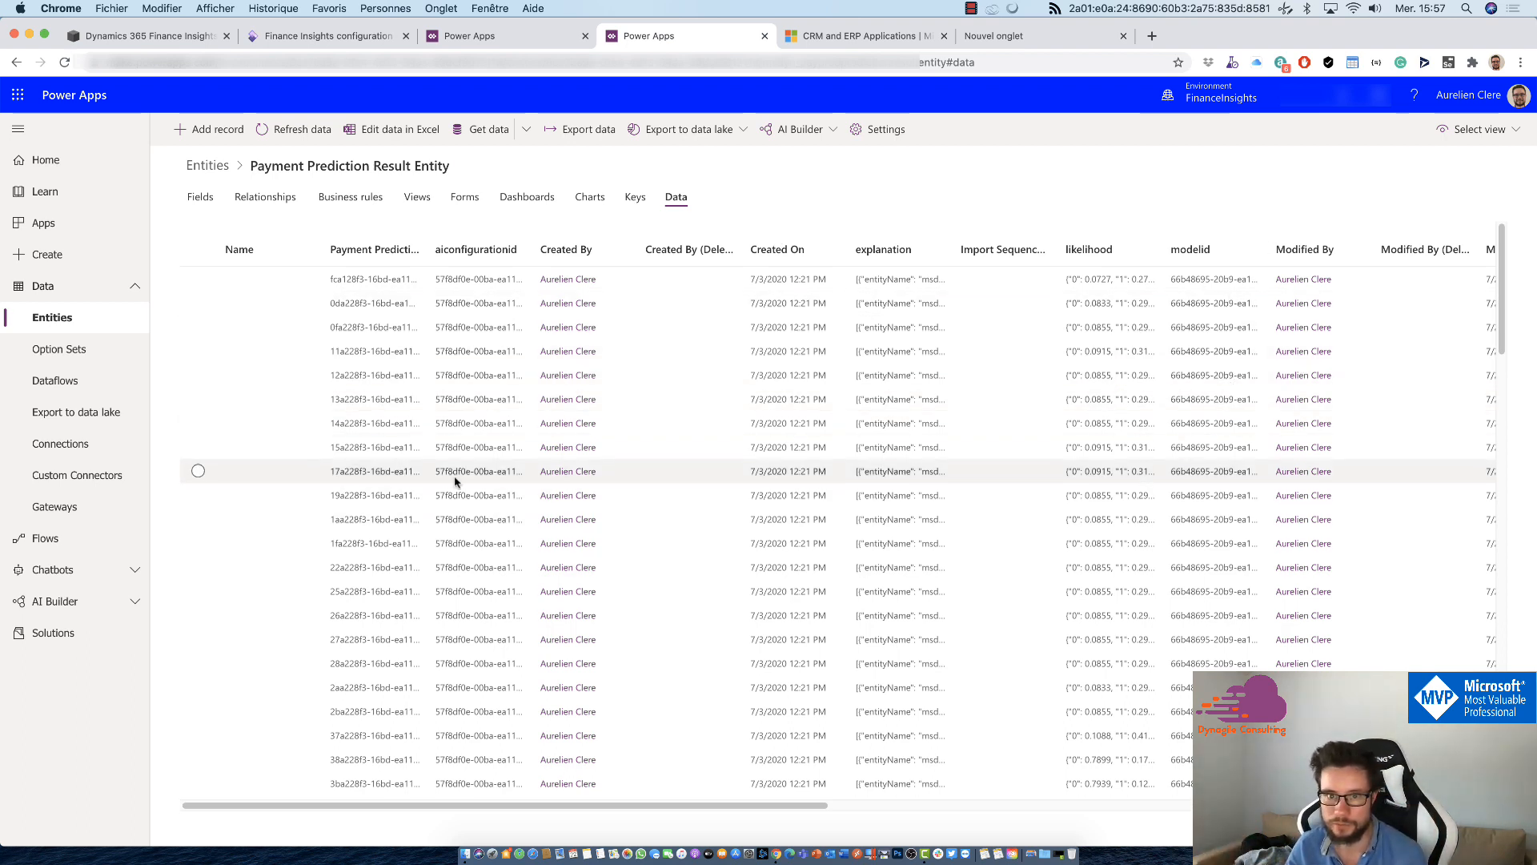
{"action": "left_click_drag", "start_coordinate": [1077, 278], "coordinate": [1148, 281]}
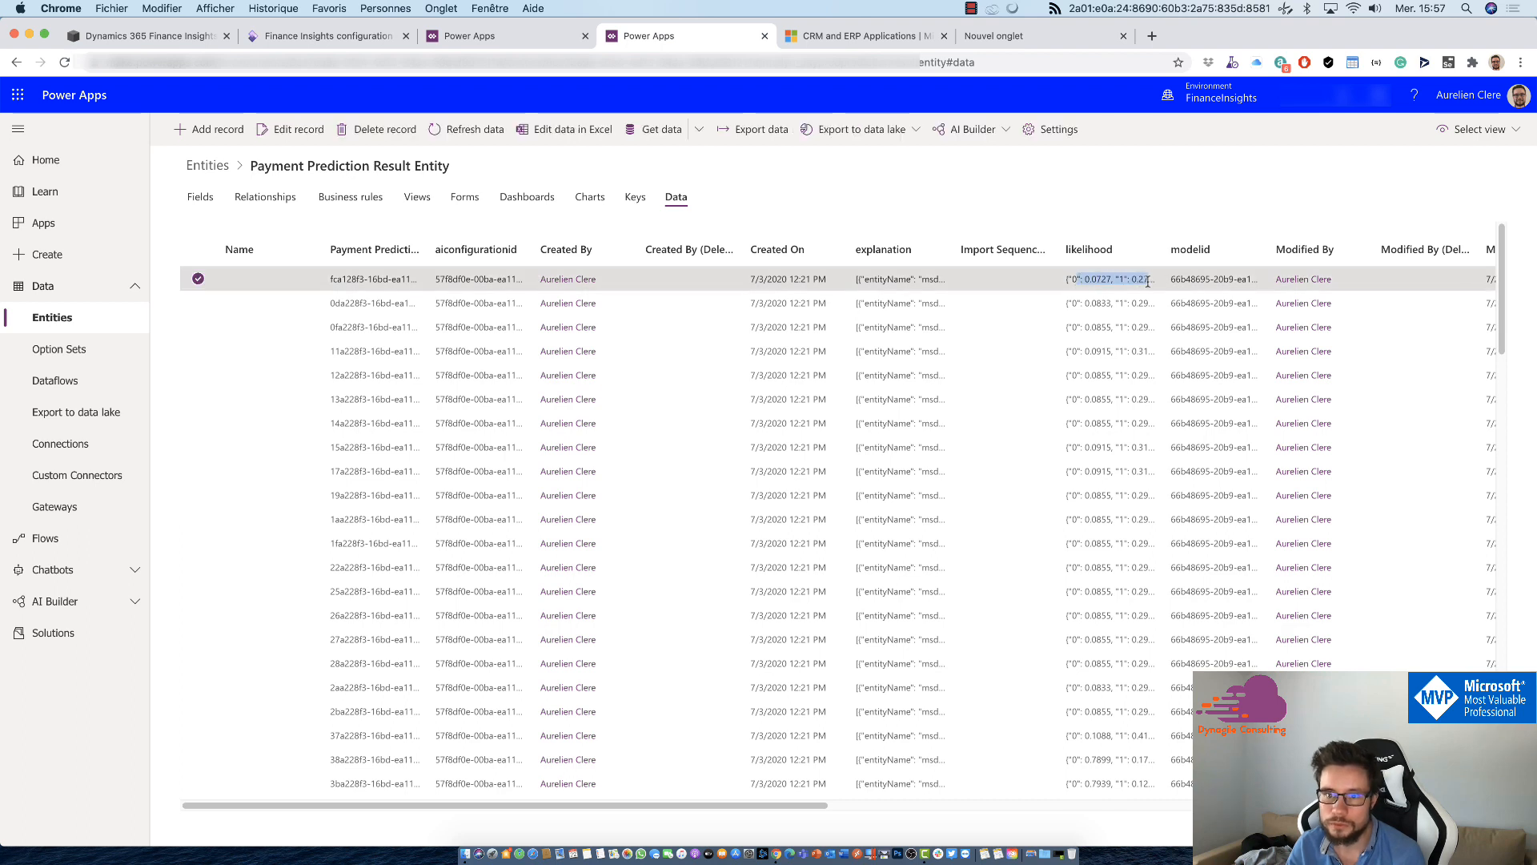
{"action": "left_click_drag", "start_coordinate": [874, 279], "coordinate": [995, 293]}
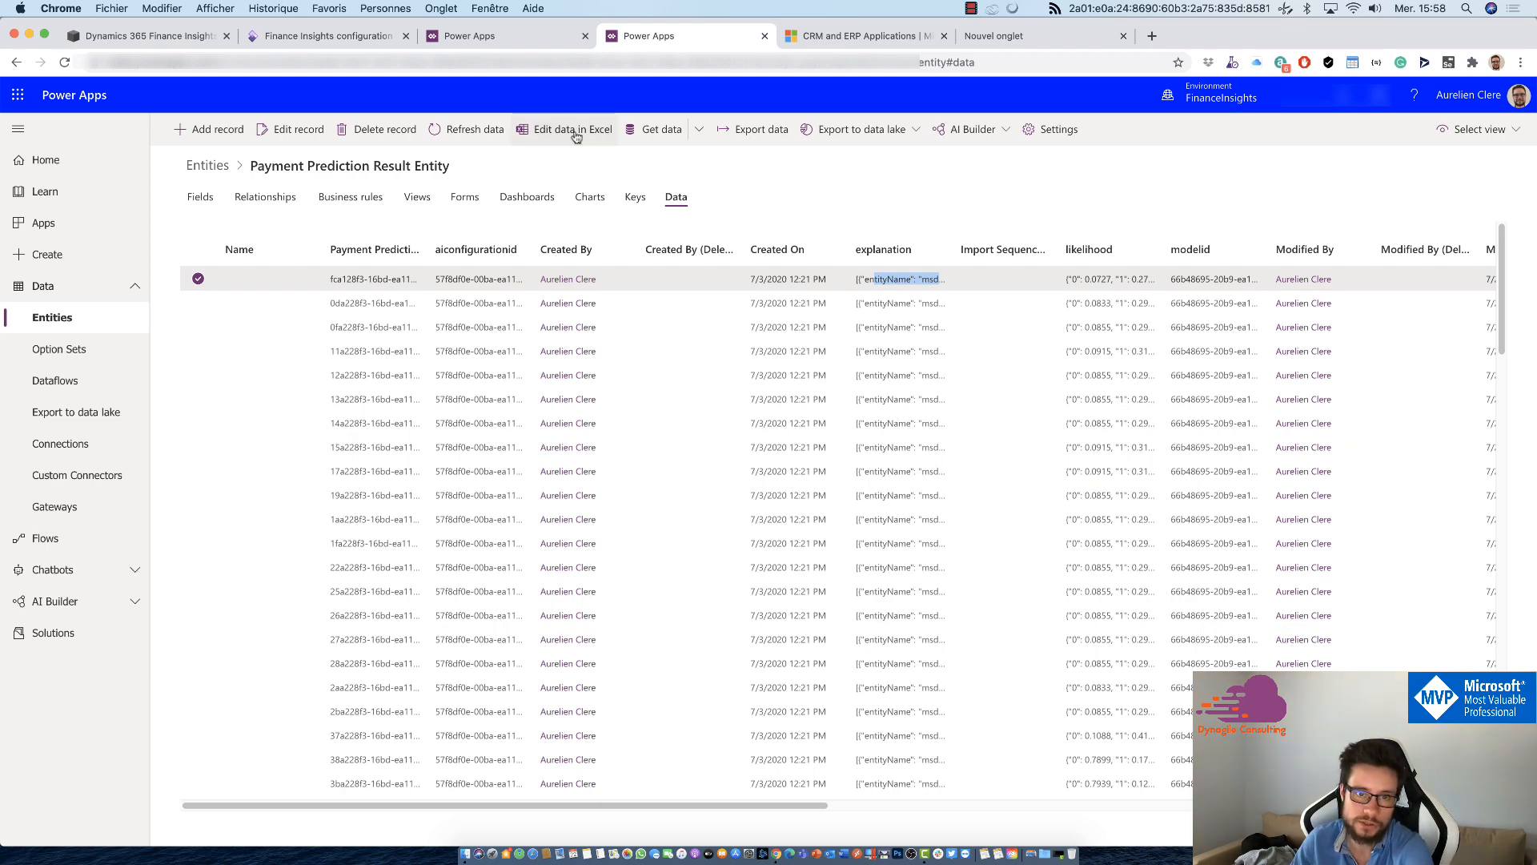
Step: Open the Power Platform admin center in the new browser tab and go to its Data integration page
{"action": "left_click", "coordinate": [992, 36]}
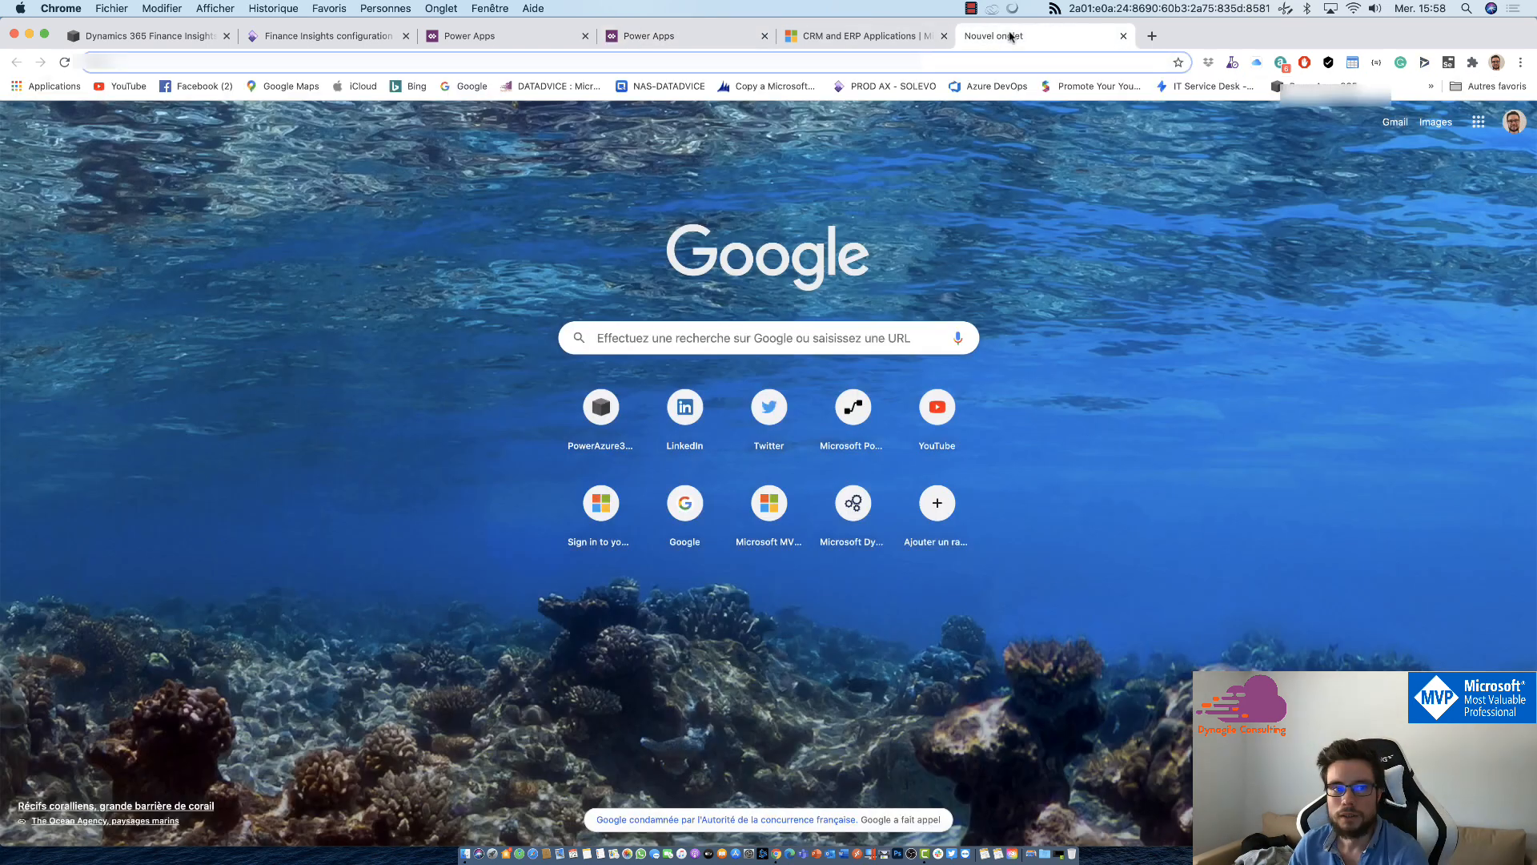
{"action": "type", "text": "adm"}
{"action": "key", "text": "Return"}
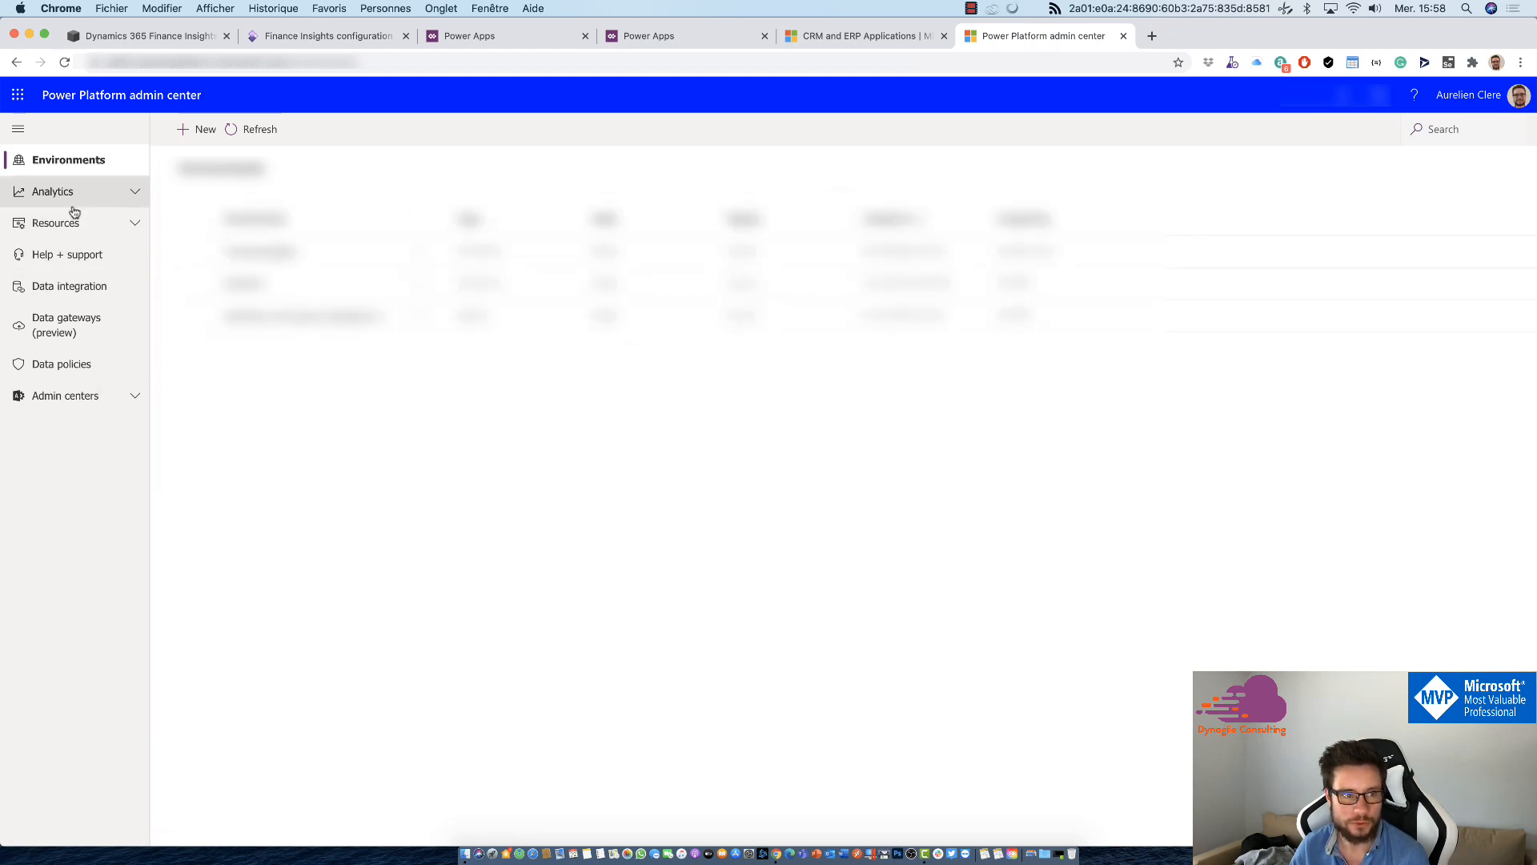
{"action": "left_click", "coordinate": [65, 299]}
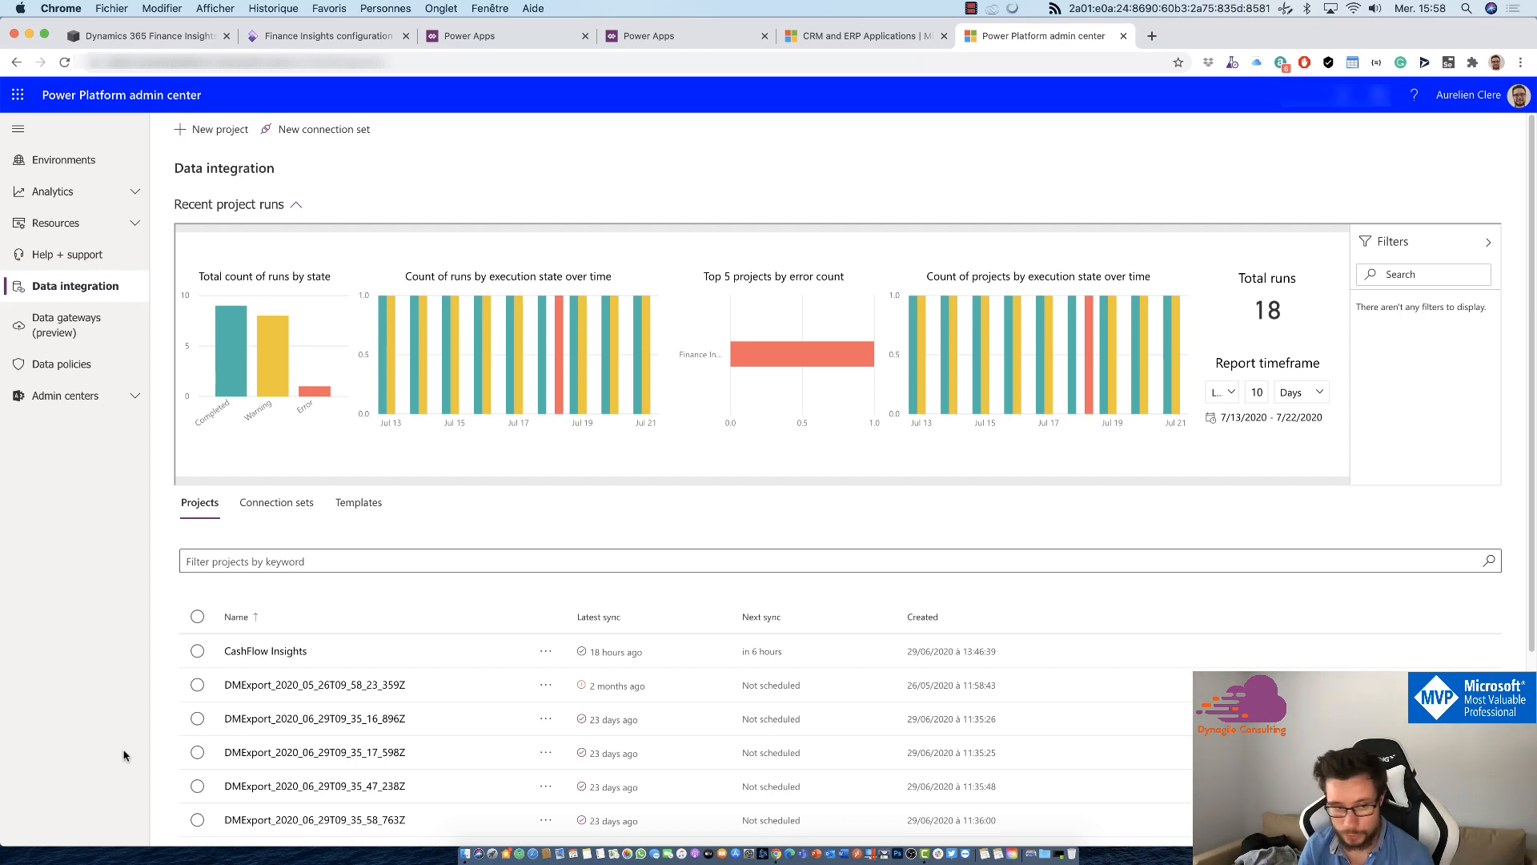
Step: Open the Finance Insights data integration project and review its tasks, scheduling and execution history
{"action": "scroll", "coordinate": [196, 729], "scroll_direction": "down", "scroll_amount": 5}
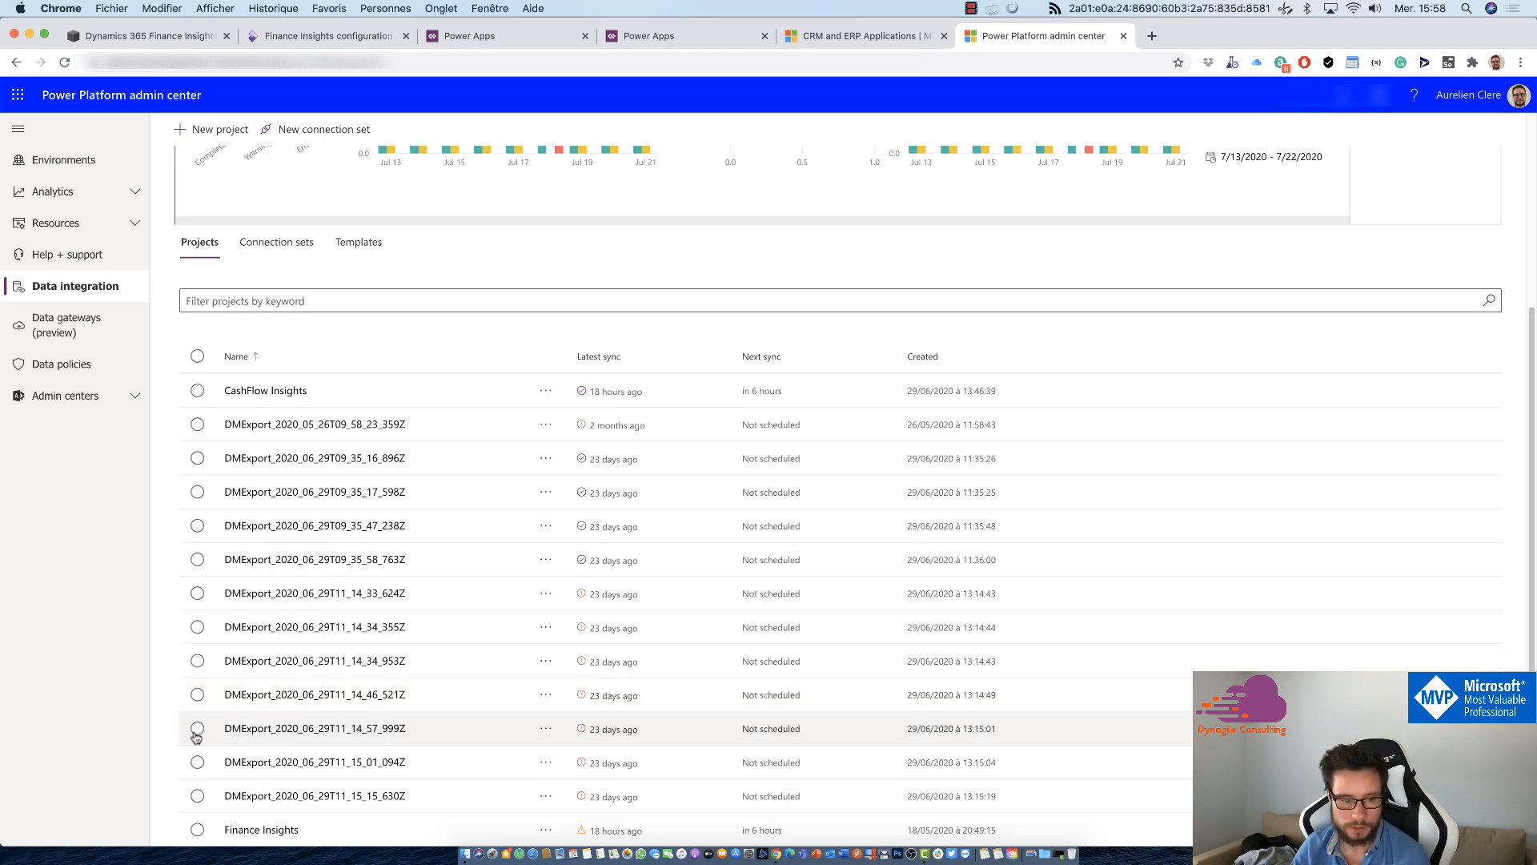
{"action": "left_click", "coordinate": [248, 831]}
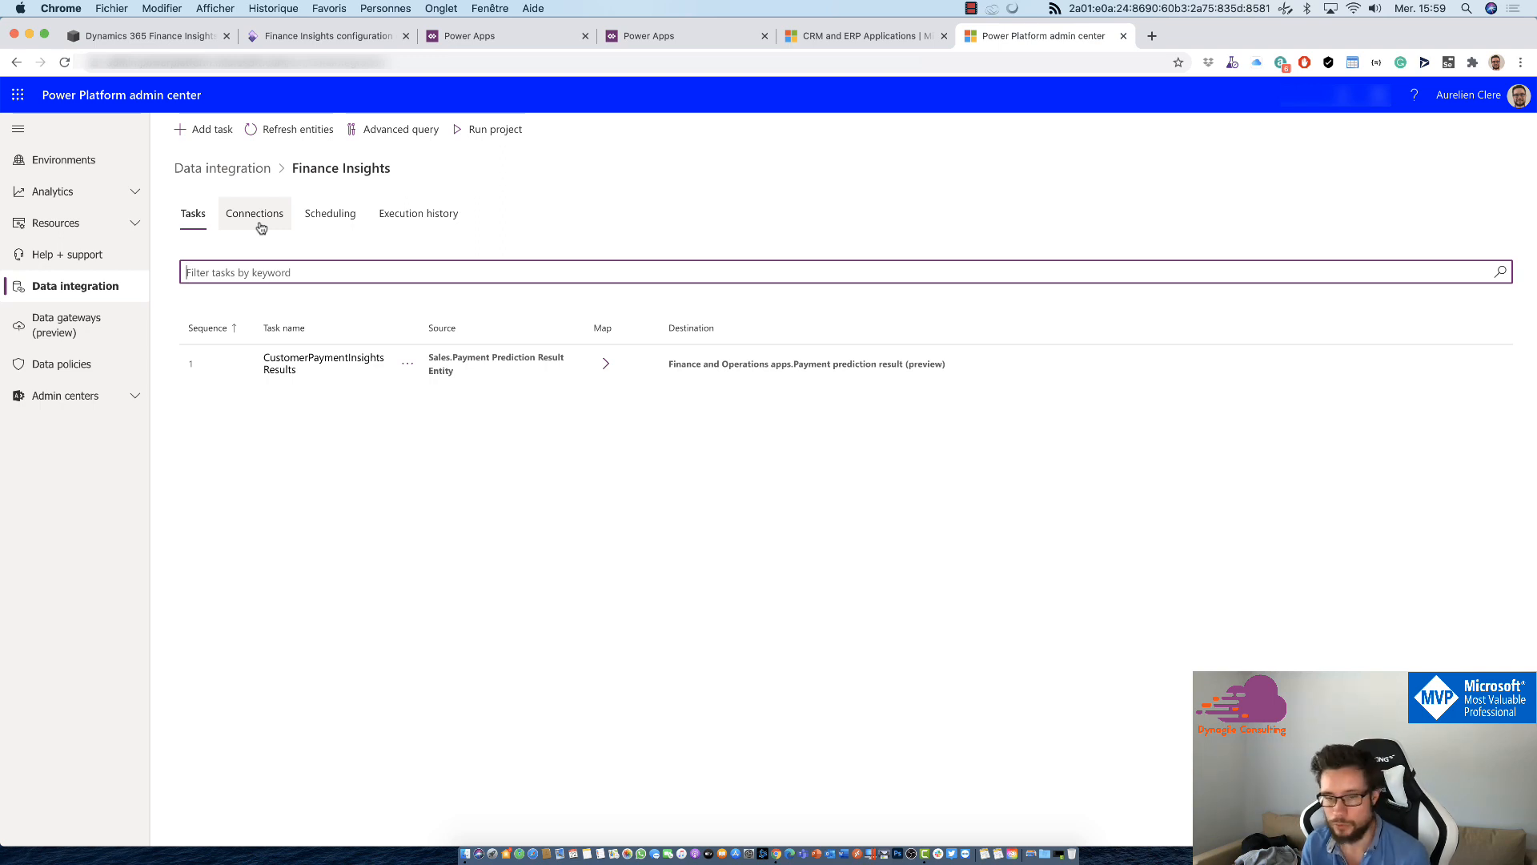
{"action": "left_click", "coordinate": [349, 224]}
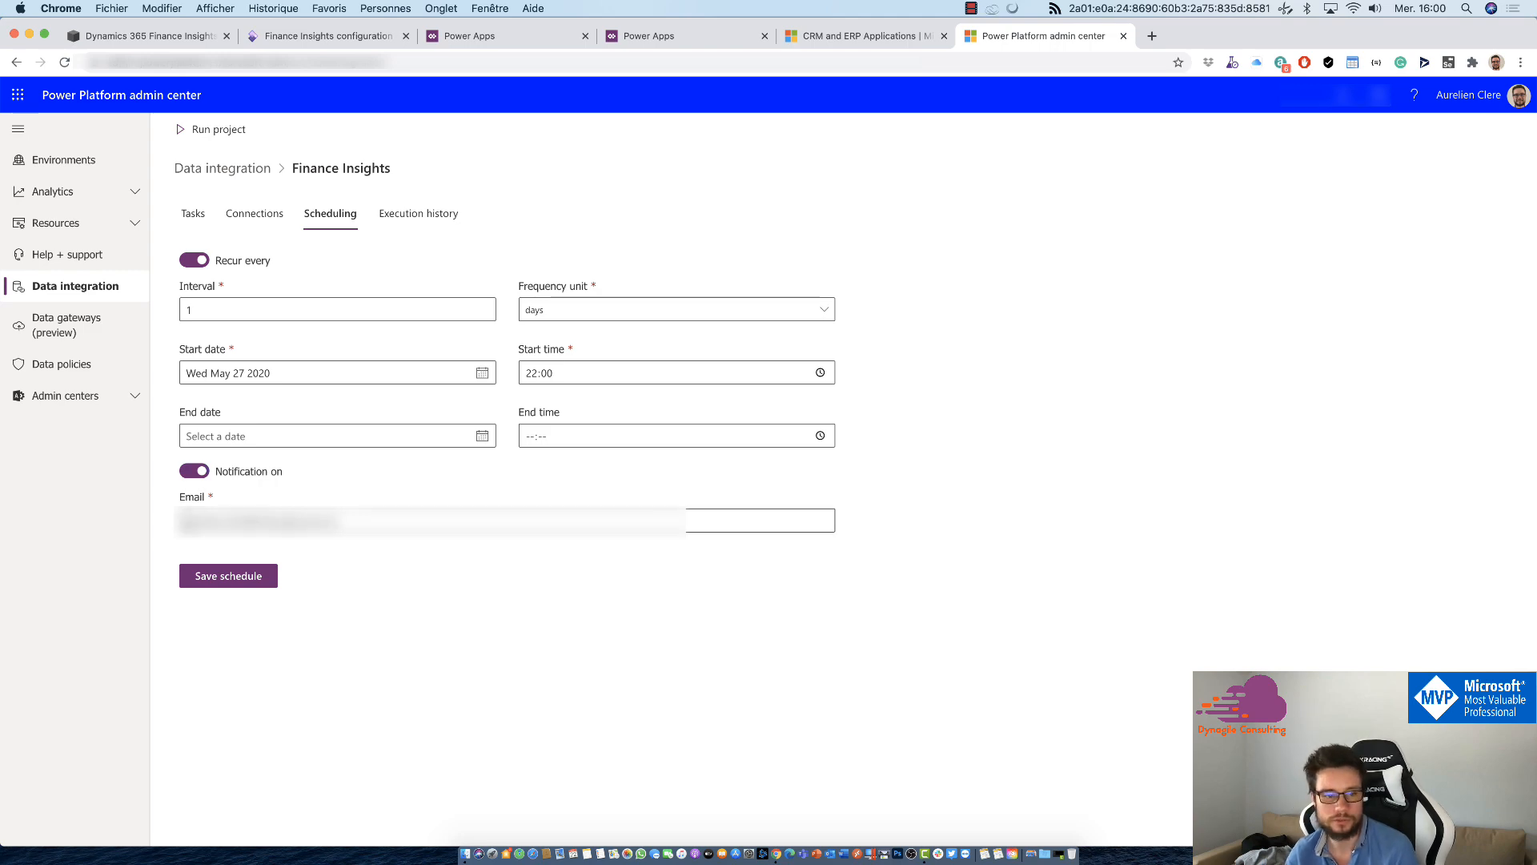
{"action": "left_click", "coordinate": [427, 213]}
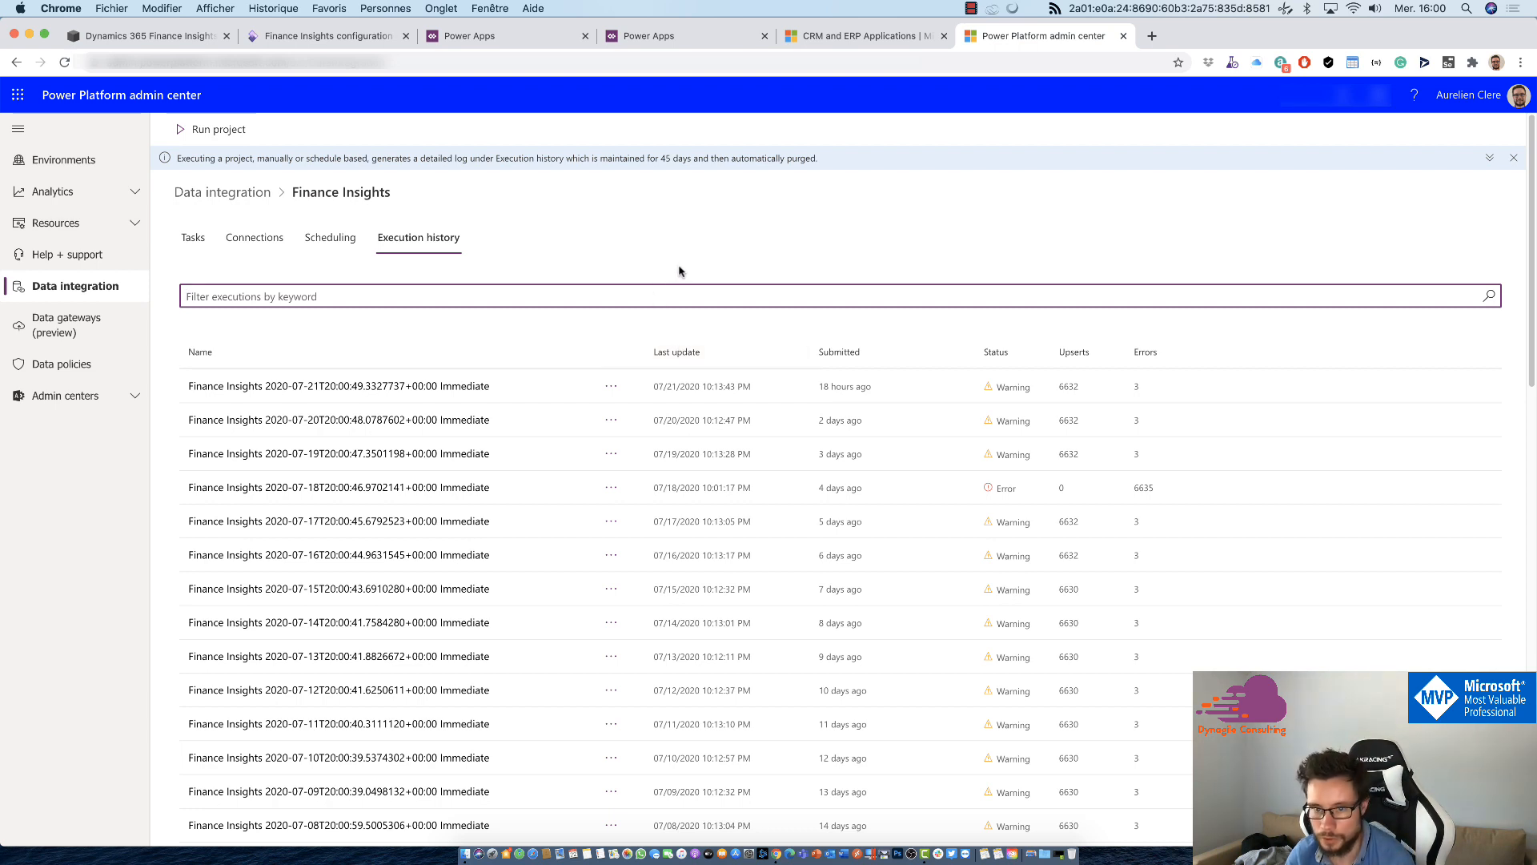
{"action": "scroll", "coordinate": [678, 271], "scroll_direction": "down", "scroll_amount": 1}
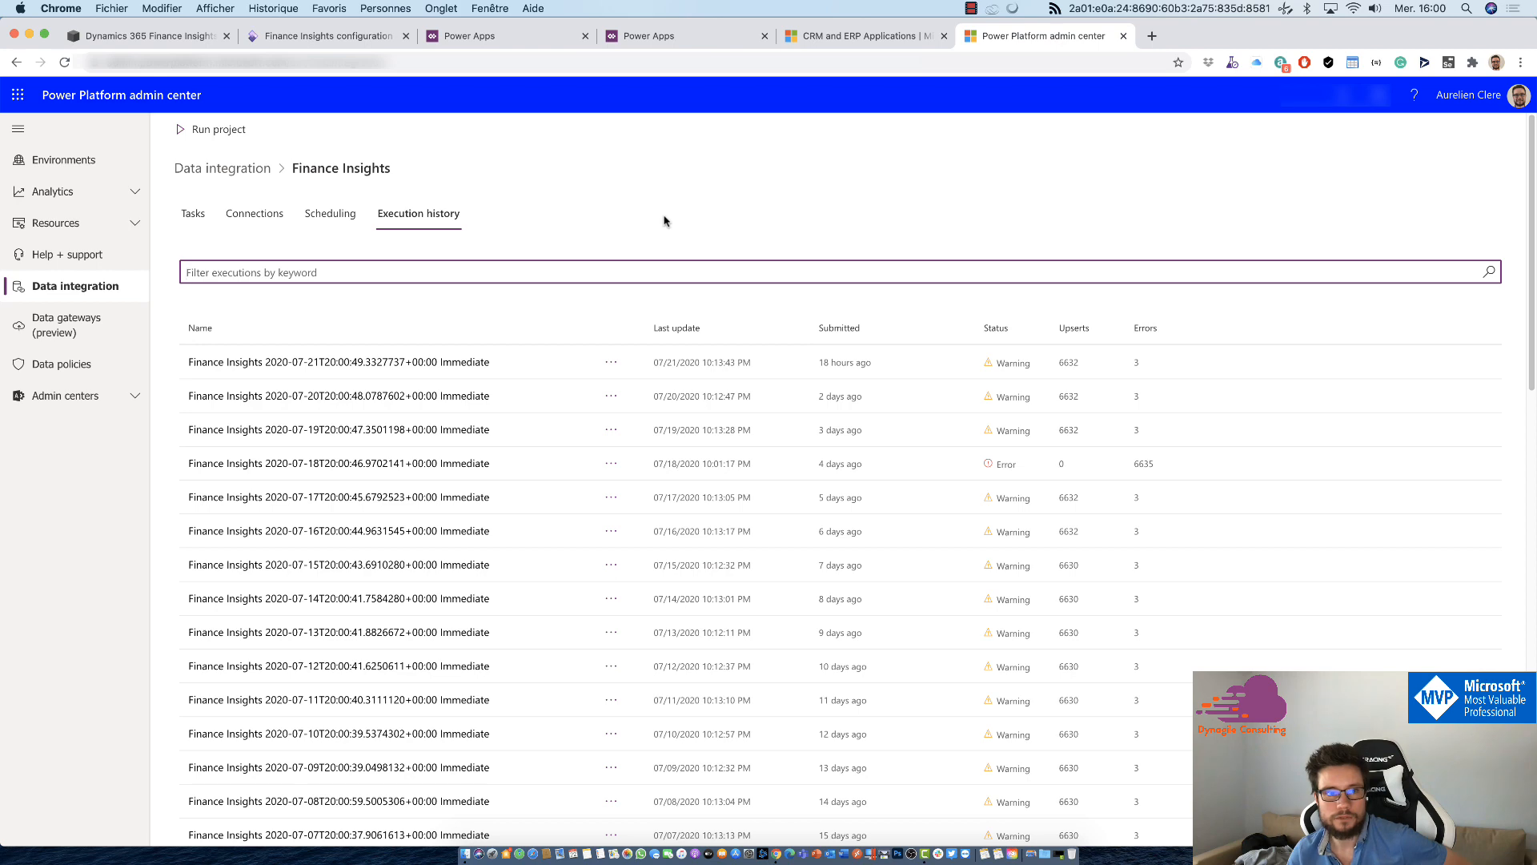
Step: Switch to the Finance Insights configuration in Finance and Operations and review the Budget Proposal and Cash flow forecasts settings
{"action": "left_click", "coordinate": [364, 37]}
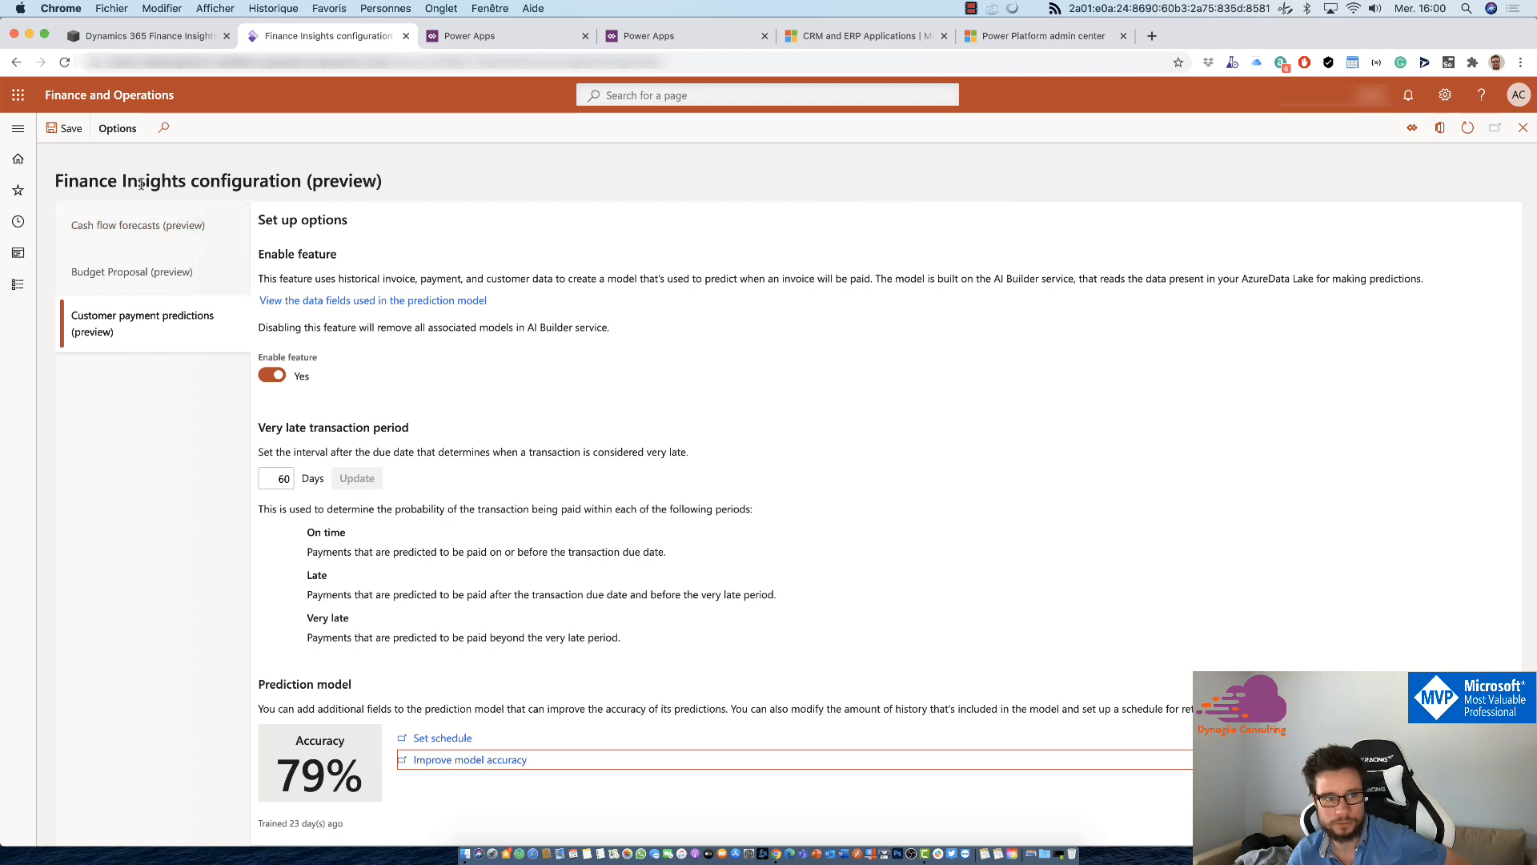
{"action": "left_click", "coordinate": [125, 269]}
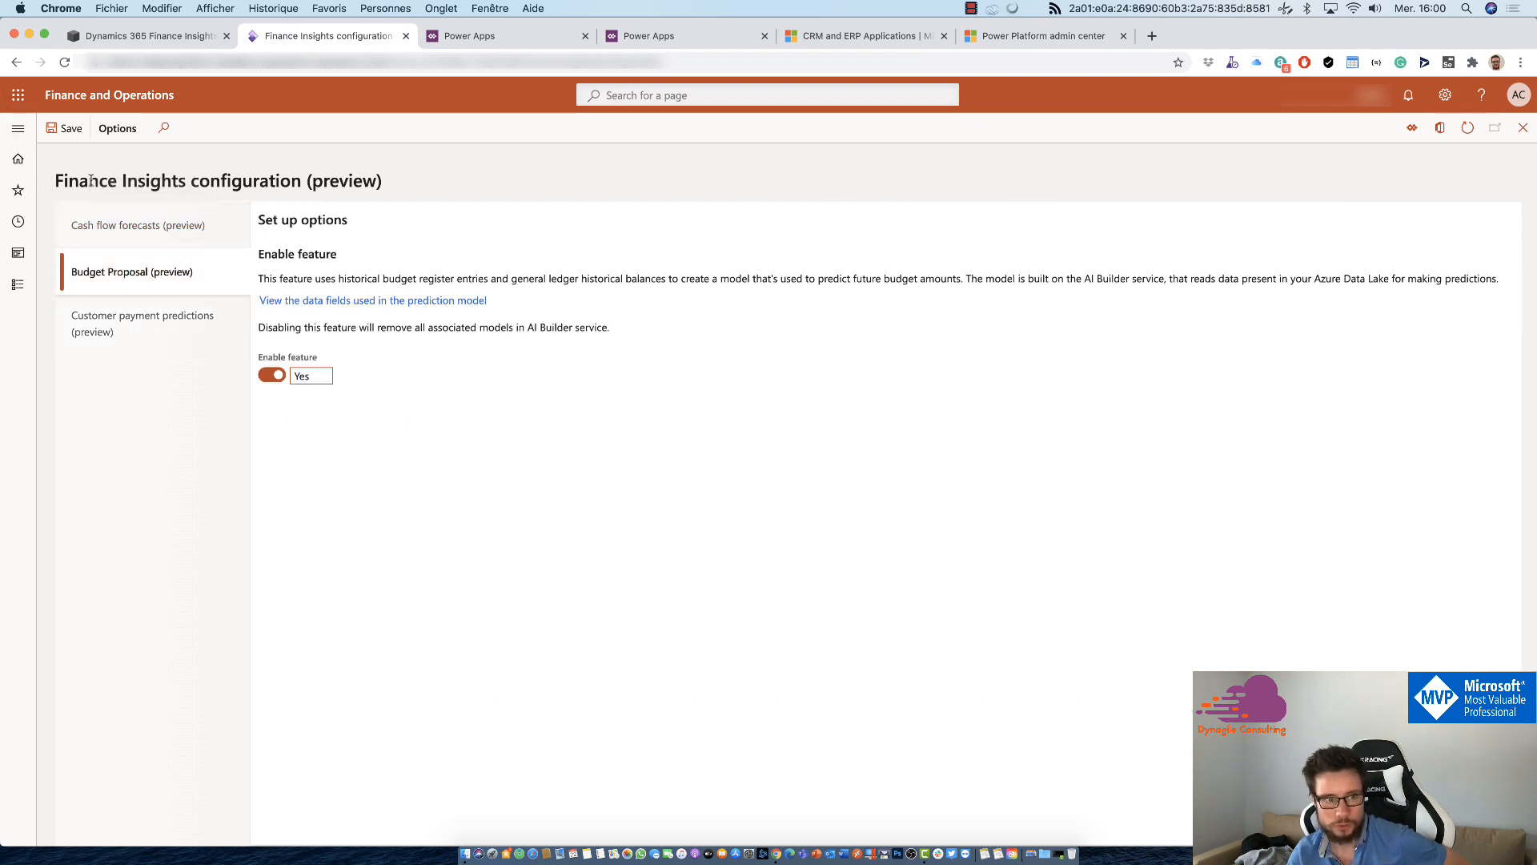
{"action": "left_click", "coordinate": [172, 225]}
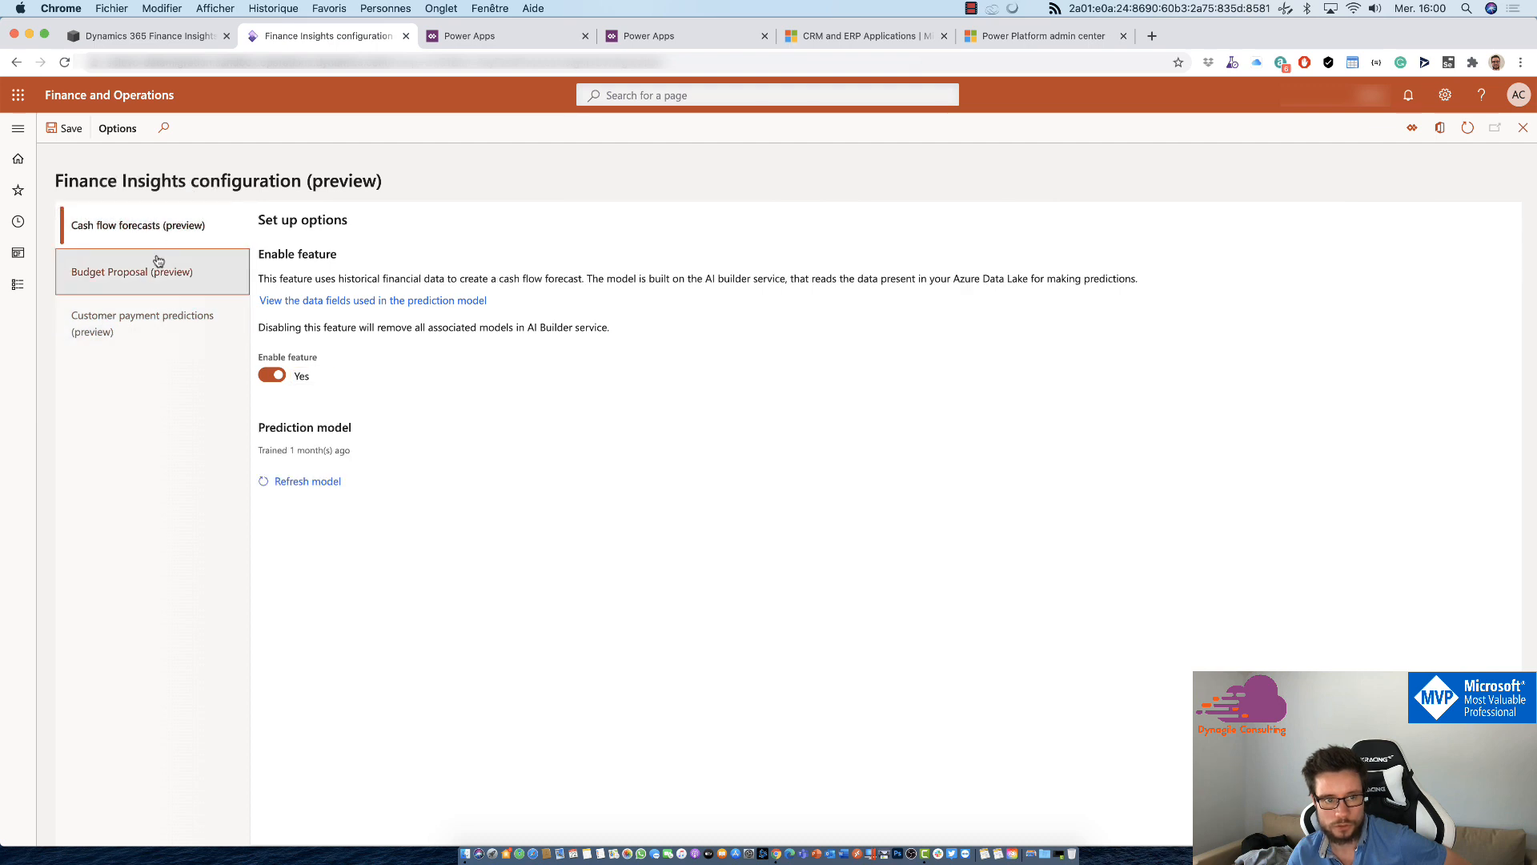
{"action": "left_click", "coordinate": [164, 264]}
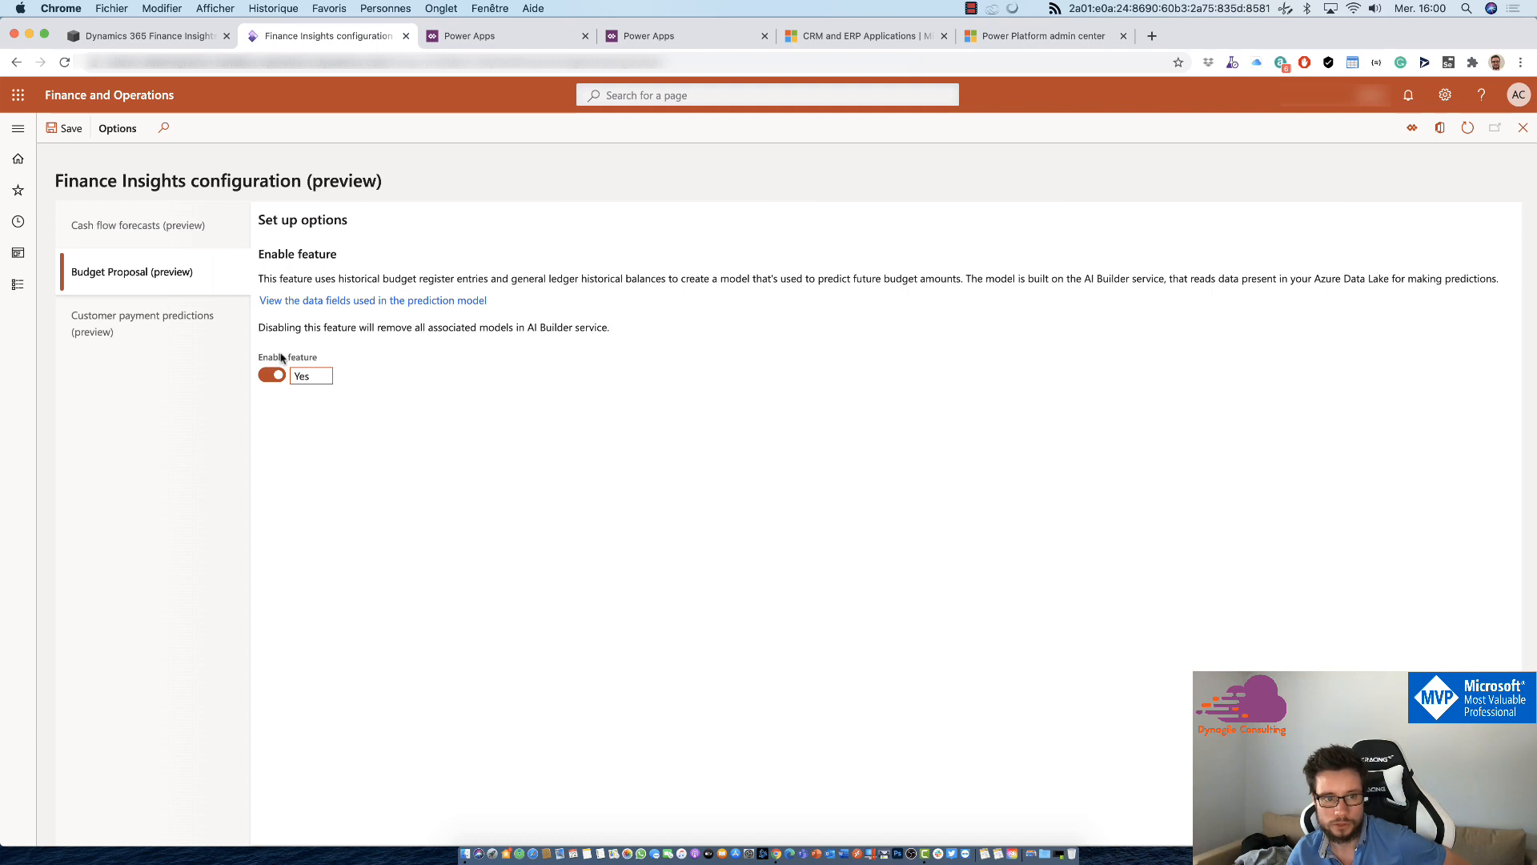
{"action": "left_click", "coordinate": [202, 232]}
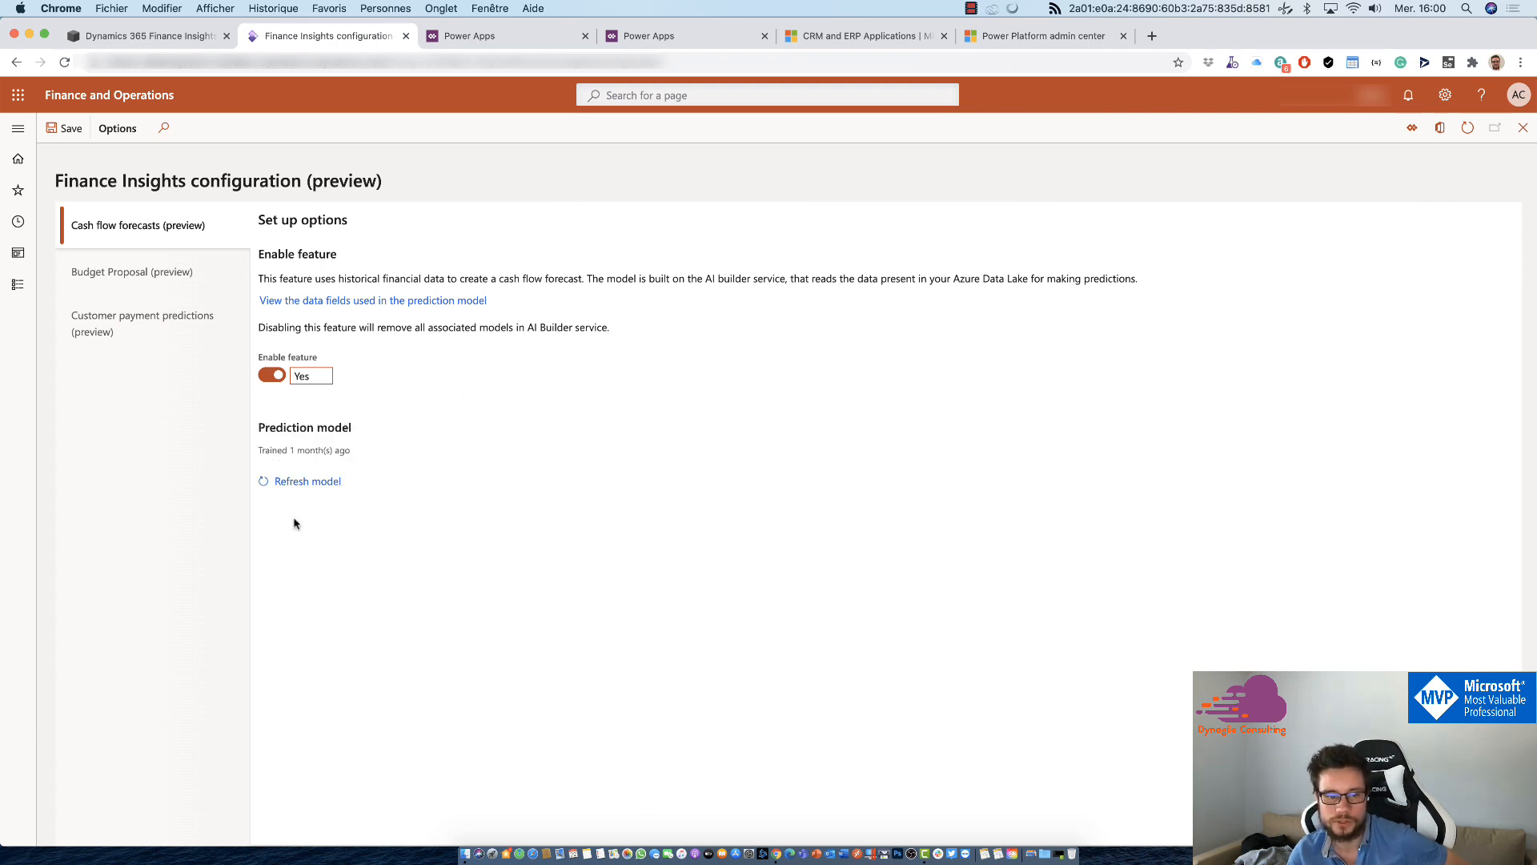
Step: Open Payment predictions per customer (preview) in the Credit and collections module
{"action": "left_click", "coordinate": [19, 130]}
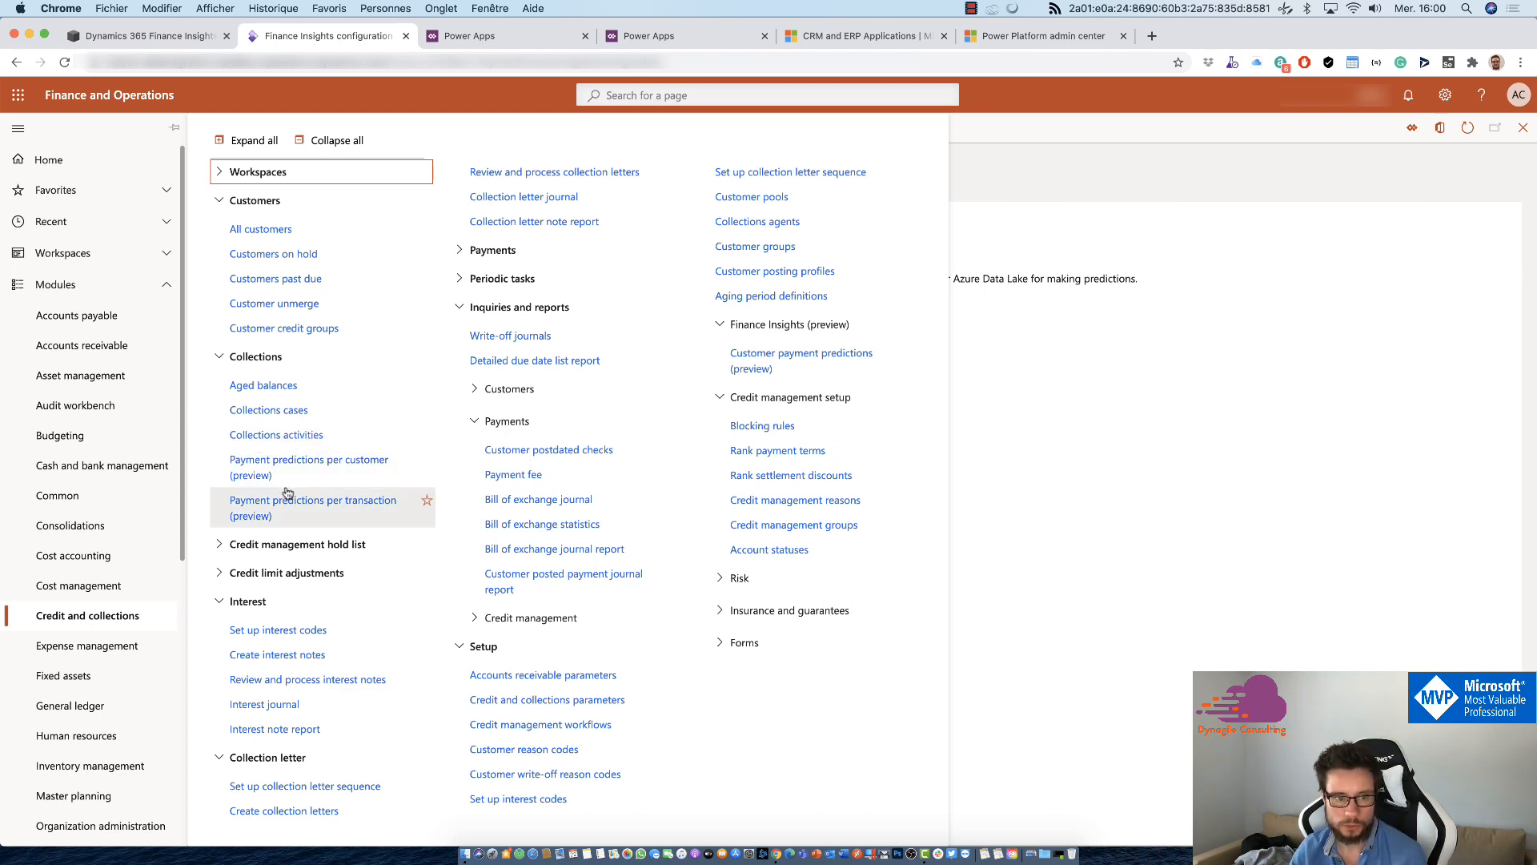
{"action": "left_click", "coordinate": [302, 525]}
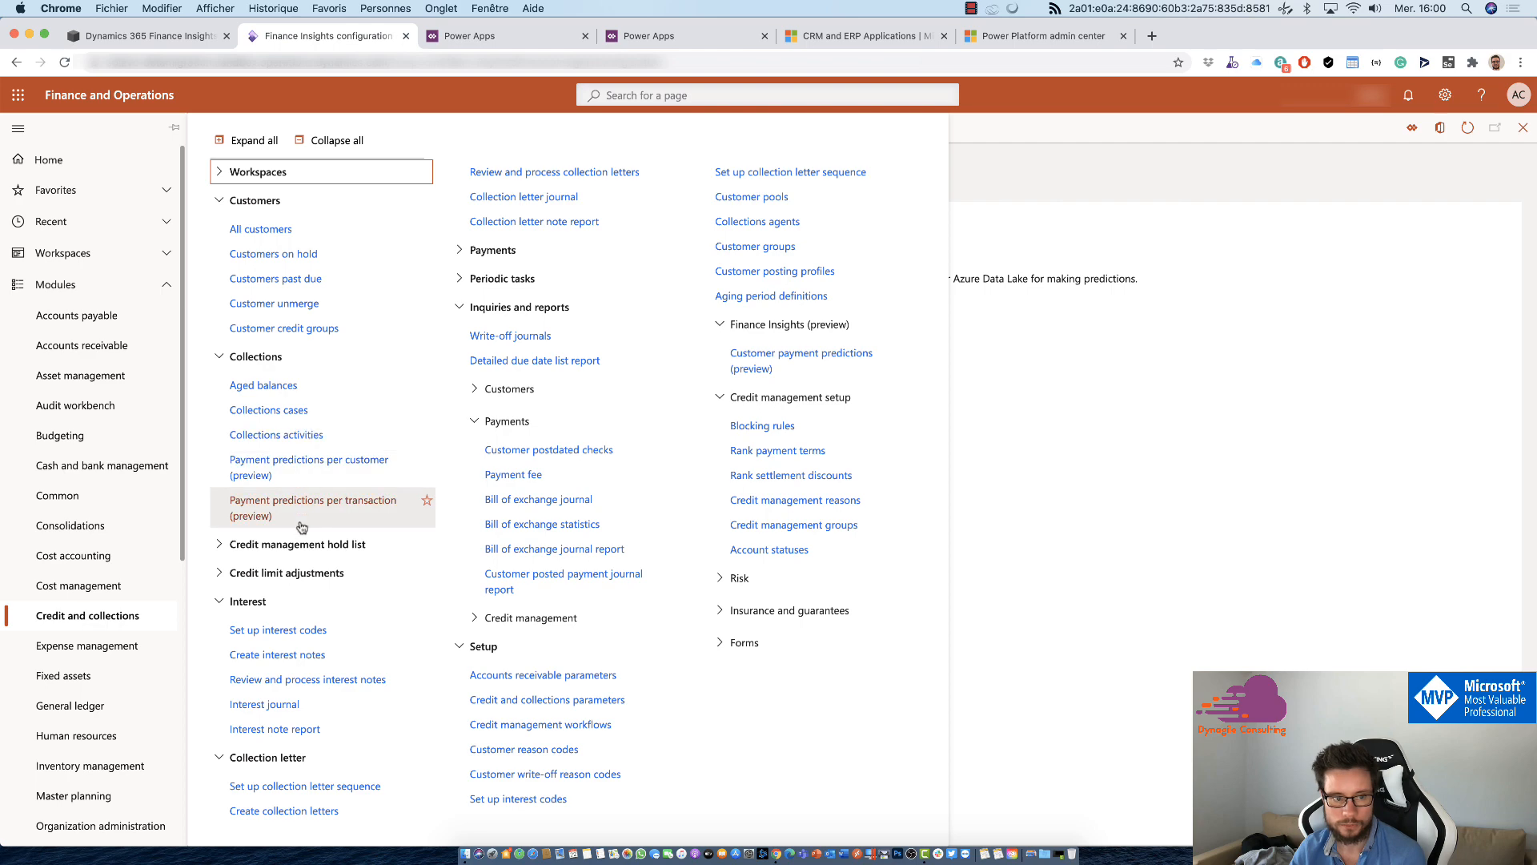
{"action": "left_click", "coordinate": [309, 469]}
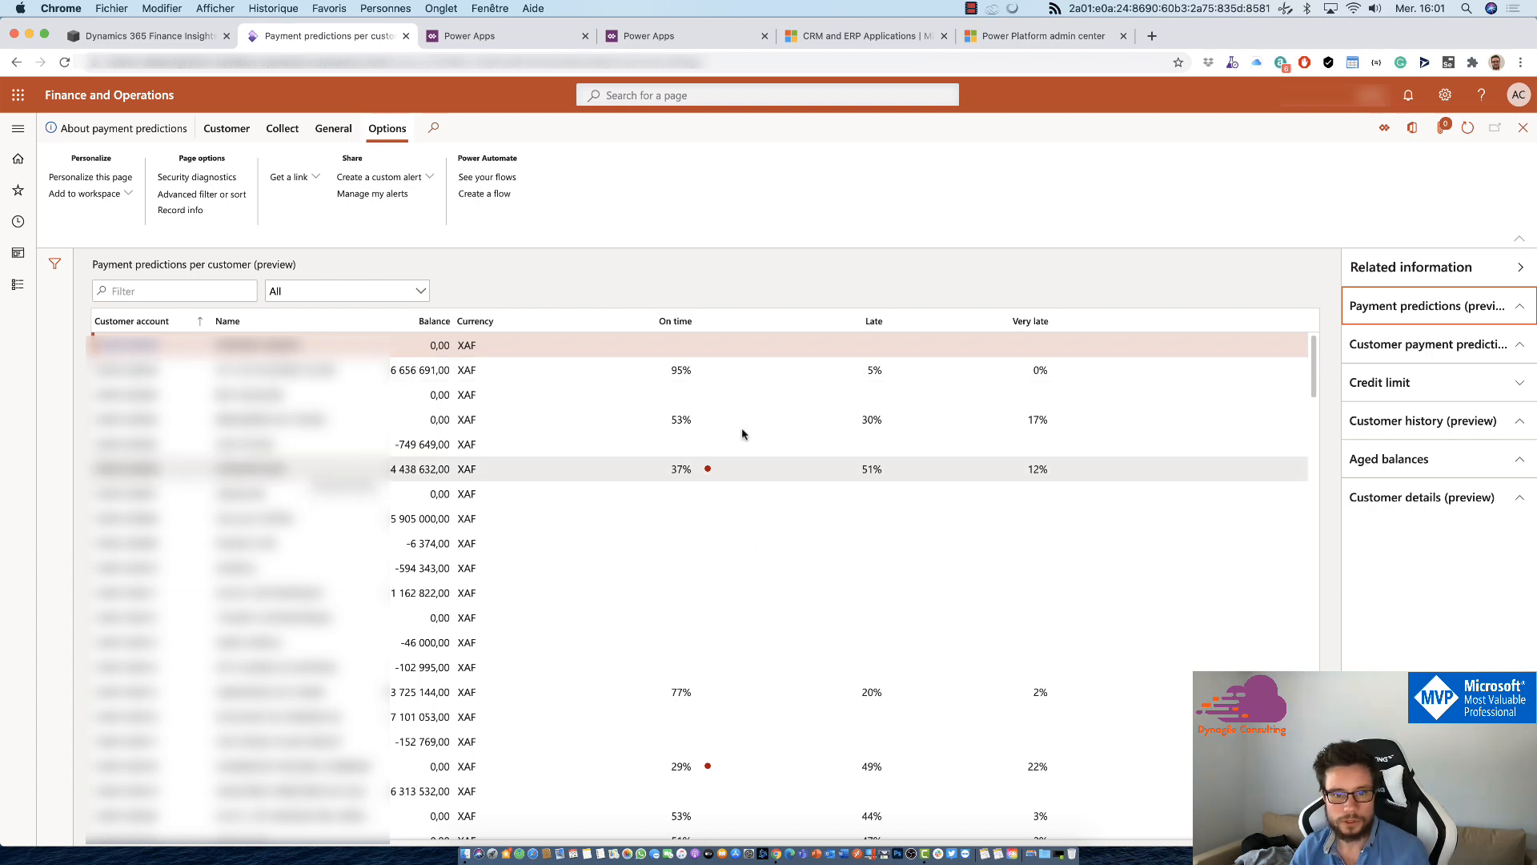
Step: Select the customer with the 37% on-time prediction and examine its related payment prediction amounts and customer payment details
{"action": "left_click", "coordinate": [661, 472]}
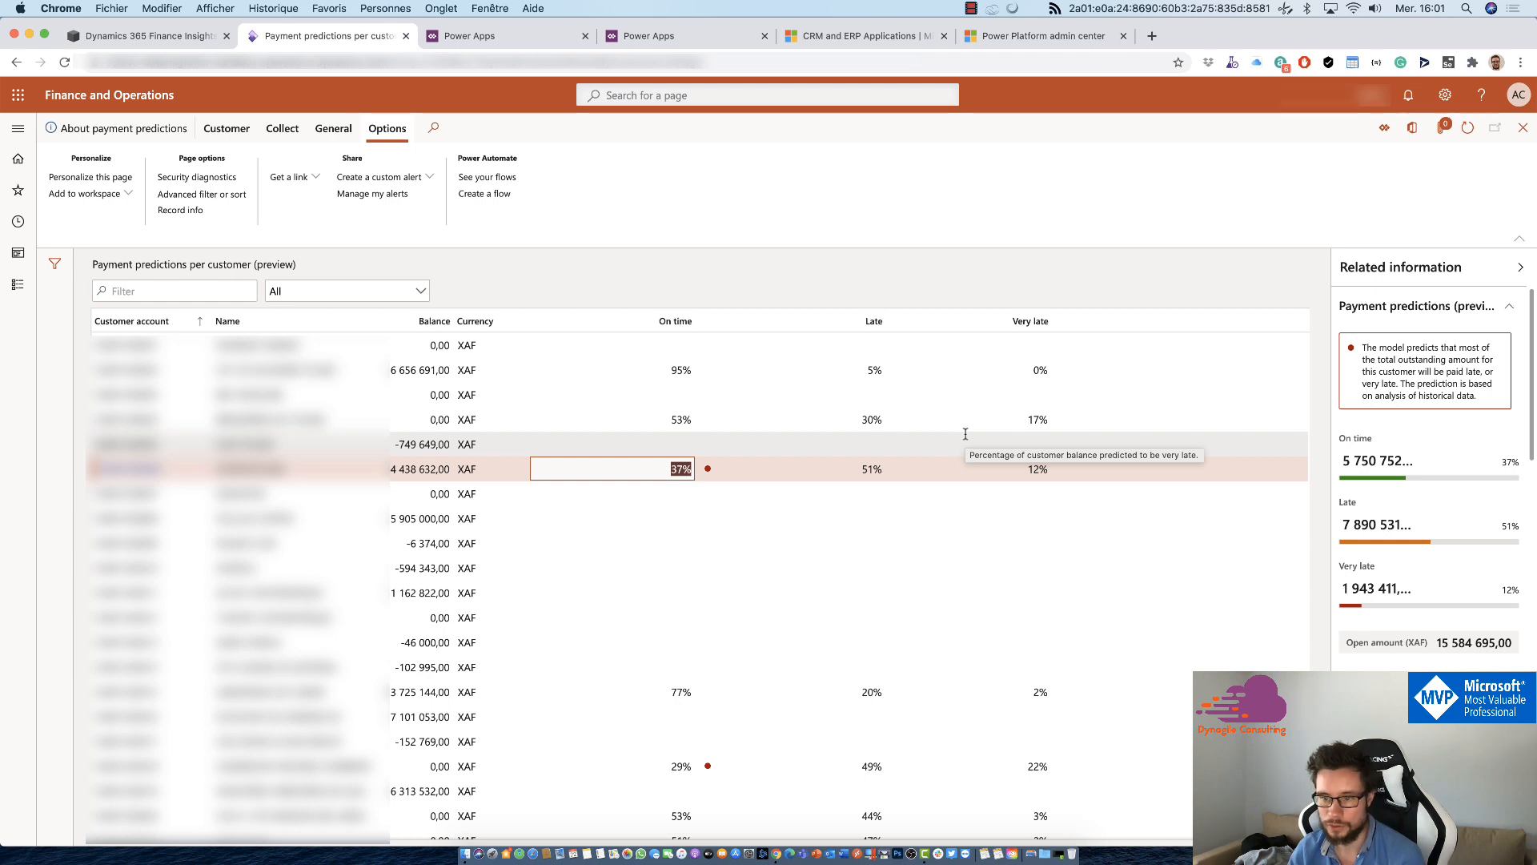
{"action": "scroll", "coordinate": [1459, 458], "scroll_direction": "down", "scroll_amount": 1}
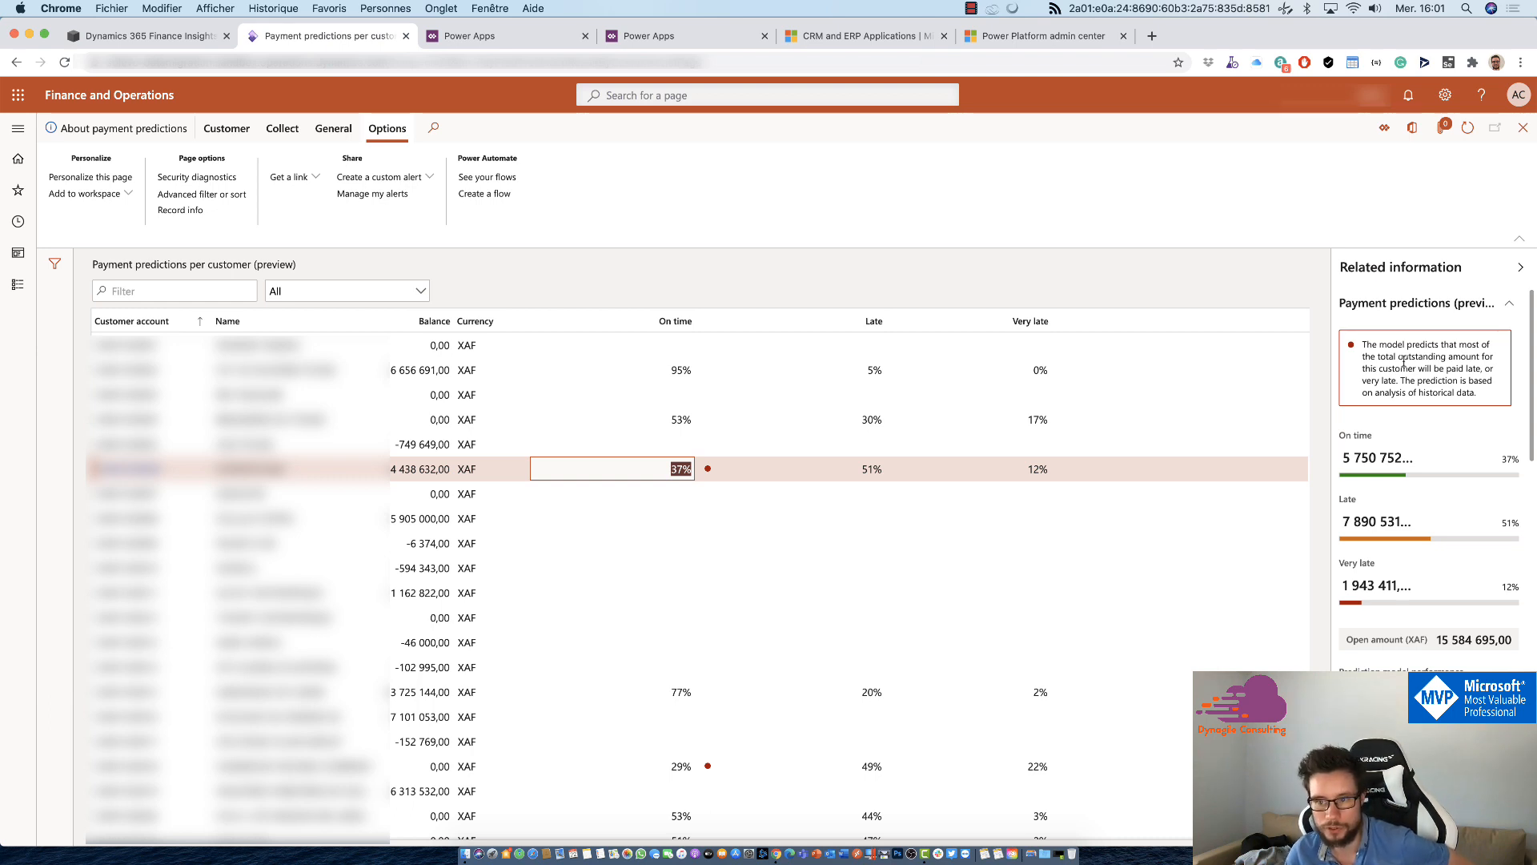
{"action": "left_click", "coordinate": [1354, 690]}
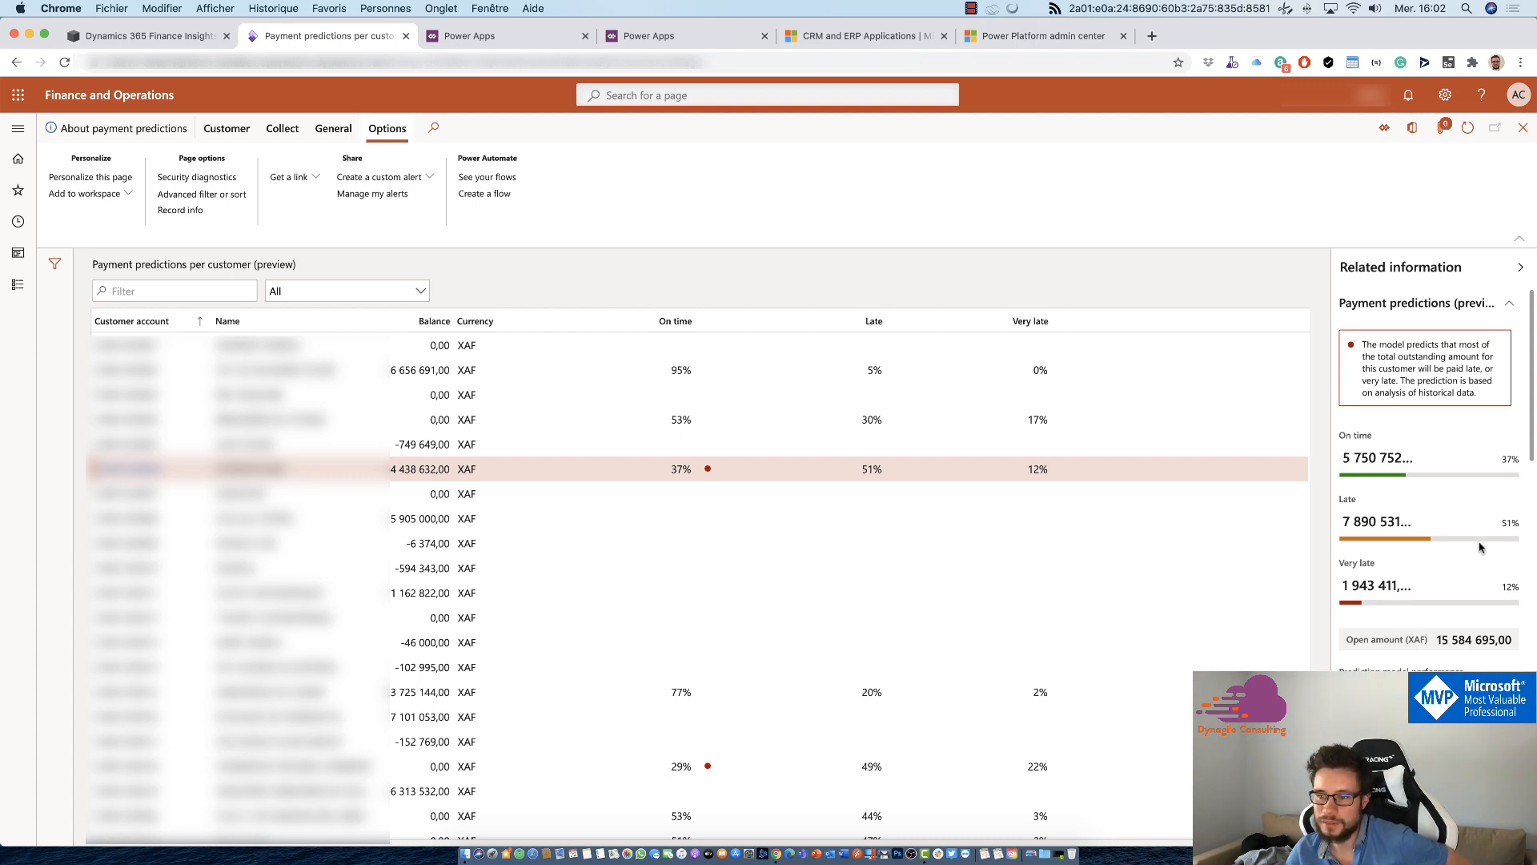
{"action": "scroll", "coordinate": [1469, 549], "scroll_direction": "down", "scroll_amount": 2}
{"action": "scroll", "coordinate": [1470, 549], "scroll_direction": "up", "scroll_amount": 2}
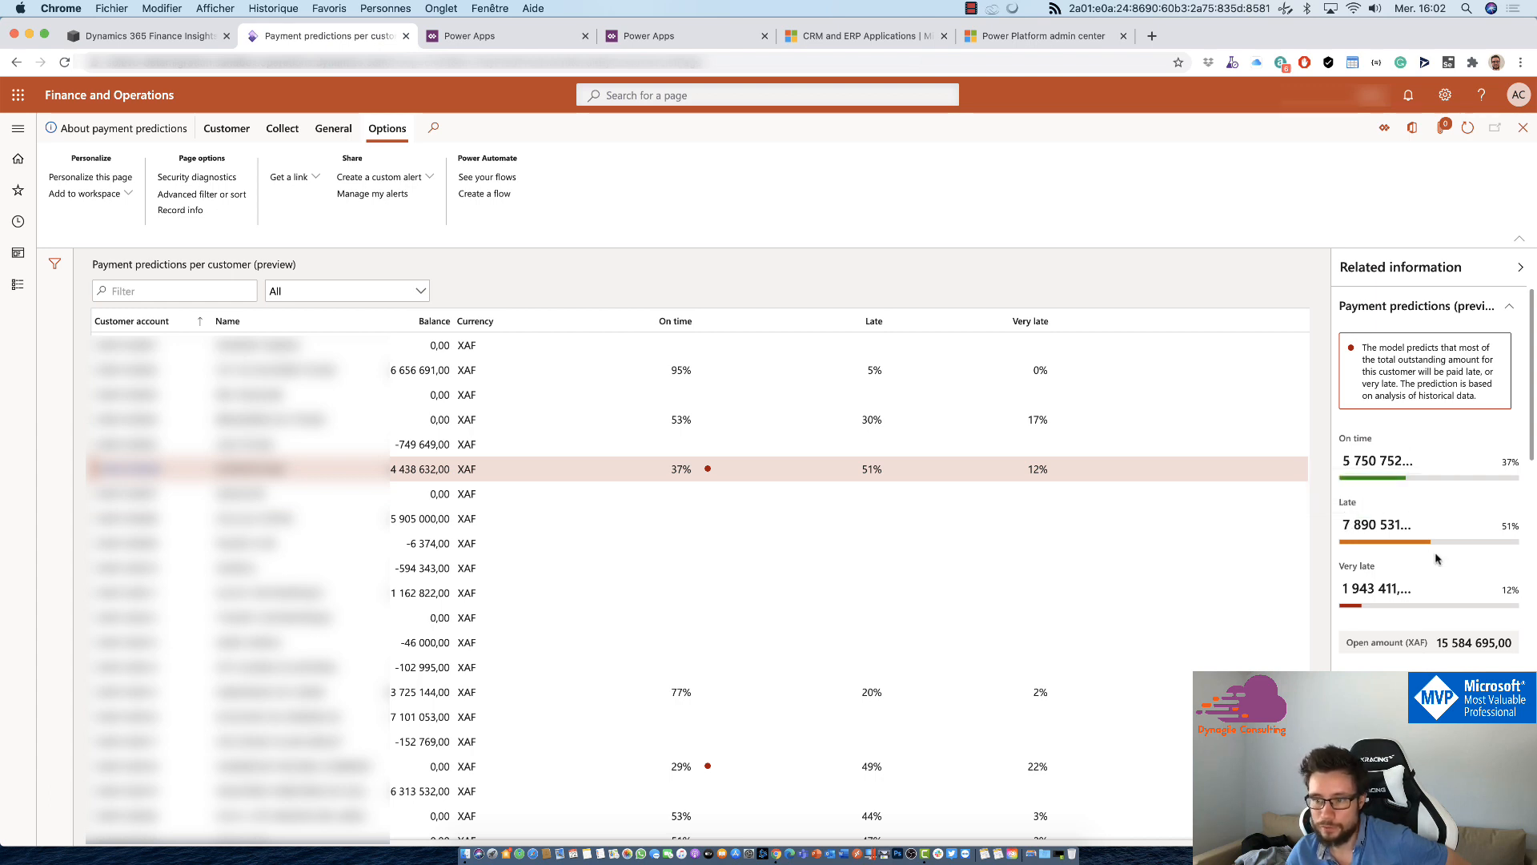
{"action": "left_click_drag", "start_coordinate": [1350, 524], "coordinate": [1370, 534]}
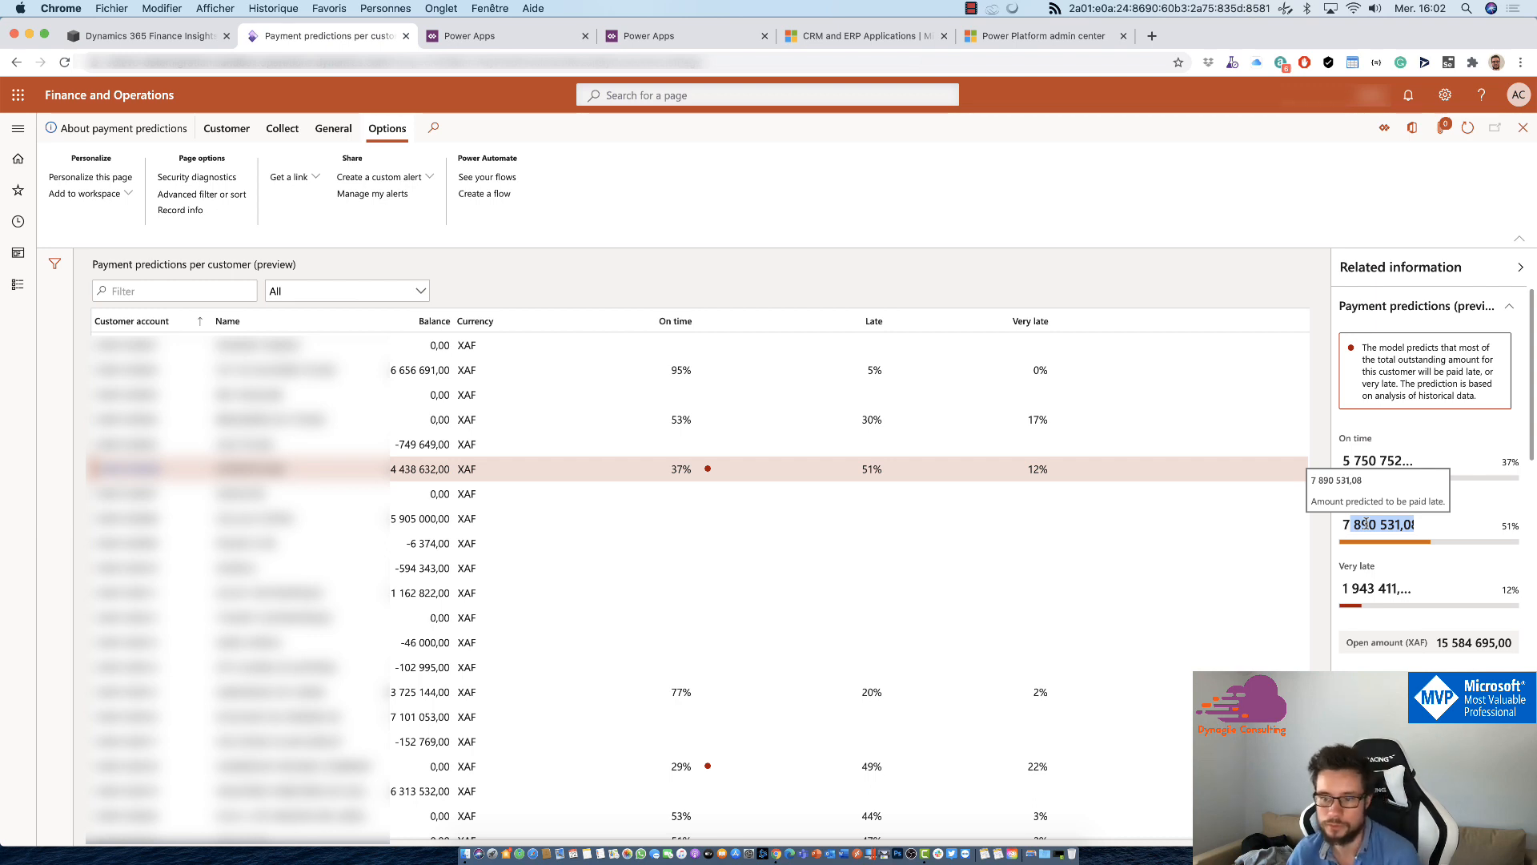
{"action": "scroll", "coordinate": [1365, 524], "scroll_direction": "down", "scroll_amount": 6}
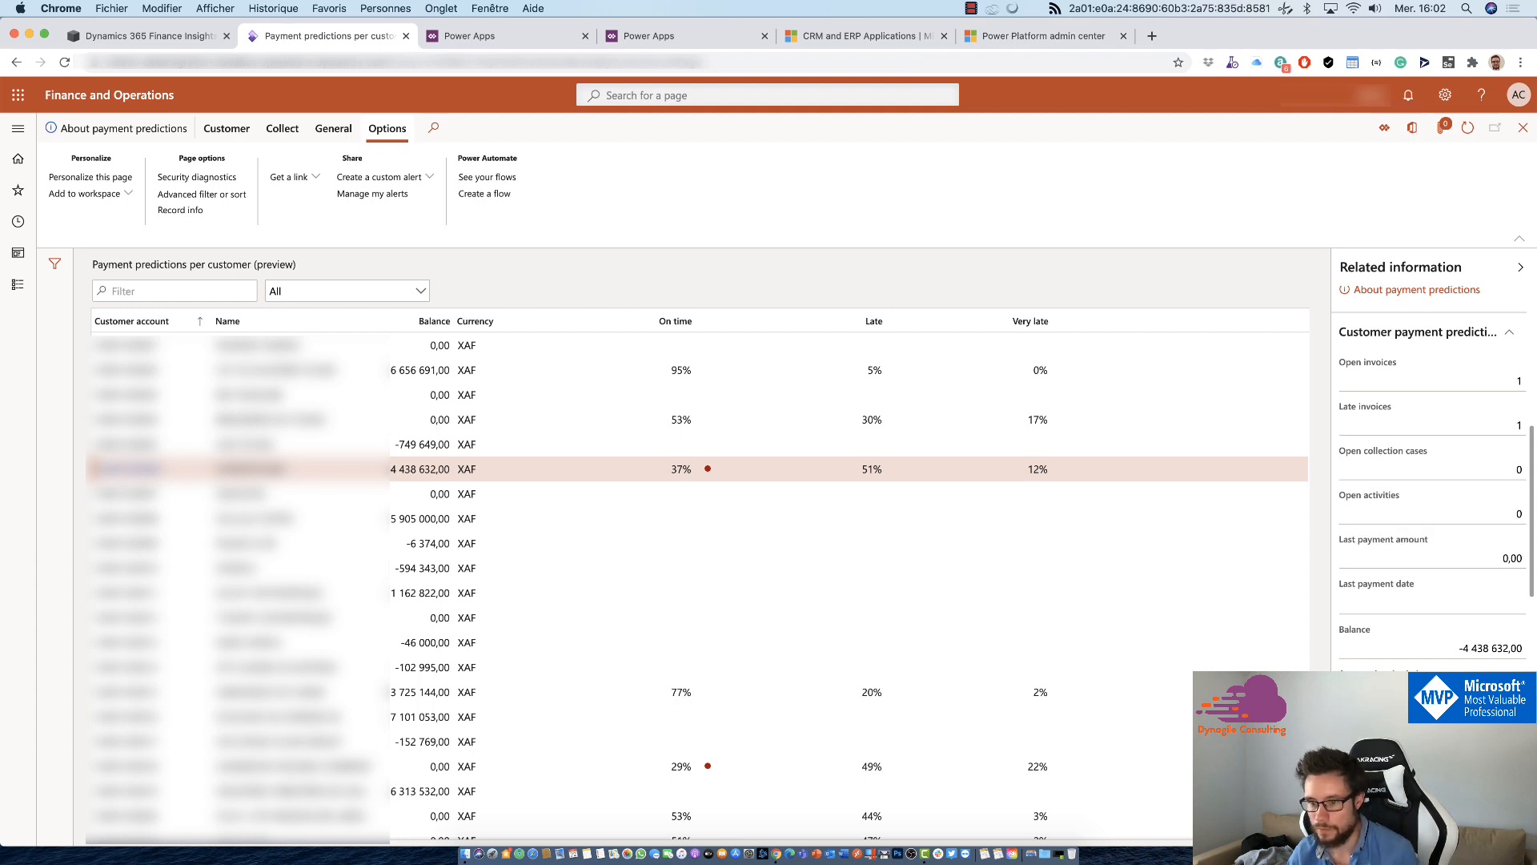
Step: Select the customer with the 95% on-time prediction and examine its customer history, payment details and predicted payment amounts
{"action": "scroll", "coordinate": [1429, 479], "scroll_direction": "down", "scroll_amount": 8}
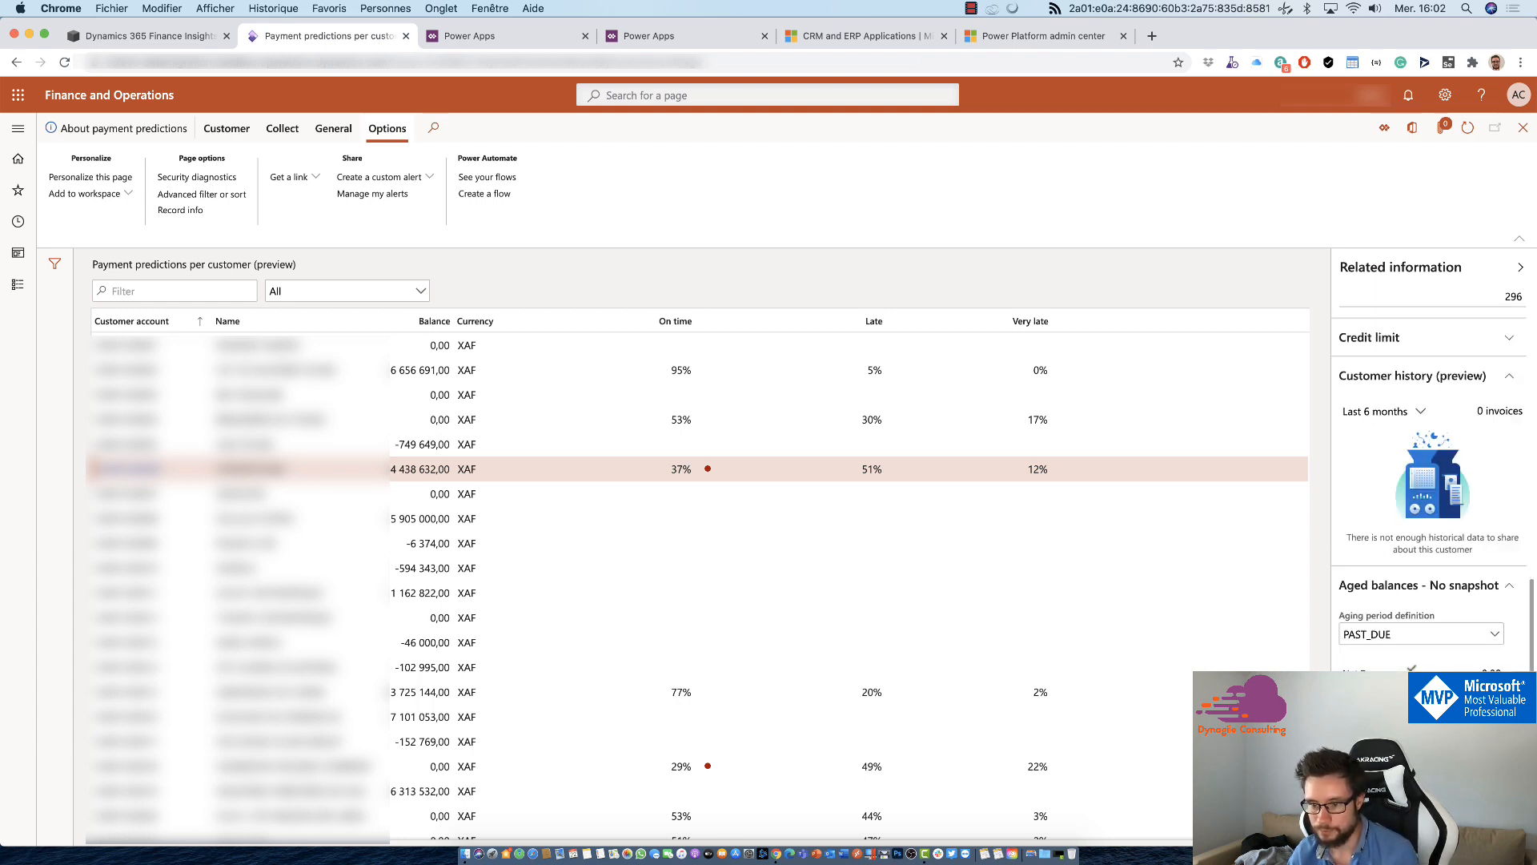
{"action": "left_click", "coordinate": [814, 369]}
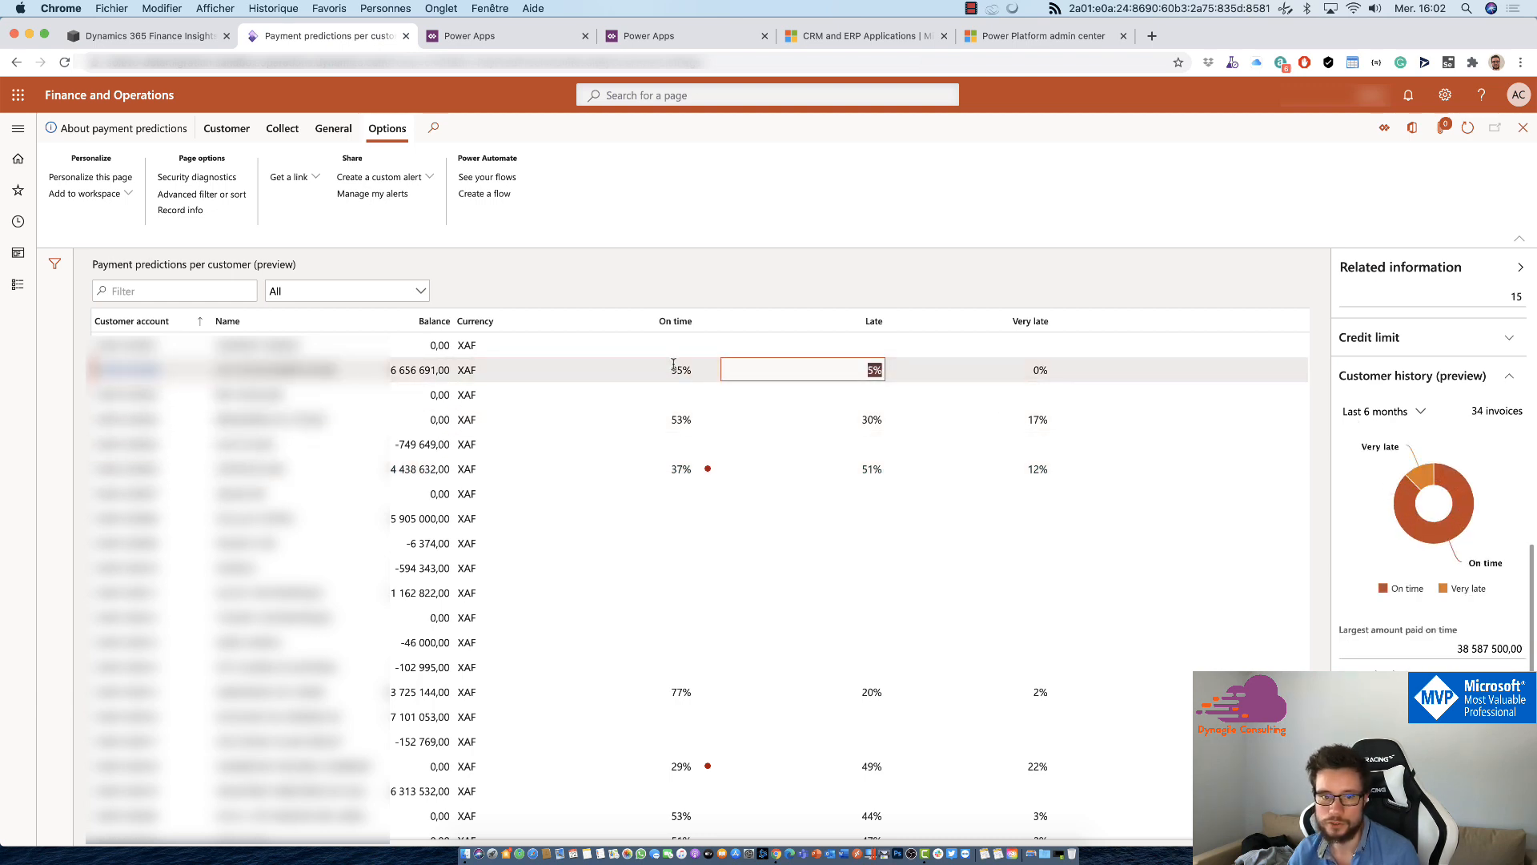
{"action": "mouse_move", "coordinate": [674, 367]}
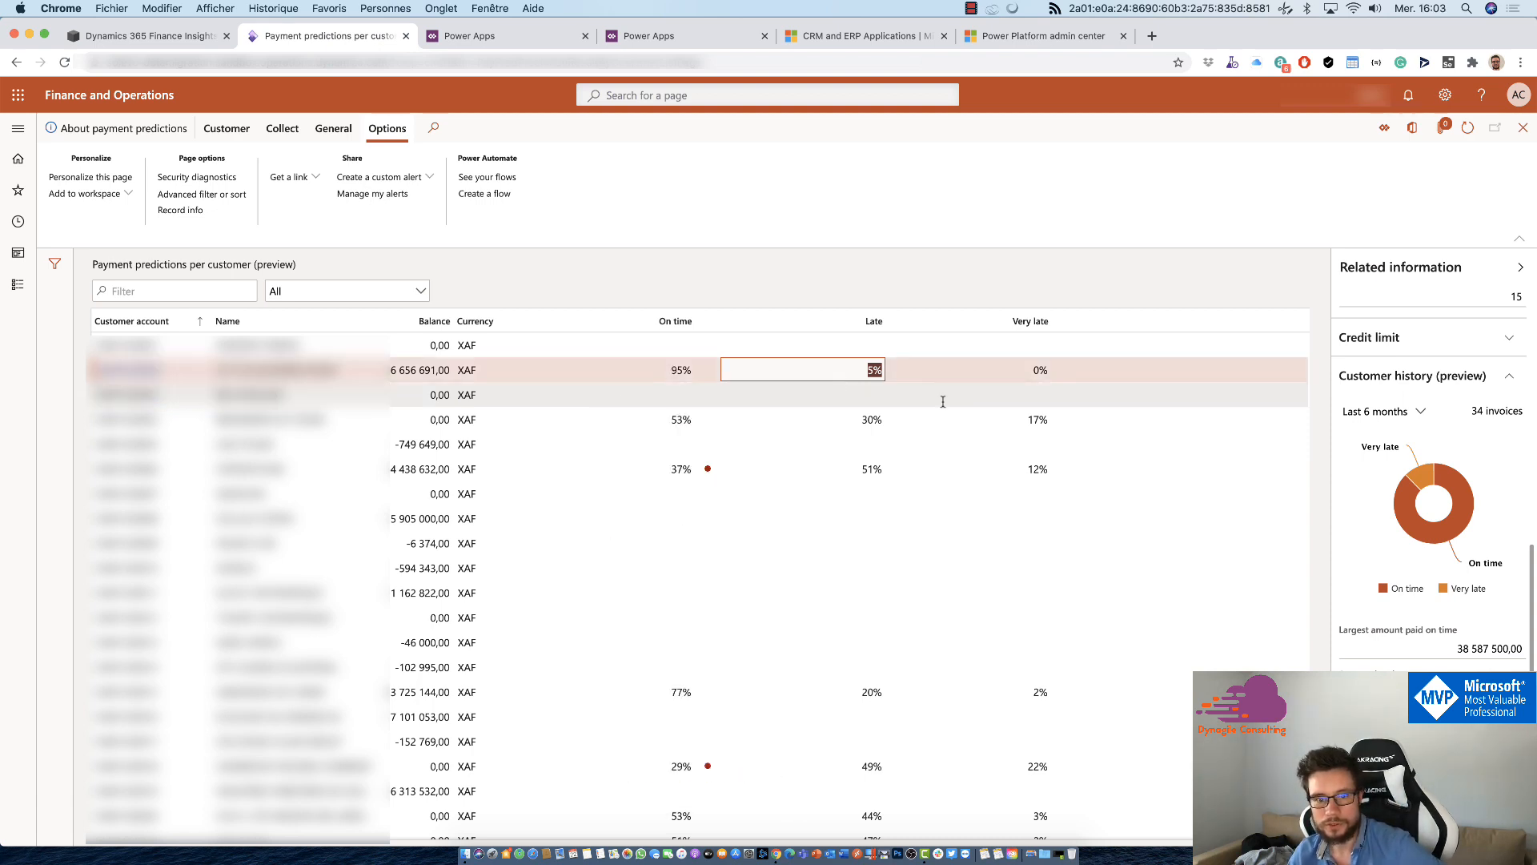
{"action": "mouse_move", "coordinate": [1436, 483]}
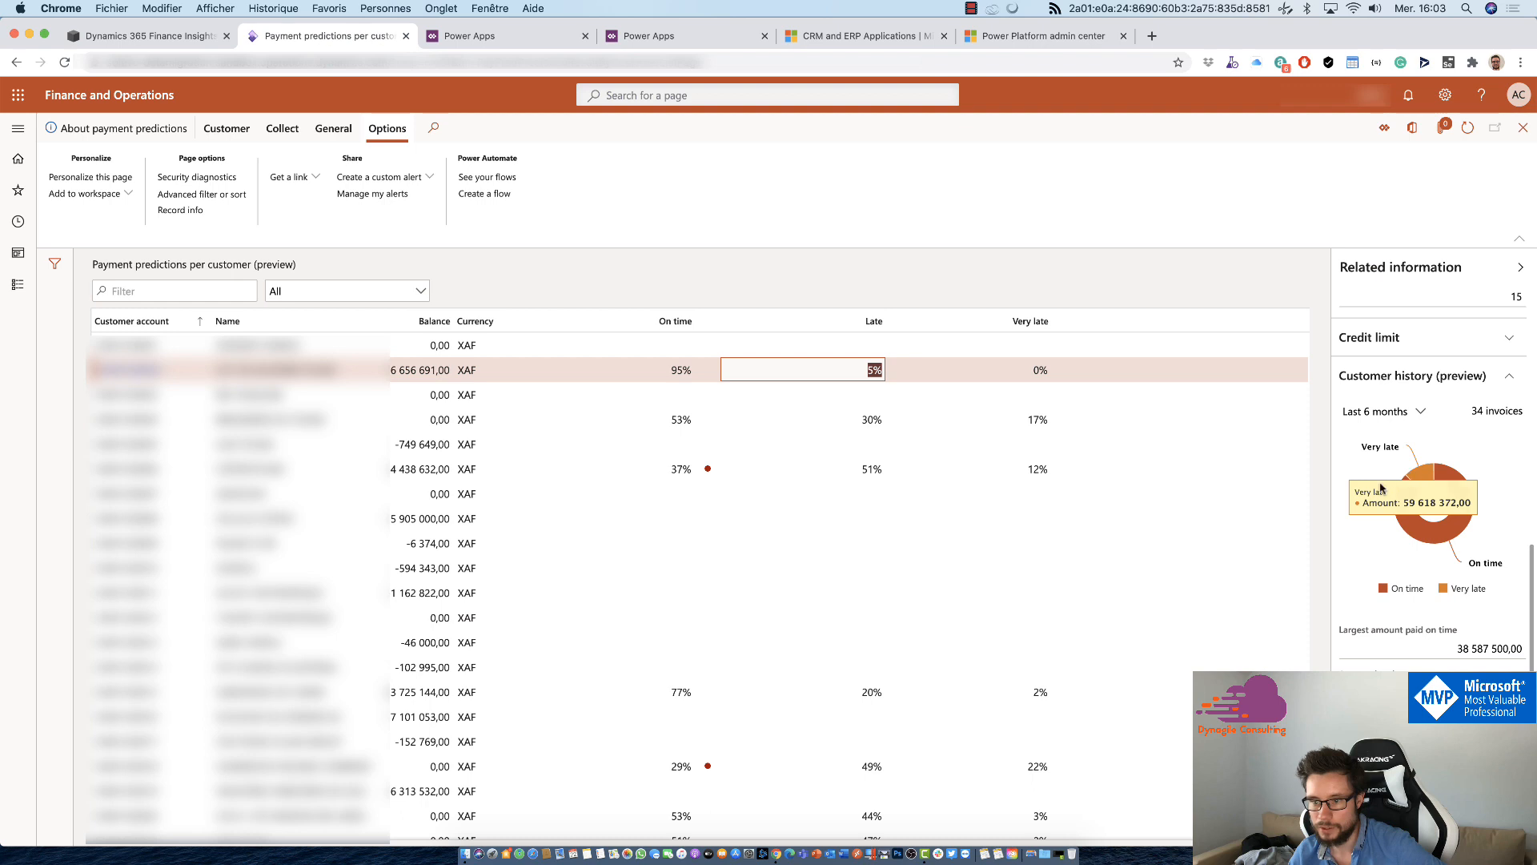
{"action": "scroll", "coordinate": [1410, 473], "scroll_direction": "down", "scroll_amount": 4}
{"action": "scroll", "coordinate": [1411, 473], "scroll_direction": "up", "scroll_amount": 2}
{"action": "left_click", "coordinate": [1520, 650]}
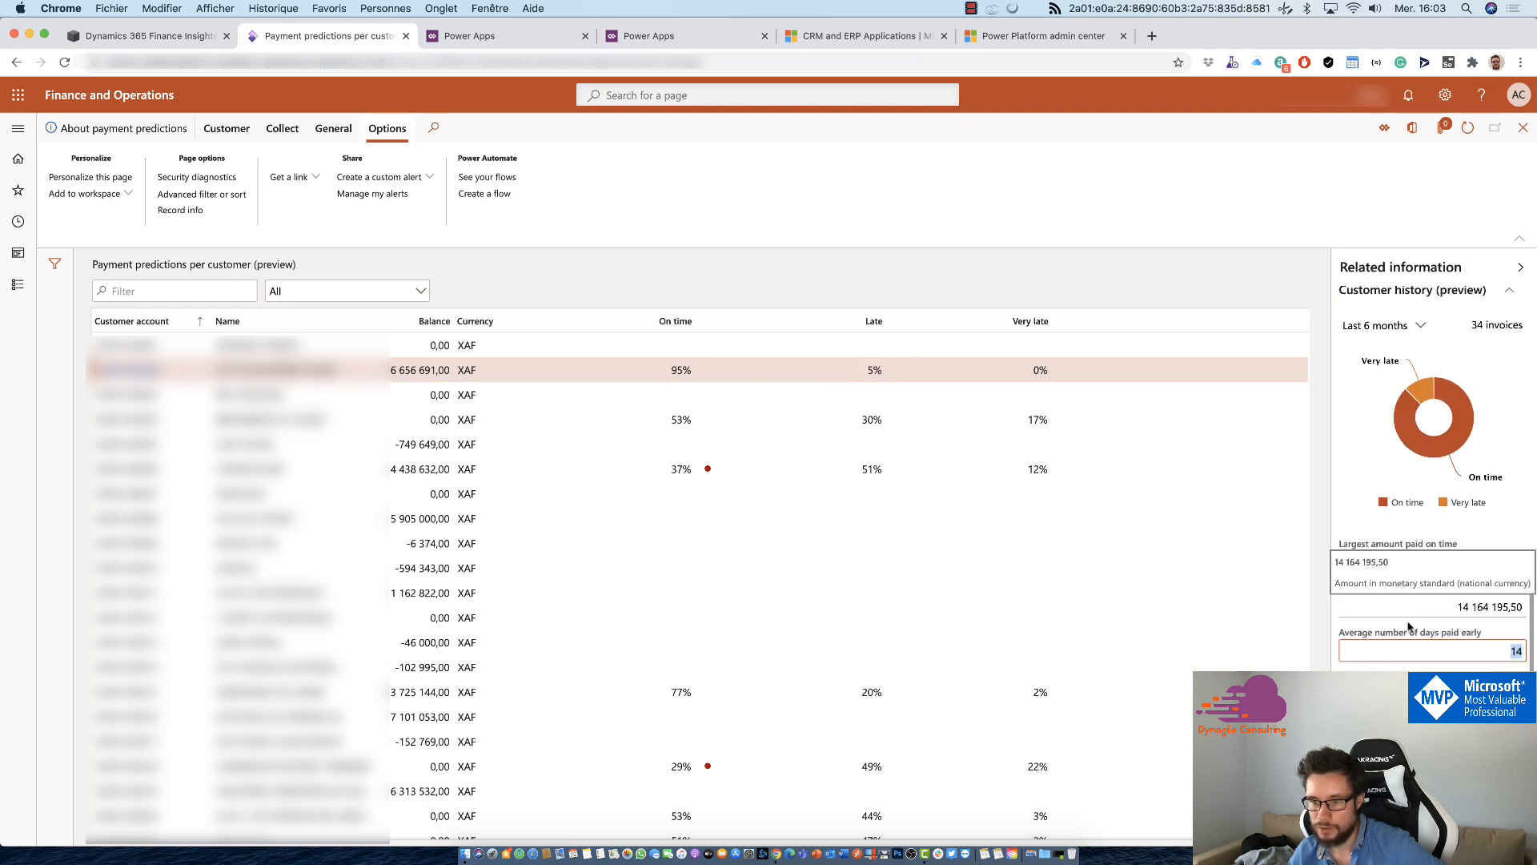
{"action": "scroll", "coordinate": [1425, 633], "scroll_direction": "up", "scroll_amount": 4}
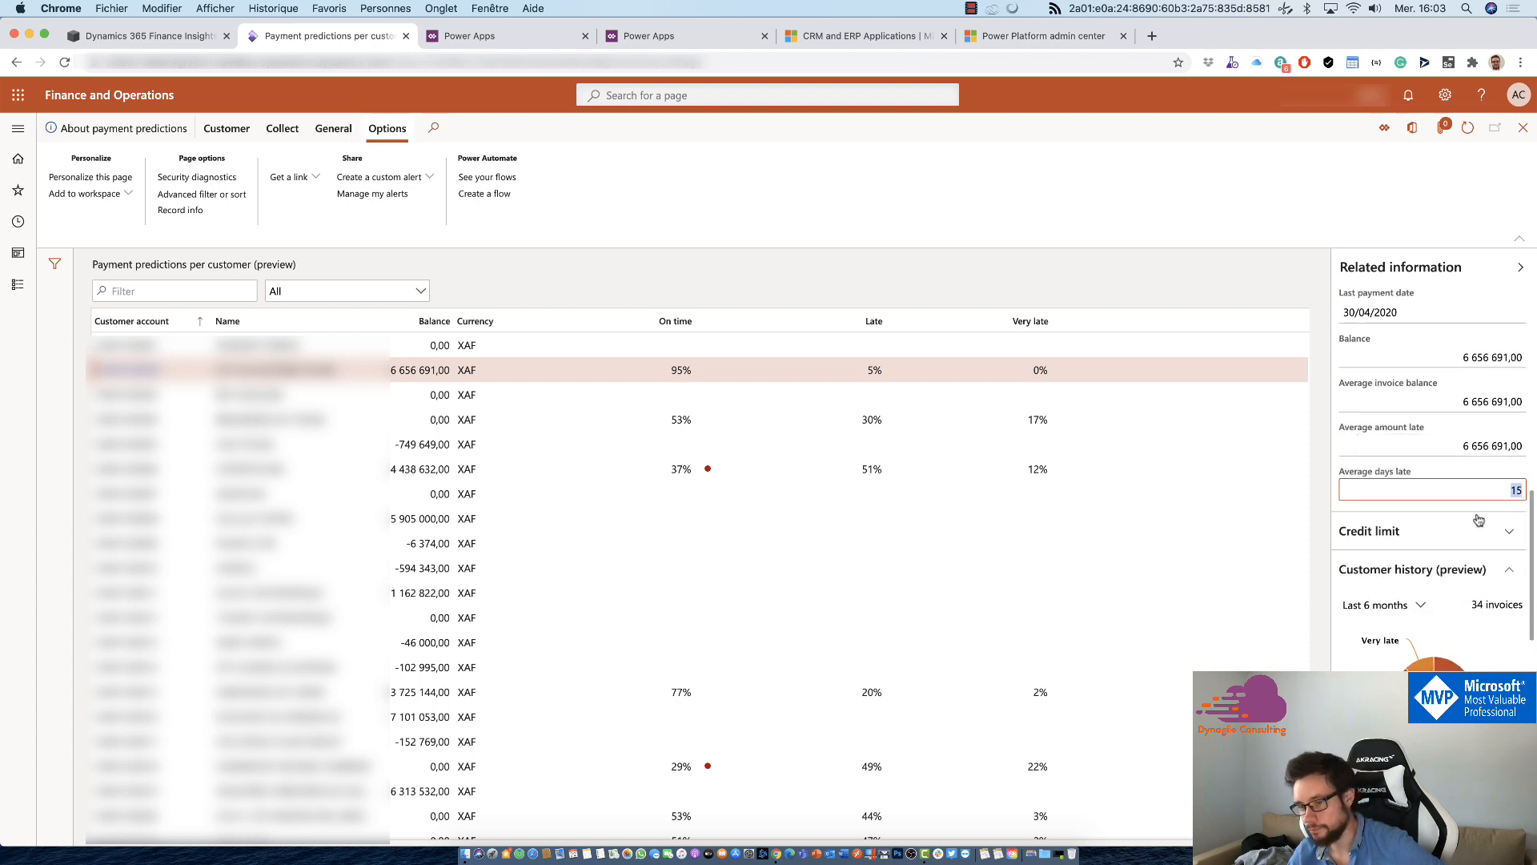
{"action": "scroll", "coordinate": [1473, 520], "scroll_direction": "up", "scroll_amount": 5}
{"action": "scroll", "coordinate": [1461, 529], "scroll_direction": "up", "scroll_amount": 6}
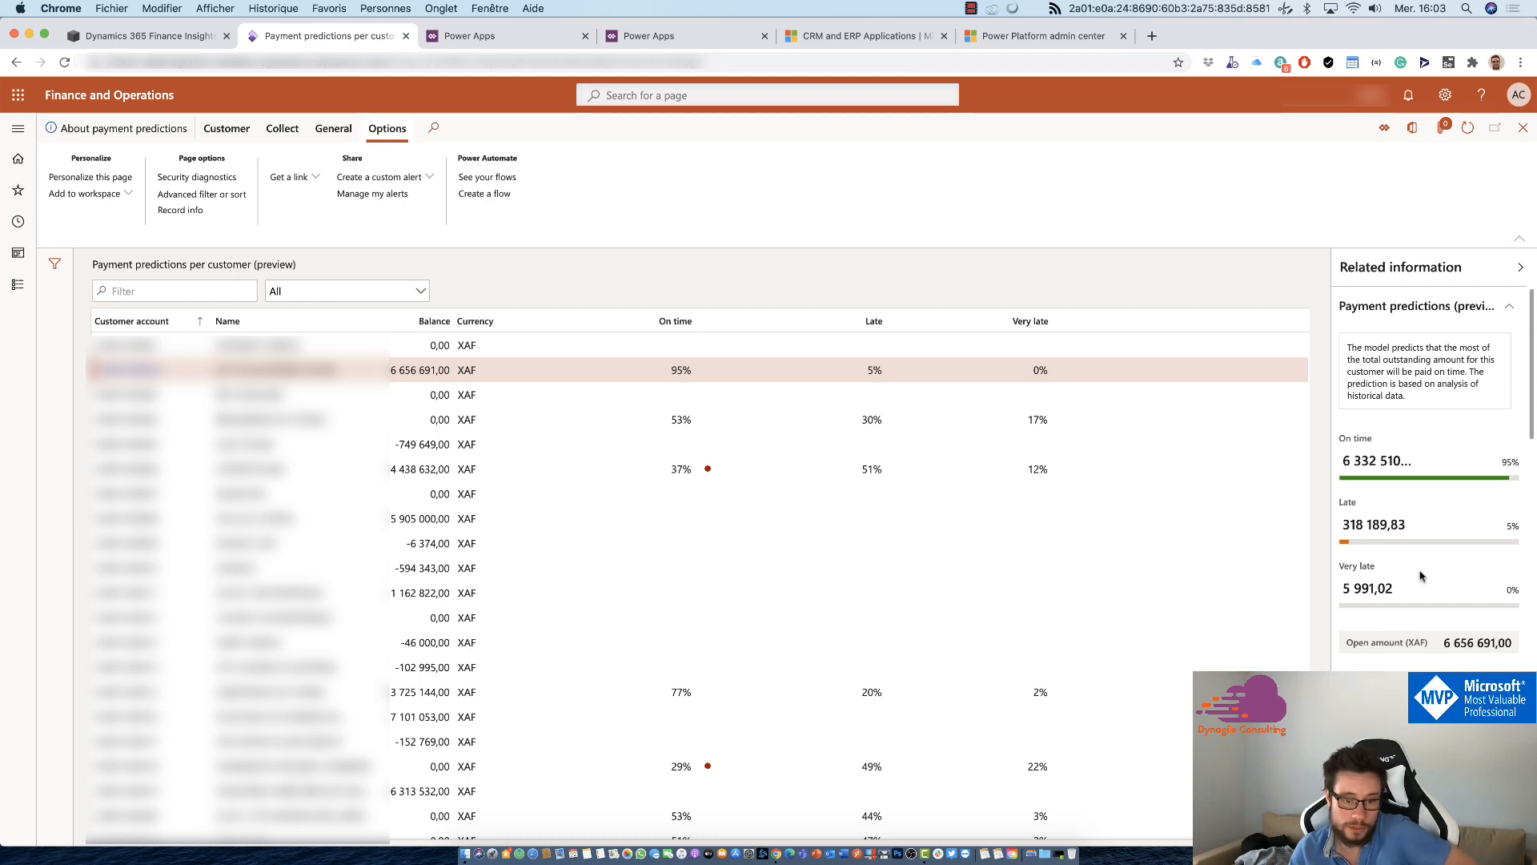
{"action": "scroll", "coordinate": [1421, 576], "scroll_direction": "down", "scroll_amount": 10}
{"action": "scroll", "coordinate": [1421, 576], "scroll_direction": "up", "scroll_amount": 10}
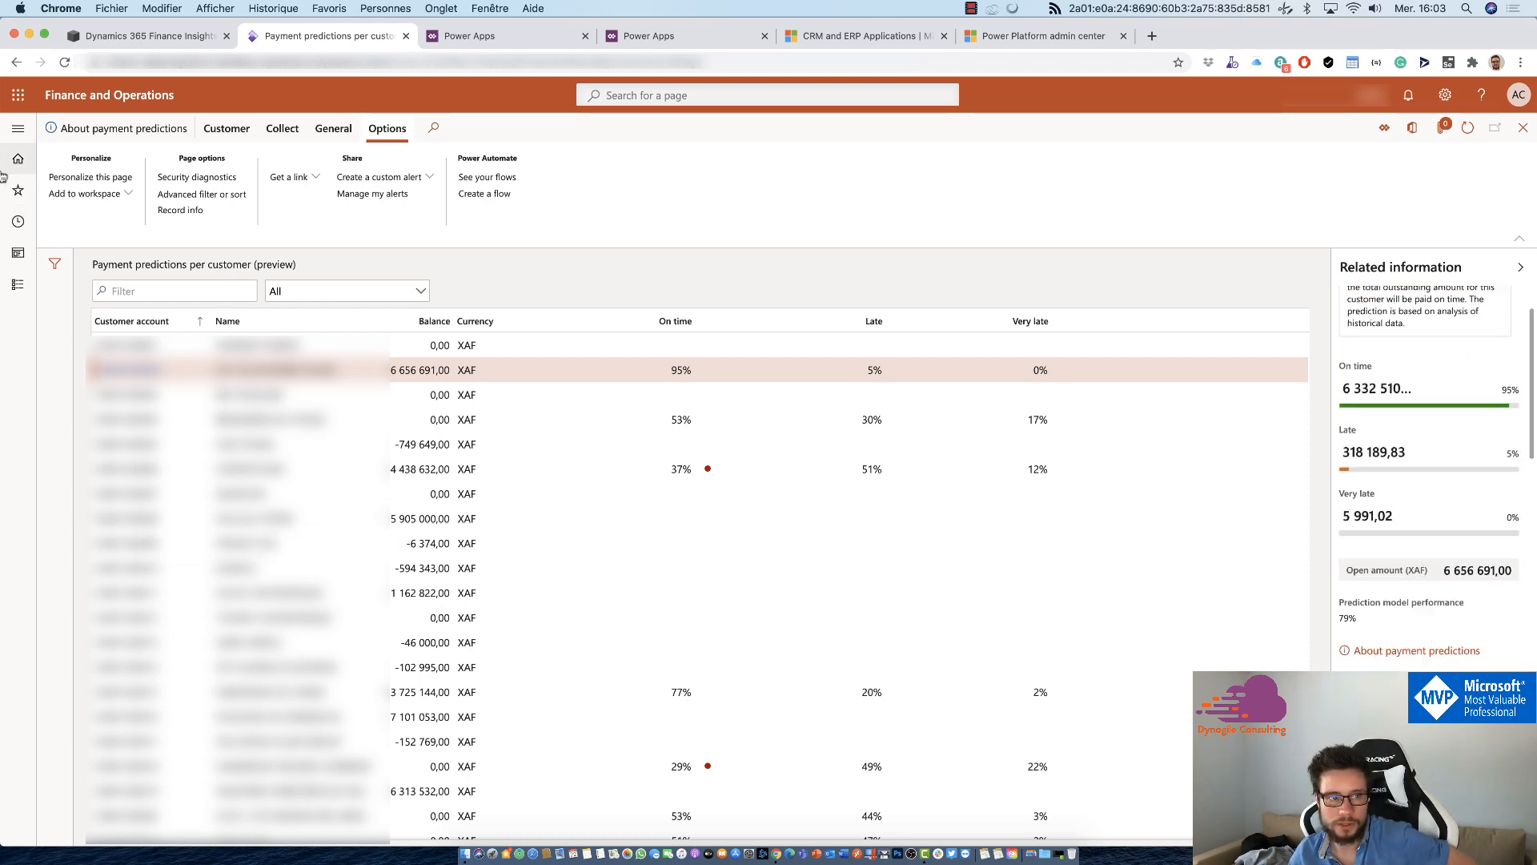
Step: Open Payment predictions per transaction (preview) in Credit and collections and review the prediction for the first sales order transaction
{"action": "left_click", "coordinate": [18, 128]}
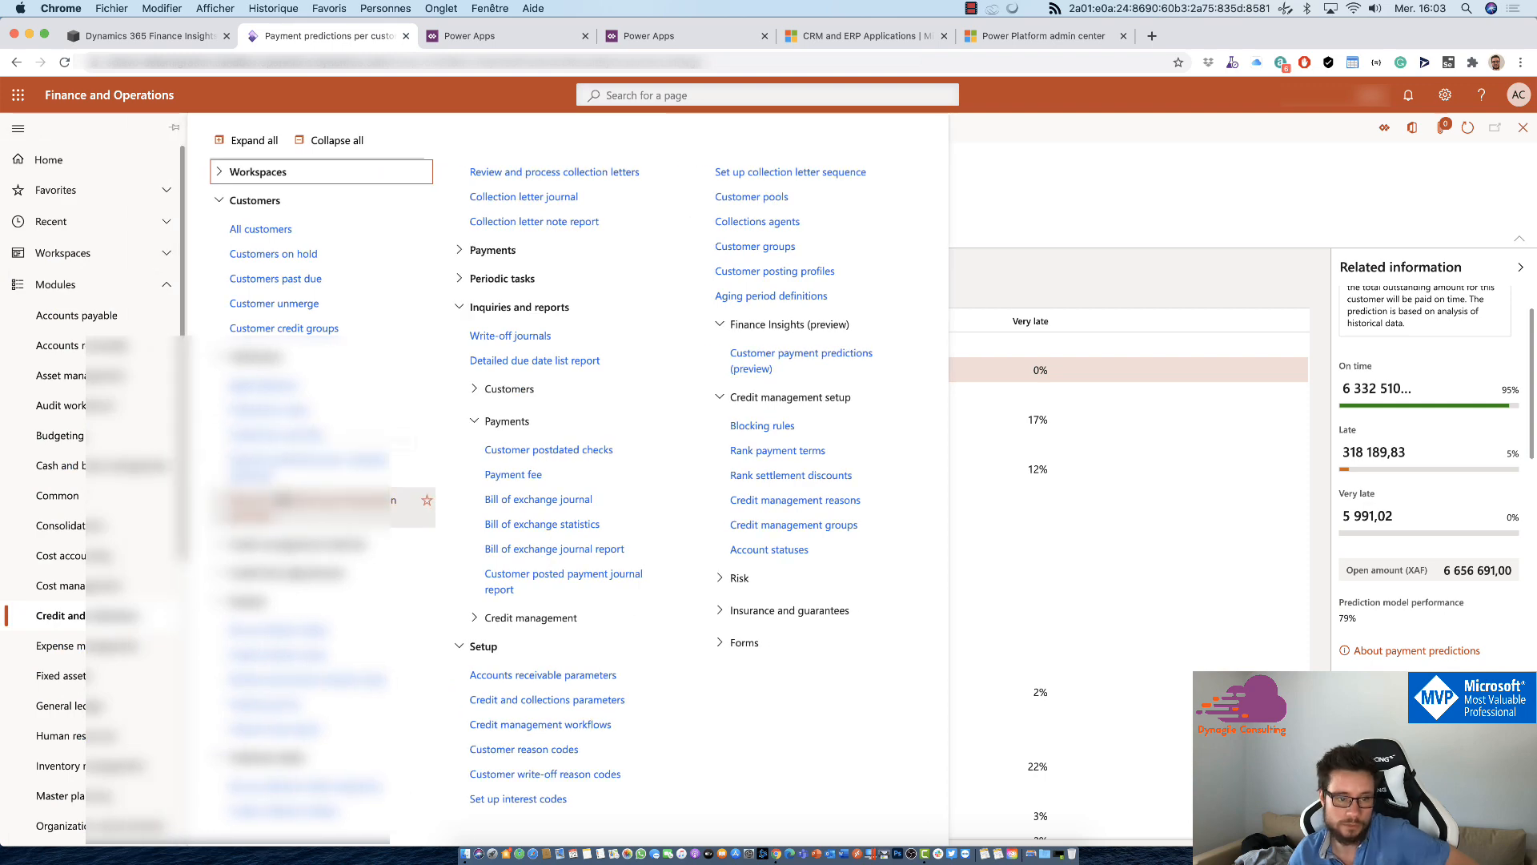
{"action": "left_click", "coordinate": [282, 490]}
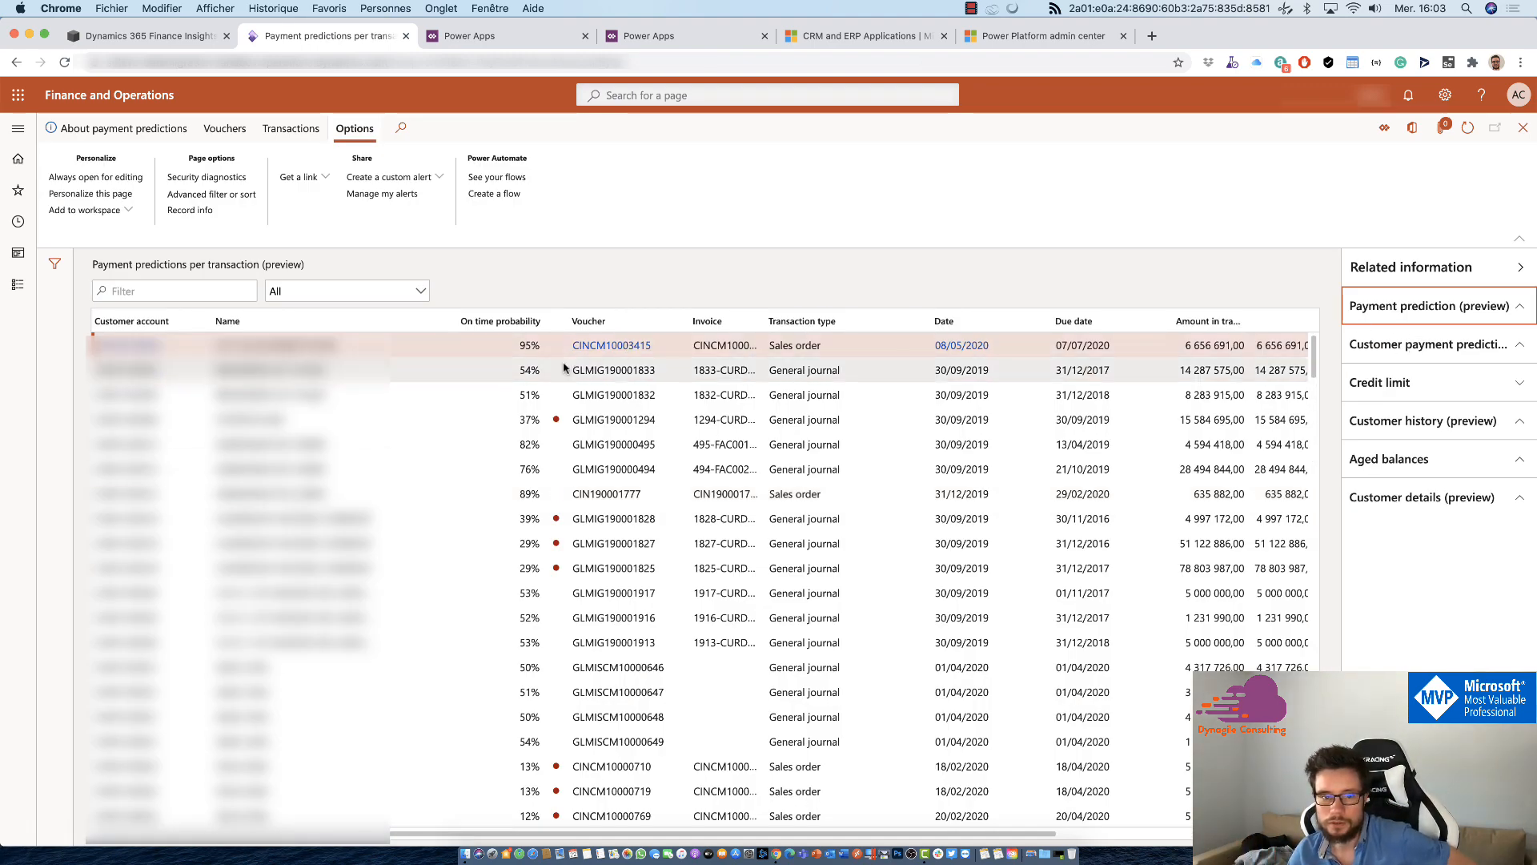
{"action": "left_click", "coordinate": [516, 346]}
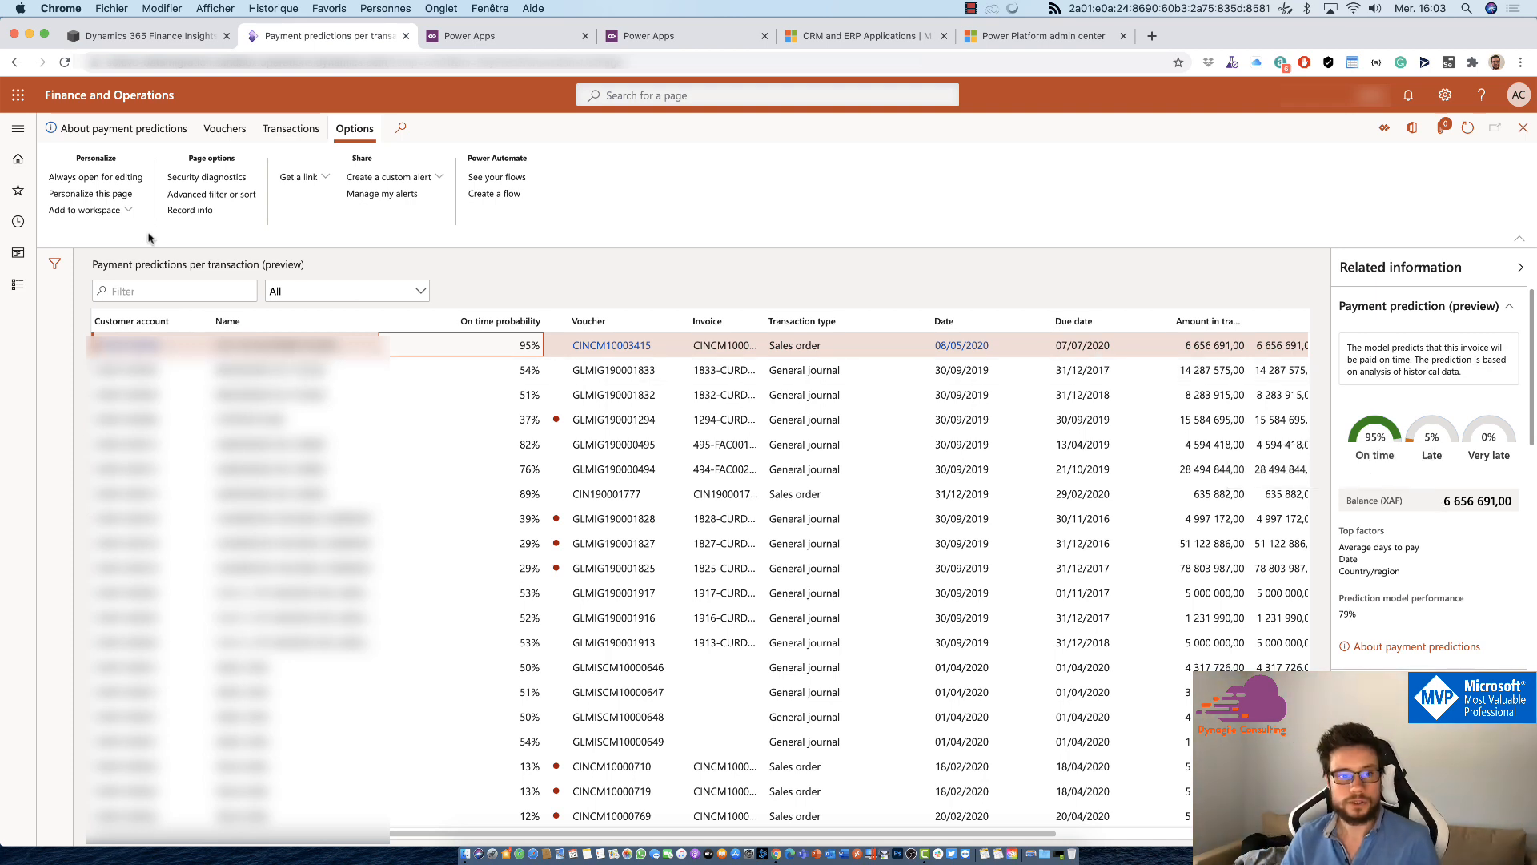
Step: Open the Cash flow forecast workspace in the Cash and bank management module and show its cash forecast
{"action": "left_click", "coordinate": [13, 133]}
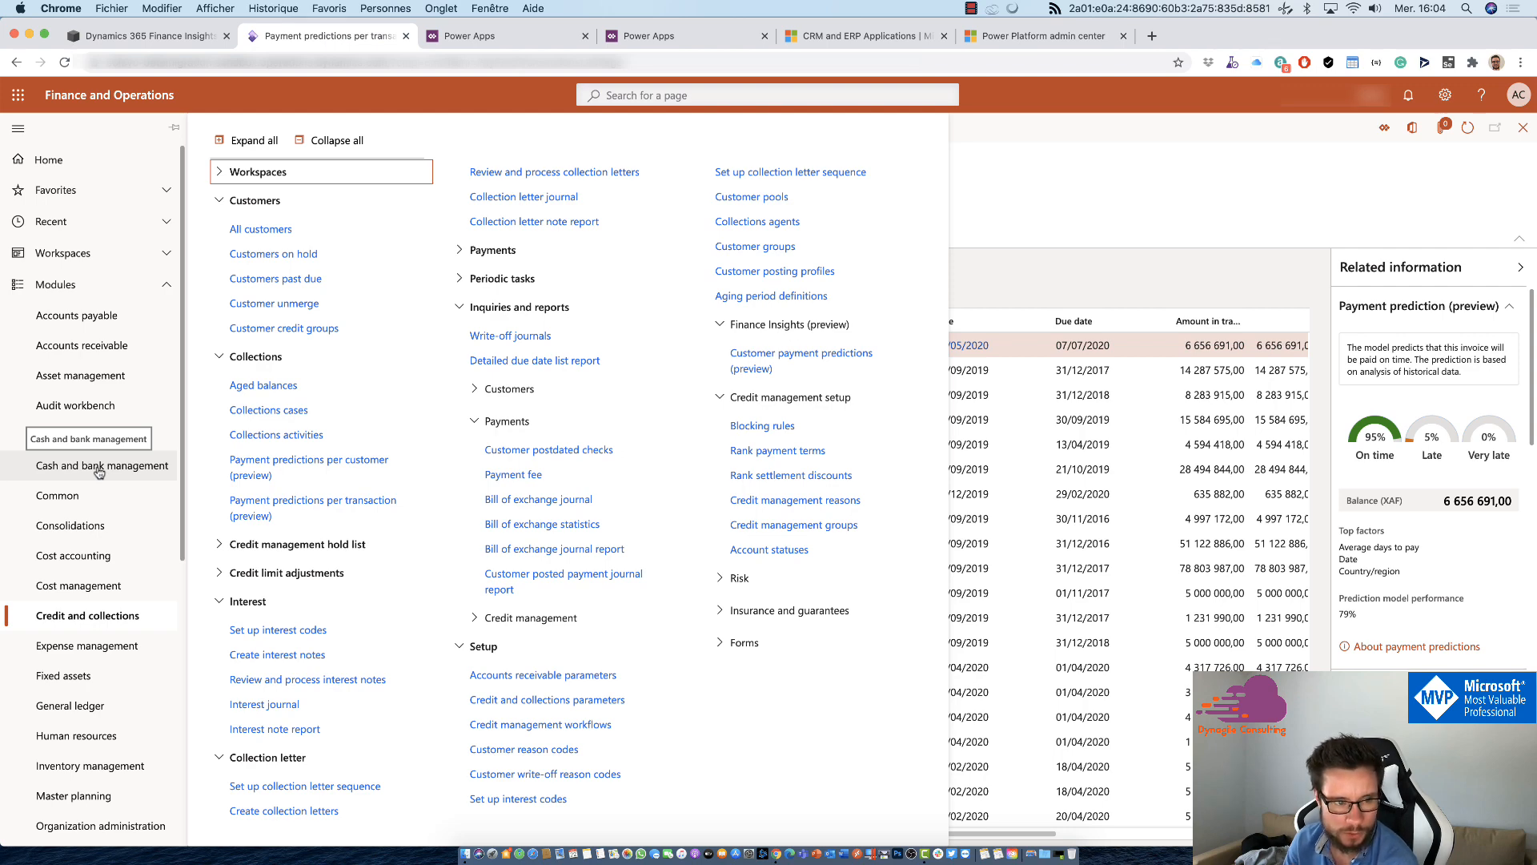
{"action": "left_click", "coordinate": [100, 472]}
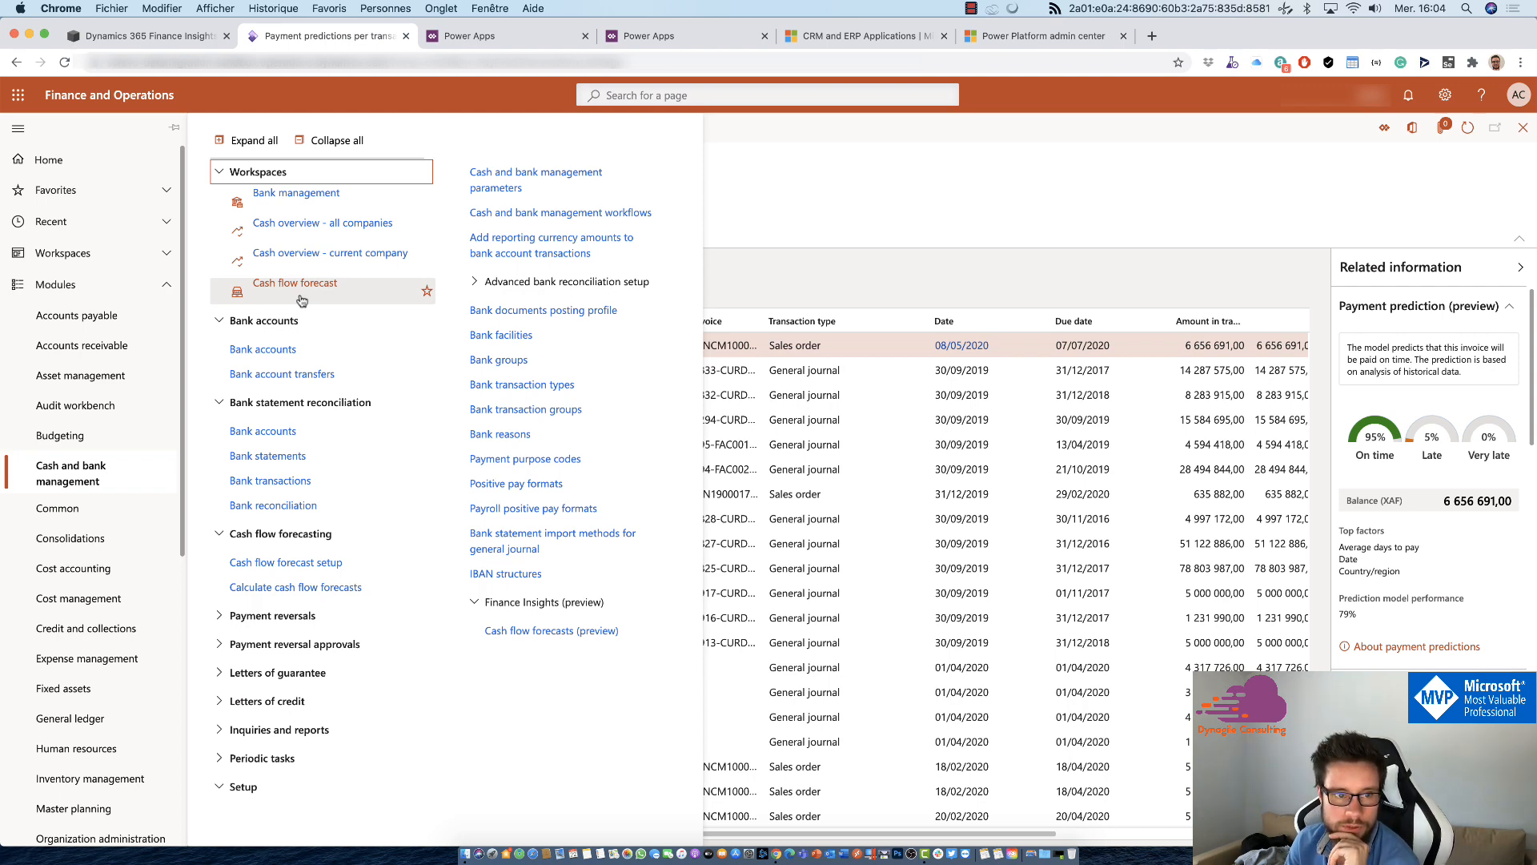
{"action": "left_click", "coordinate": [258, 302]}
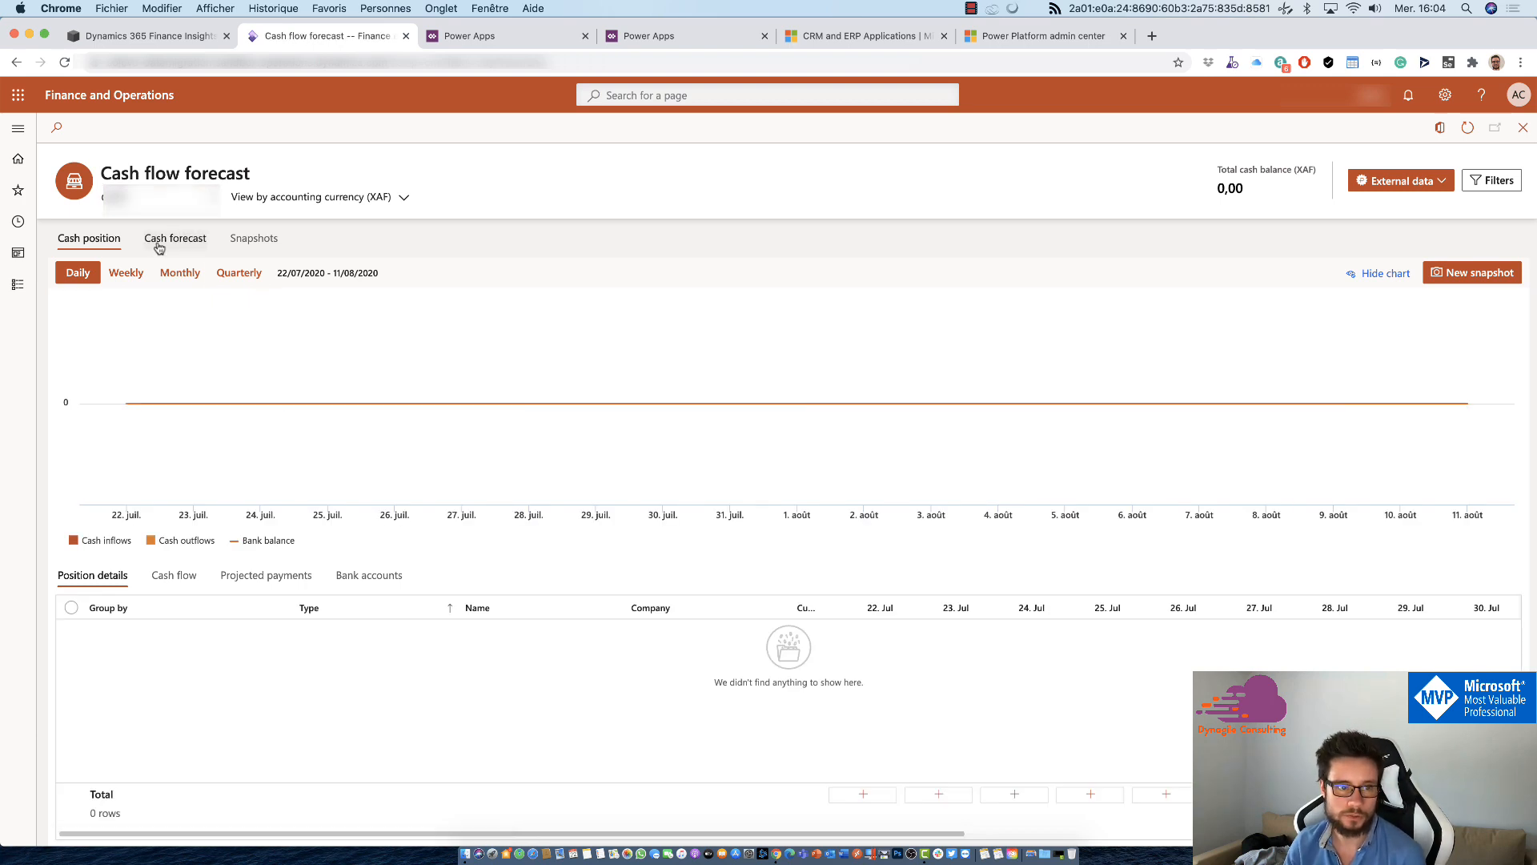
{"action": "left_click", "coordinate": [159, 242]}
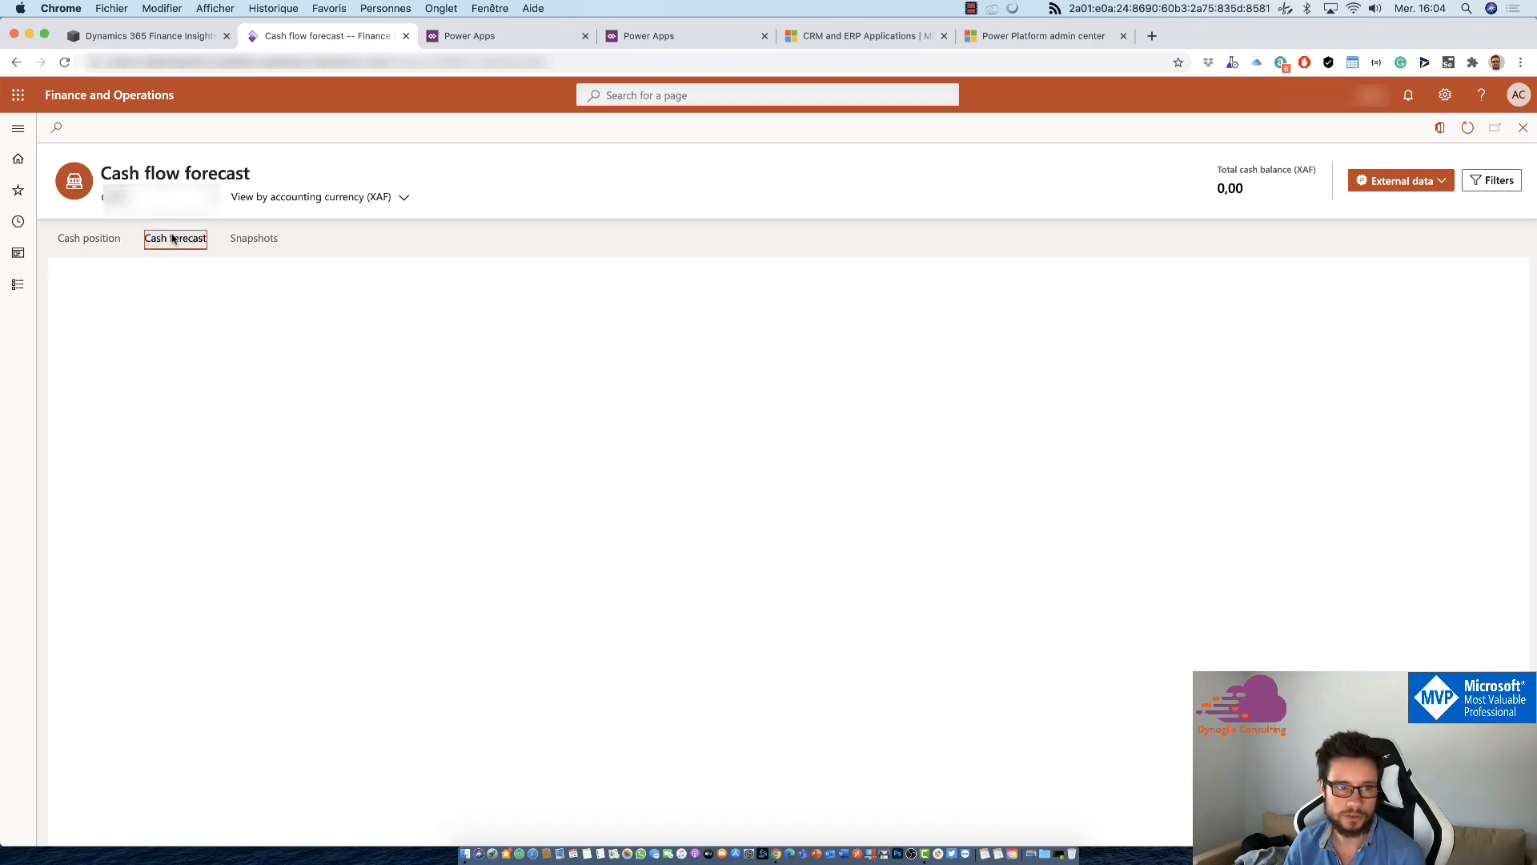
Step: Choose a different company for the Cash flow forecast workspace and load its weekly forecast
{"action": "left_click", "coordinate": [222, 208]}
{"action": "scroll", "coordinate": [240, 320], "scroll_direction": "down", "scroll_amount": 3}
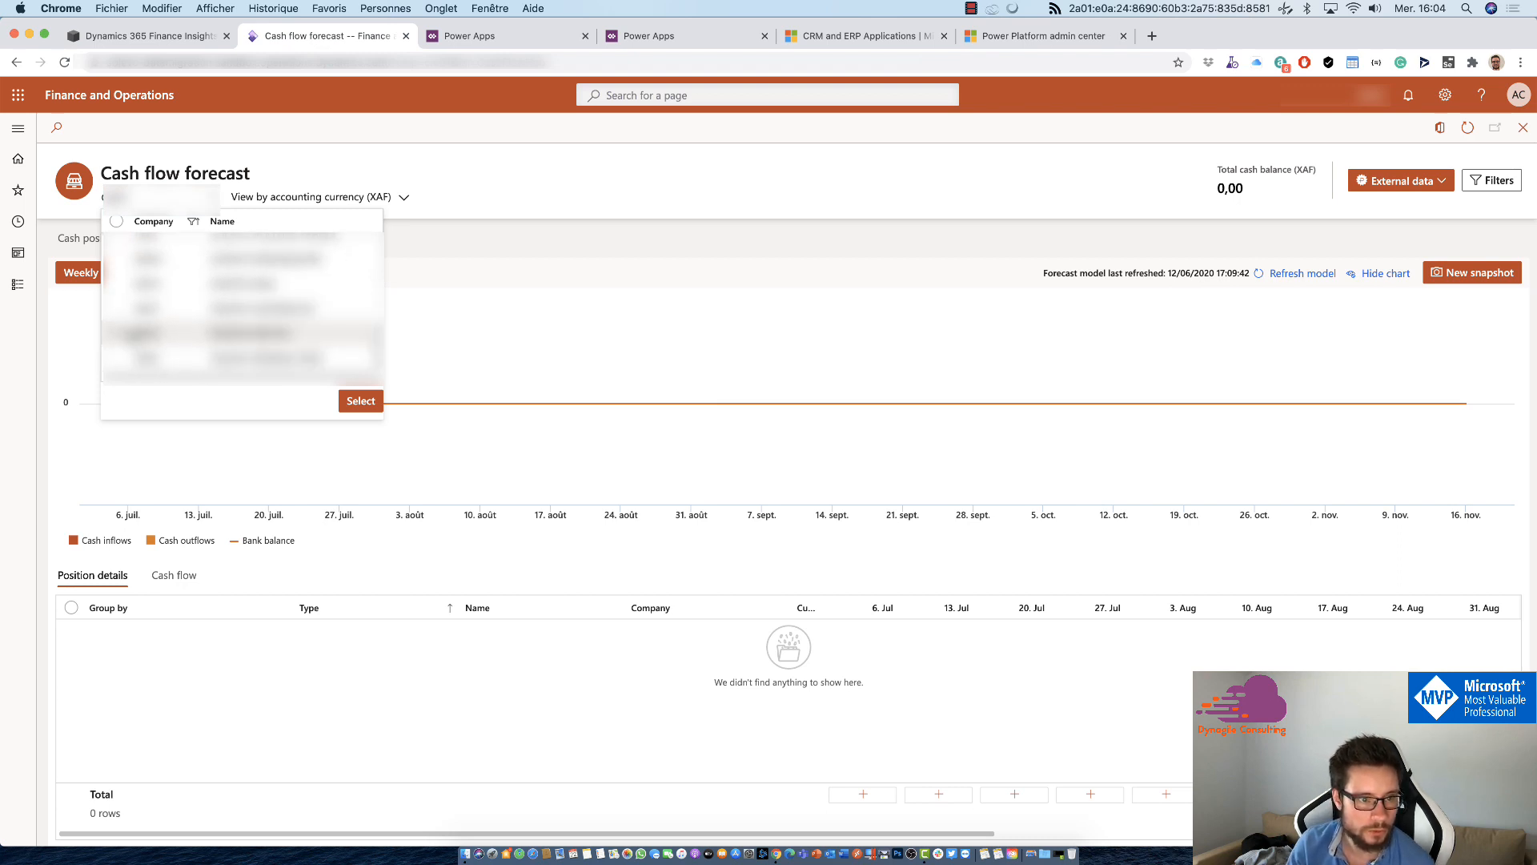
{"action": "scroll", "coordinate": [135, 335], "scroll_direction": "up", "scroll_amount": 4}
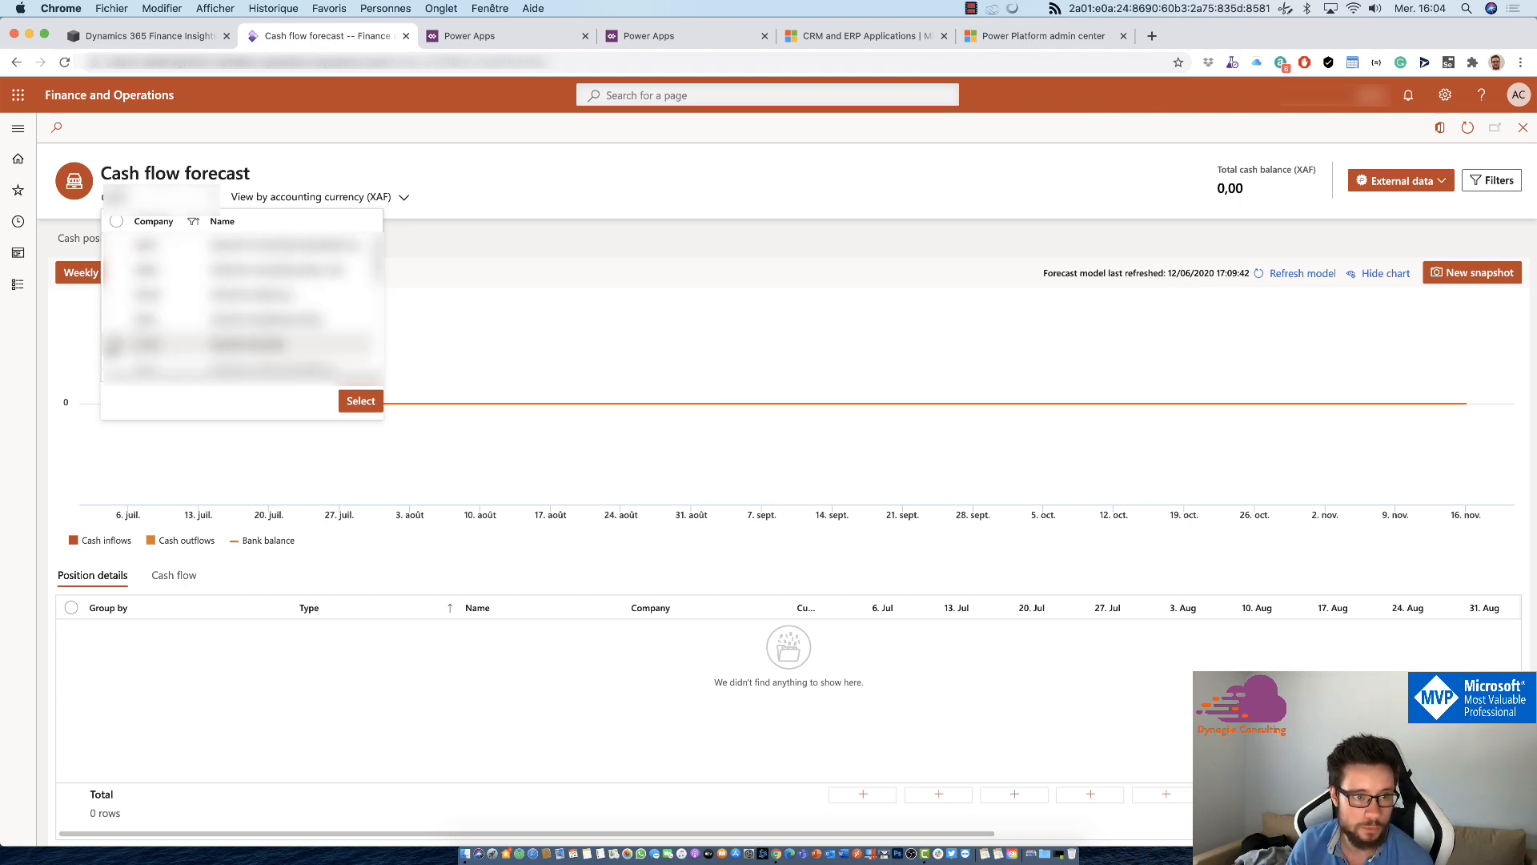
{"action": "left_click", "coordinate": [116, 344]}
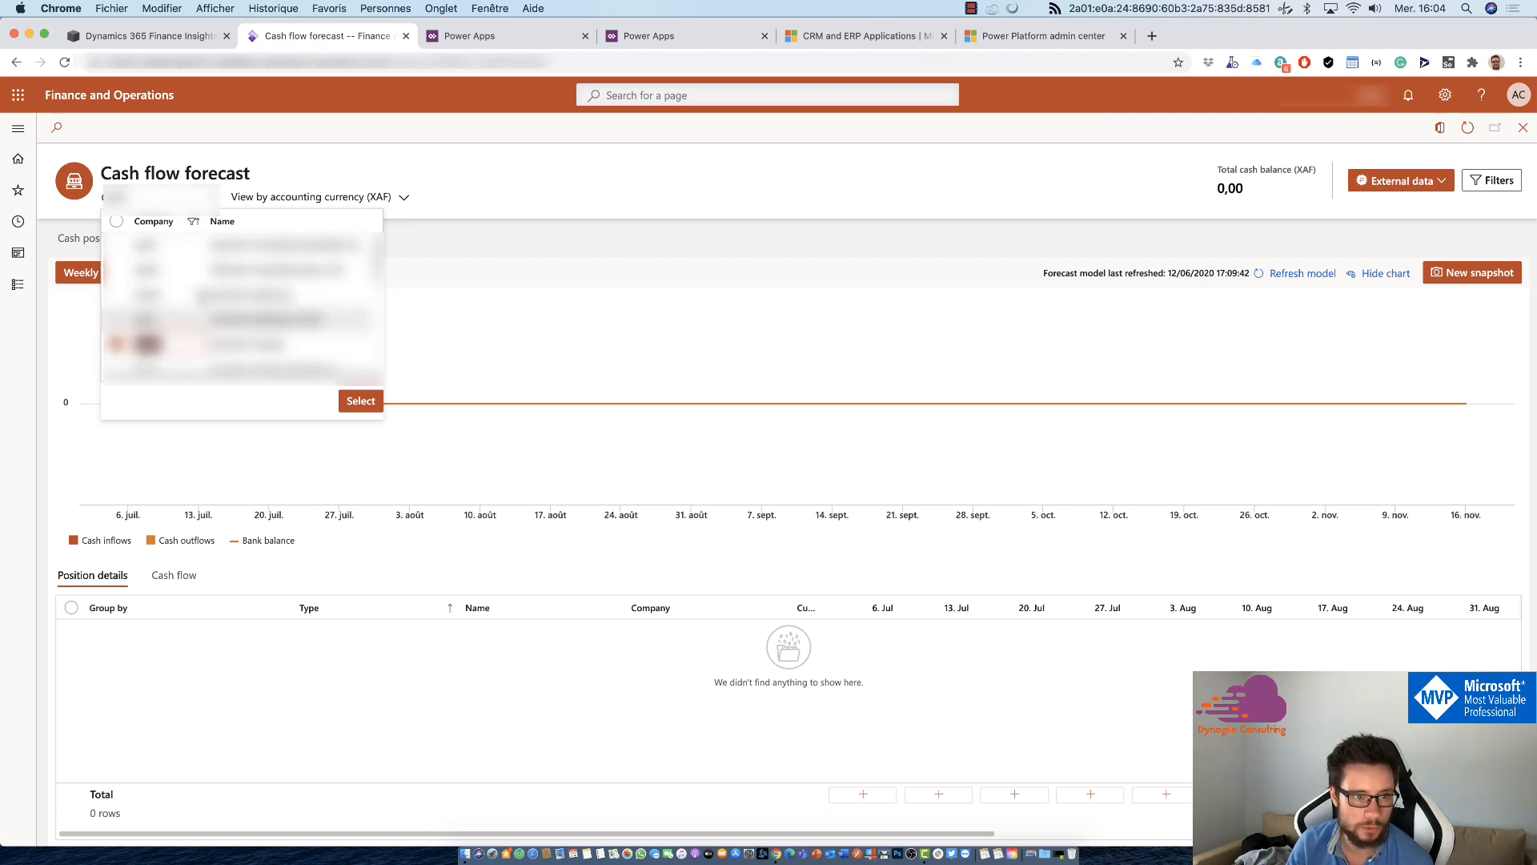
{"action": "left_click", "coordinate": [558, 204]}
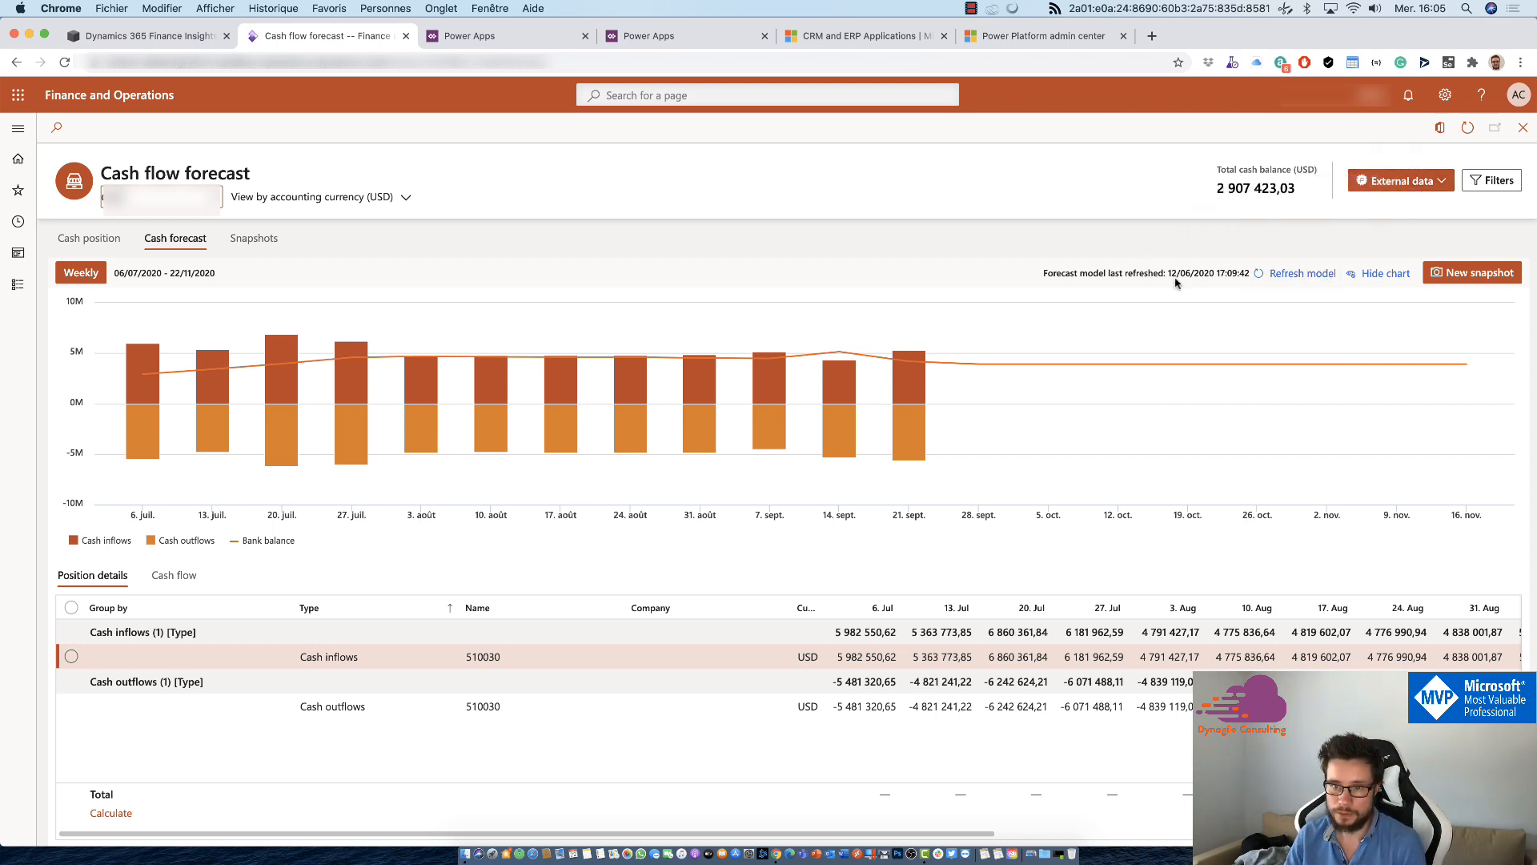
Step: Check when the forecast model was last refreshed and request a refresh of the cash flow forecast model
{"action": "left_click_drag", "start_coordinate": [1168, 273], "coordinate": [1191, 274]}
{"action": "left_click", "coordinate": [1186, 234]}
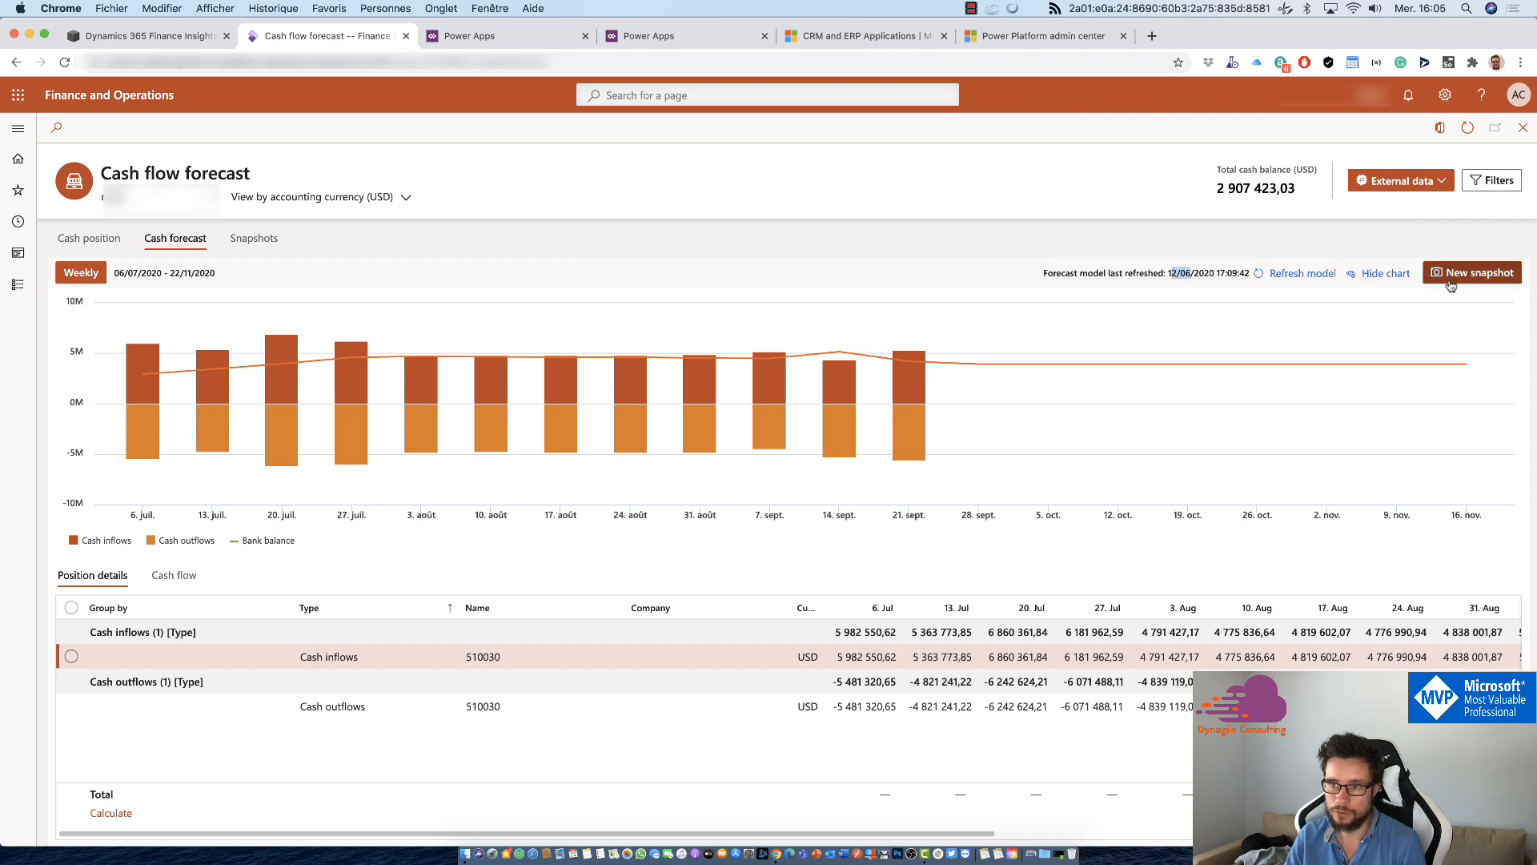
{"action": "left_click", "coordinate": [1298, 273]}
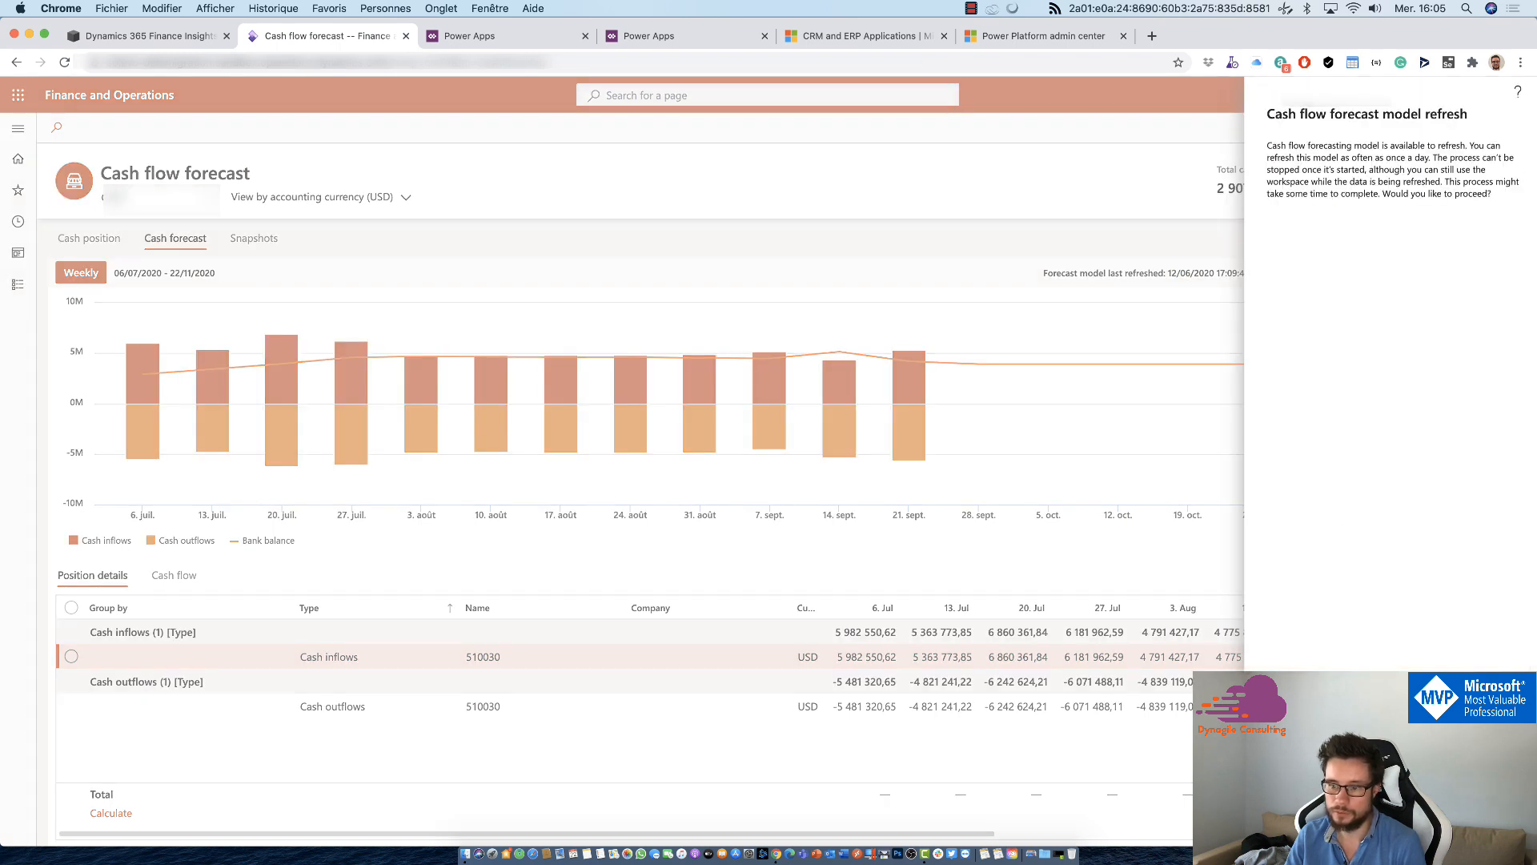
{"action": "left_click", "coordinate": [1433, 825]}
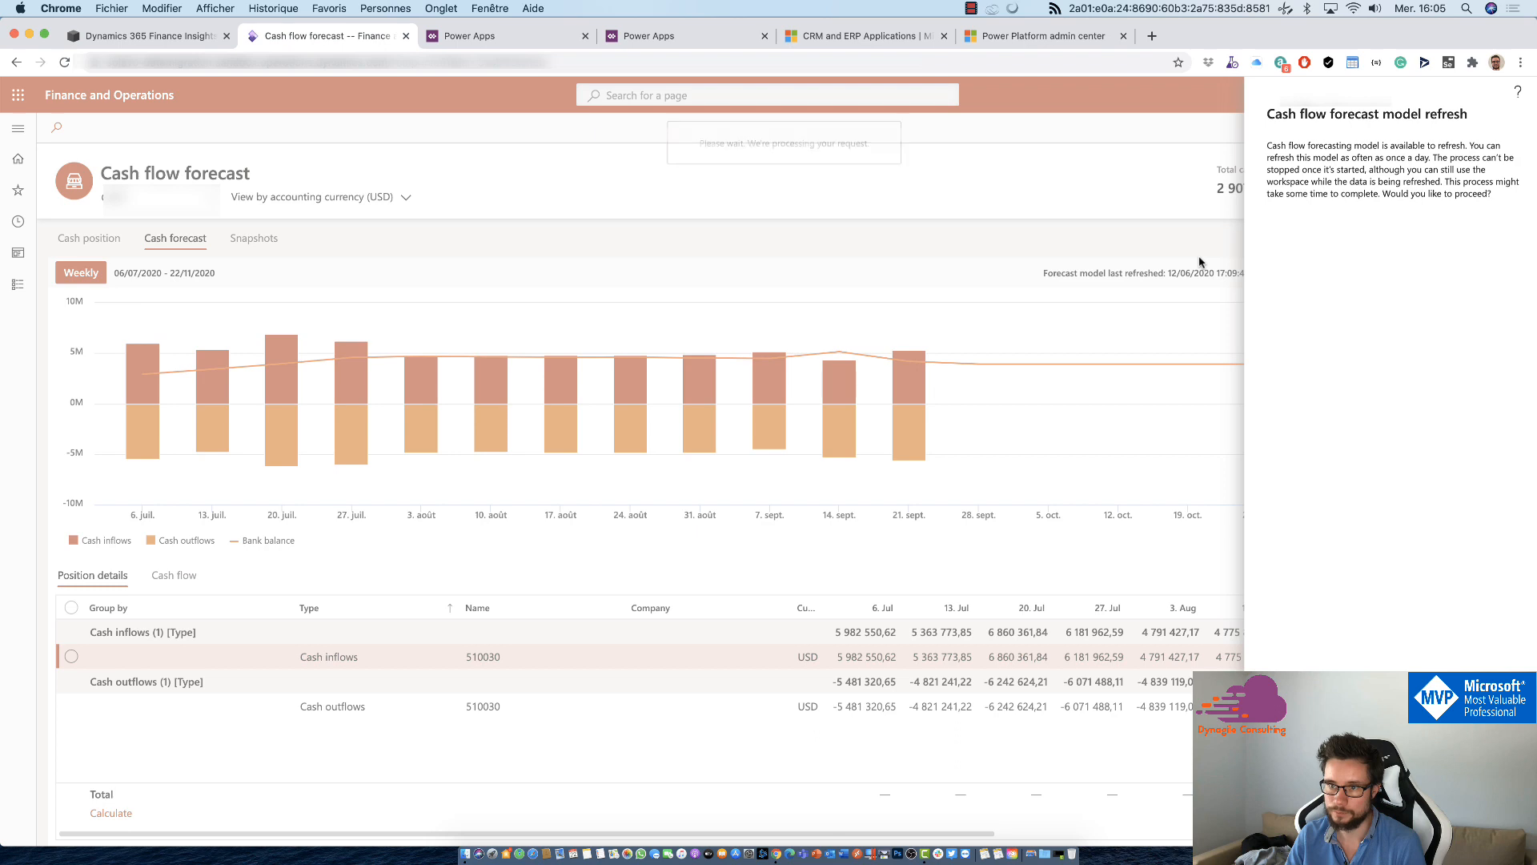